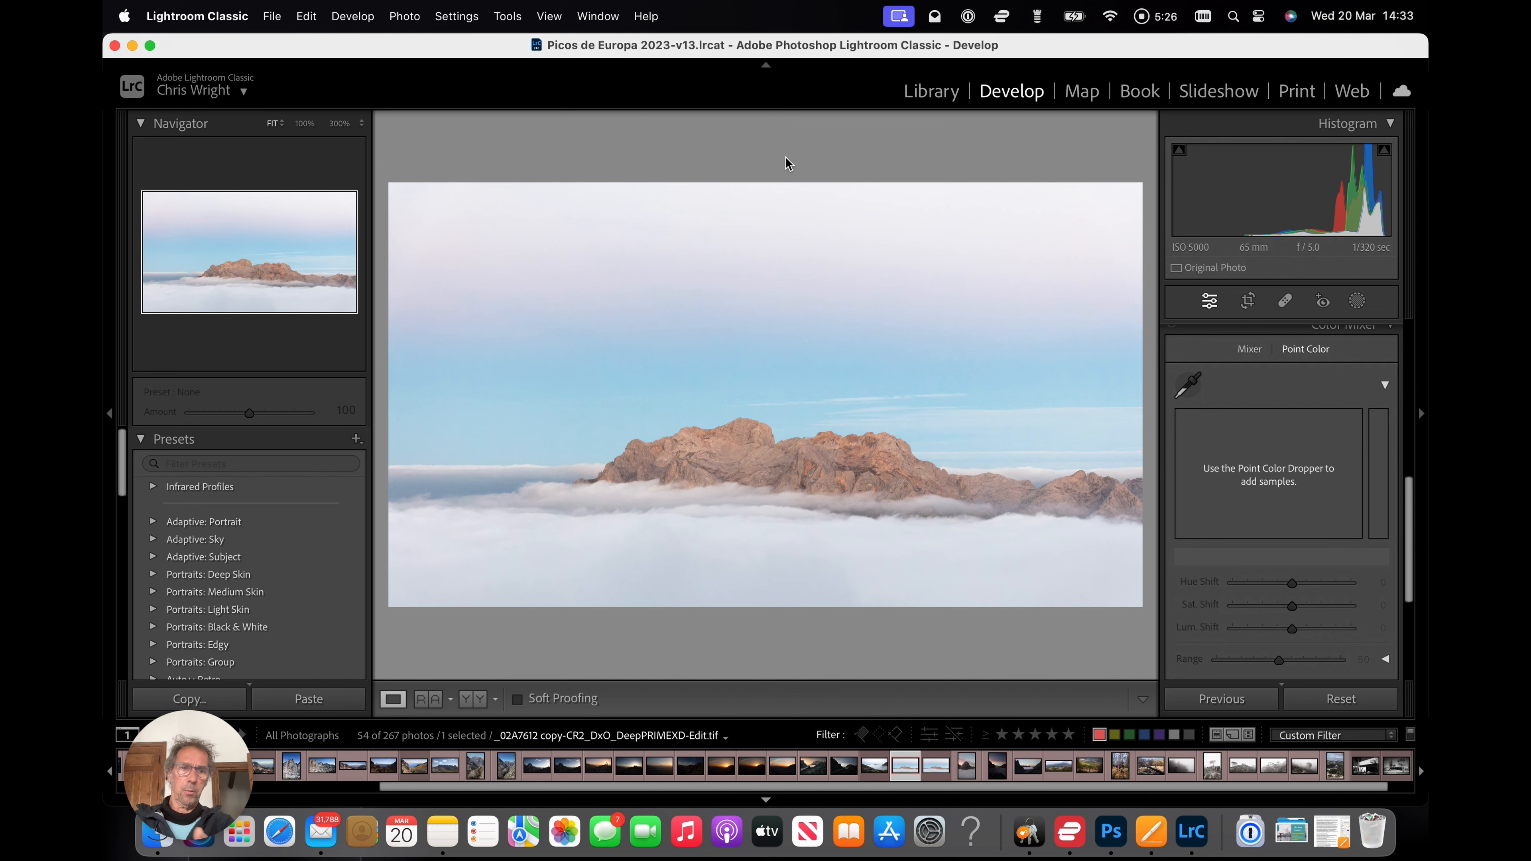
Open the photo in Nik 6 Viveza as an edited copy with Lightroom adjustments and dismiss the TIFF notice.
left_click(406, 16)
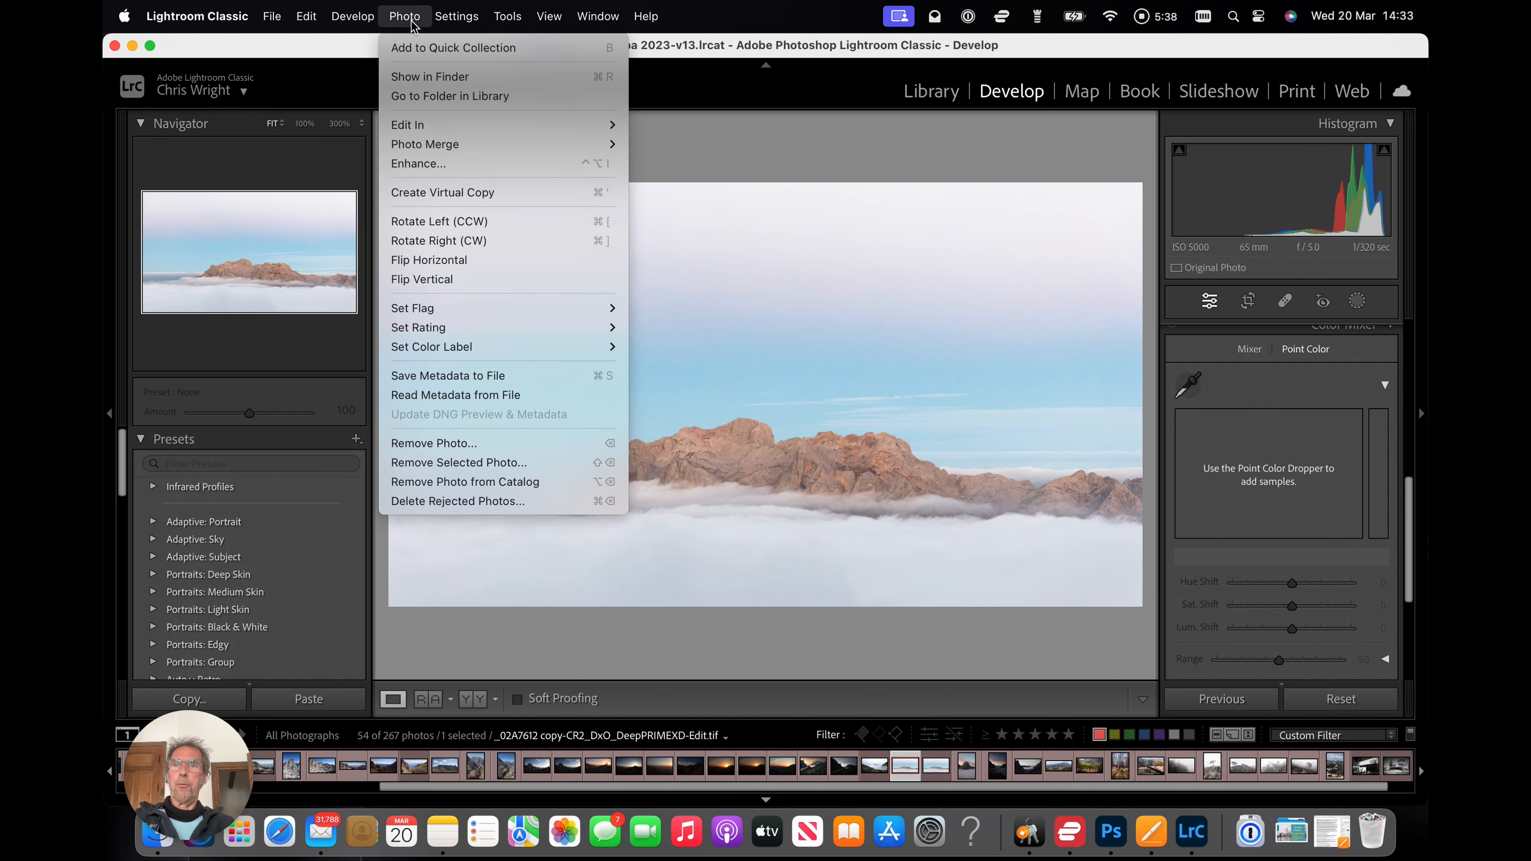
mouse_move(421, 125)
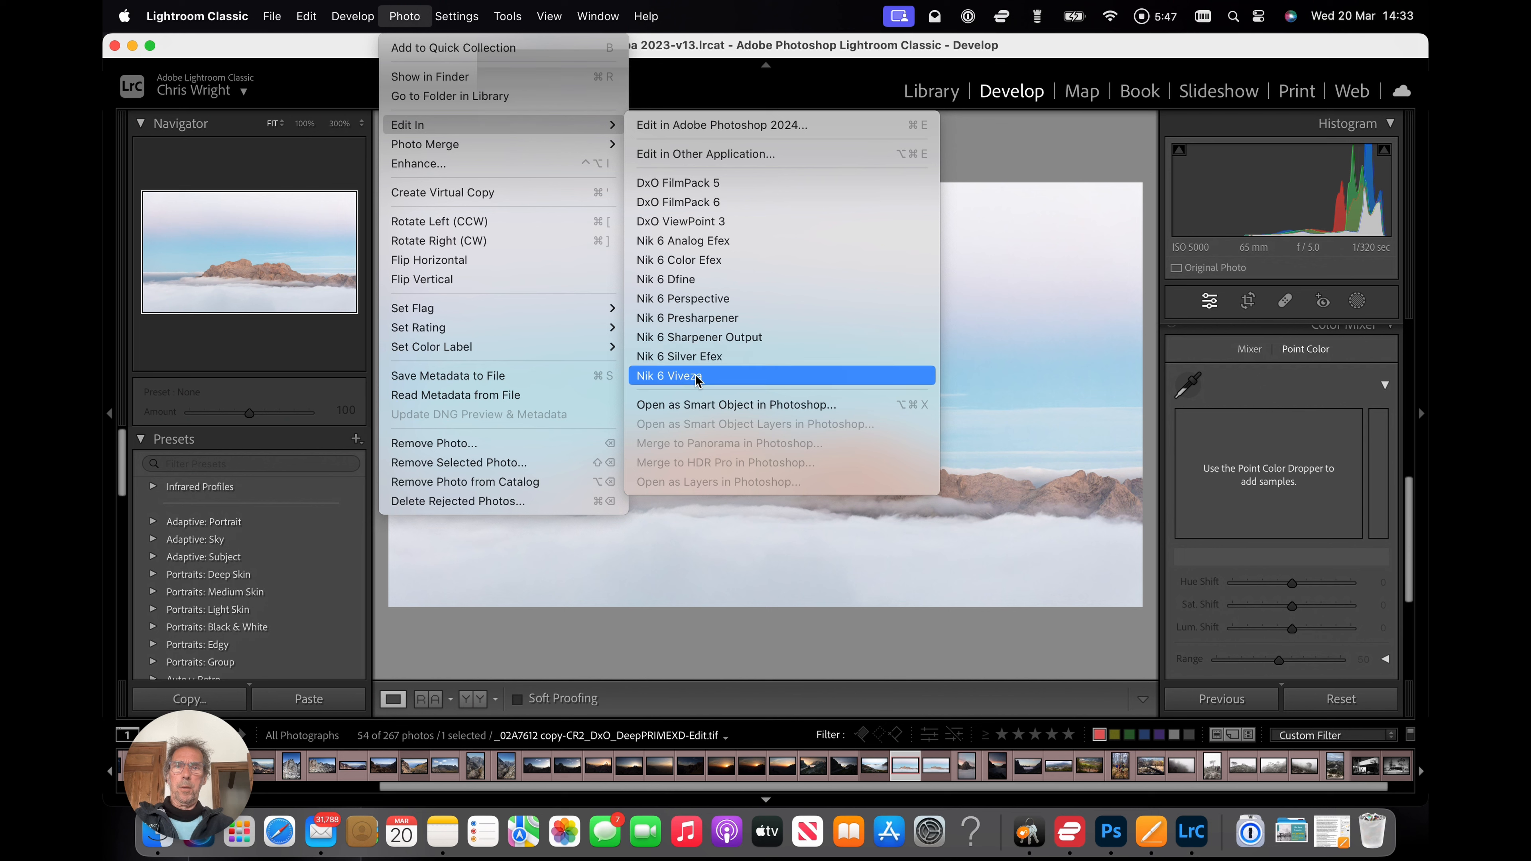
left_click(718, 376)
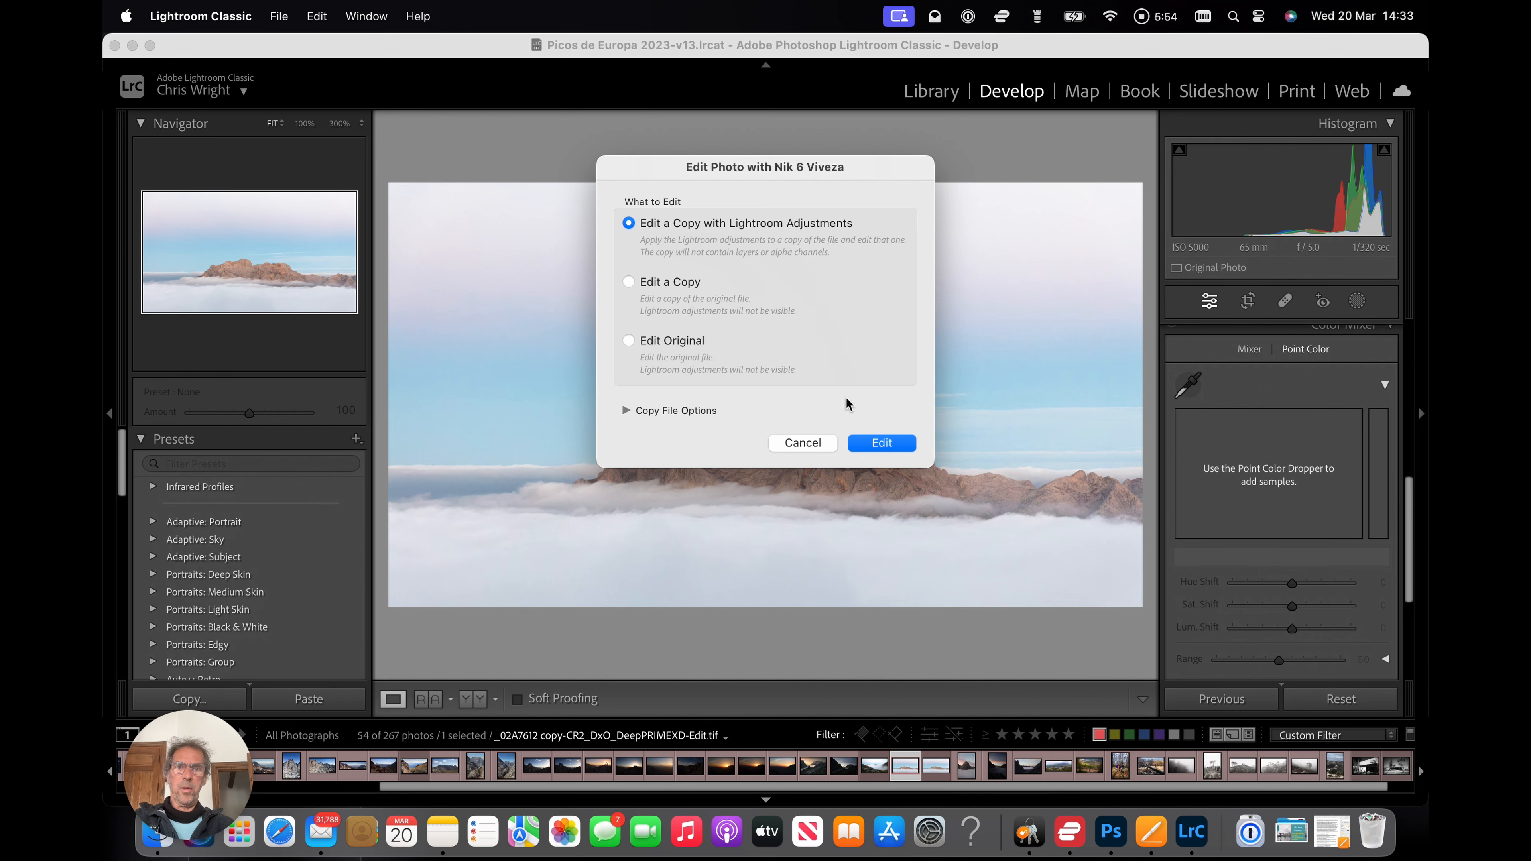
left_click(881, 444)
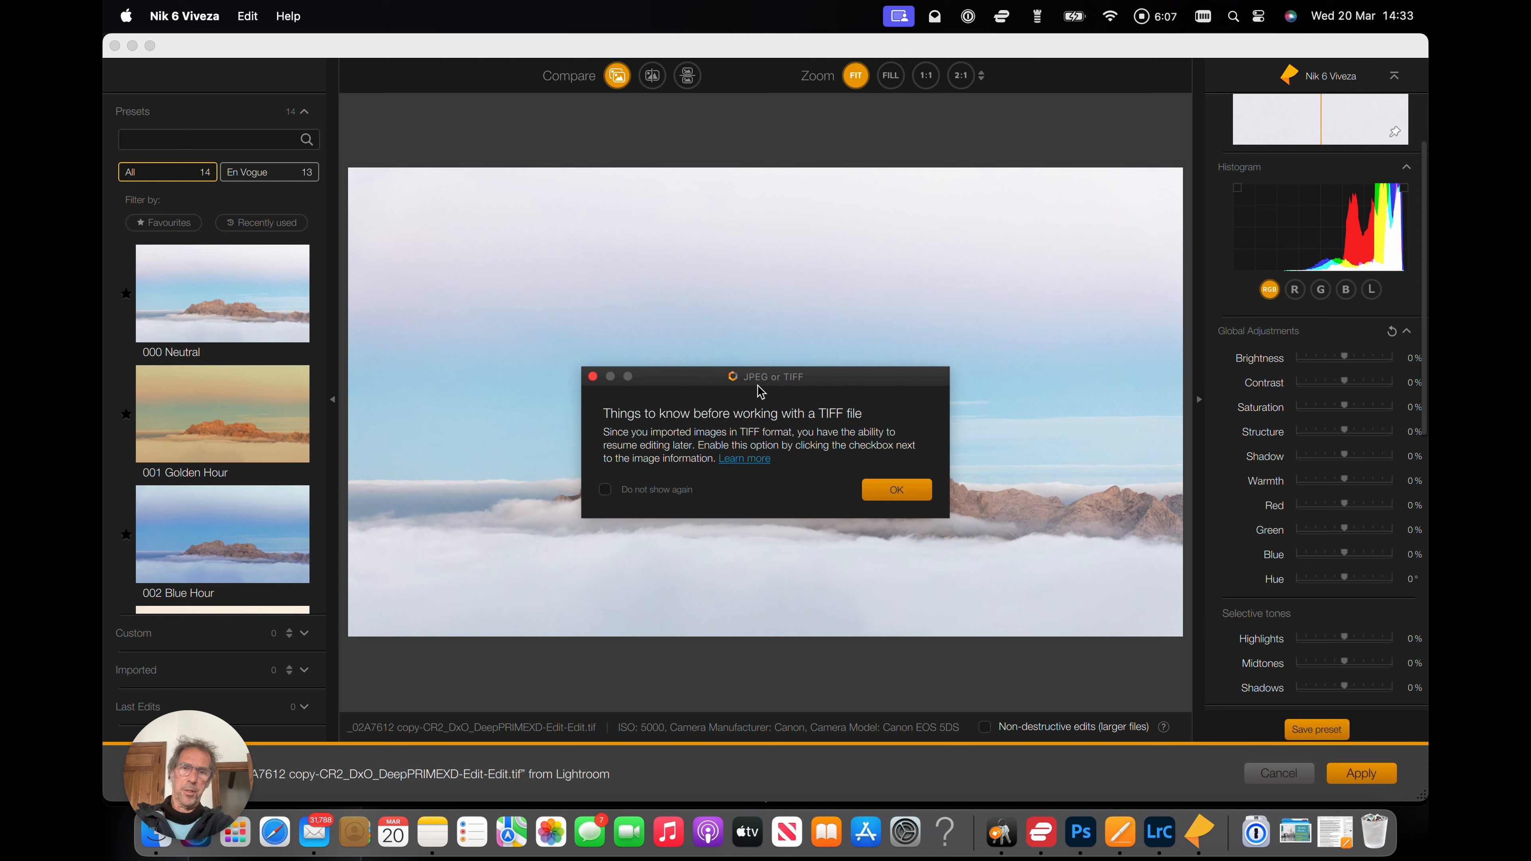
left_click(898, 495)
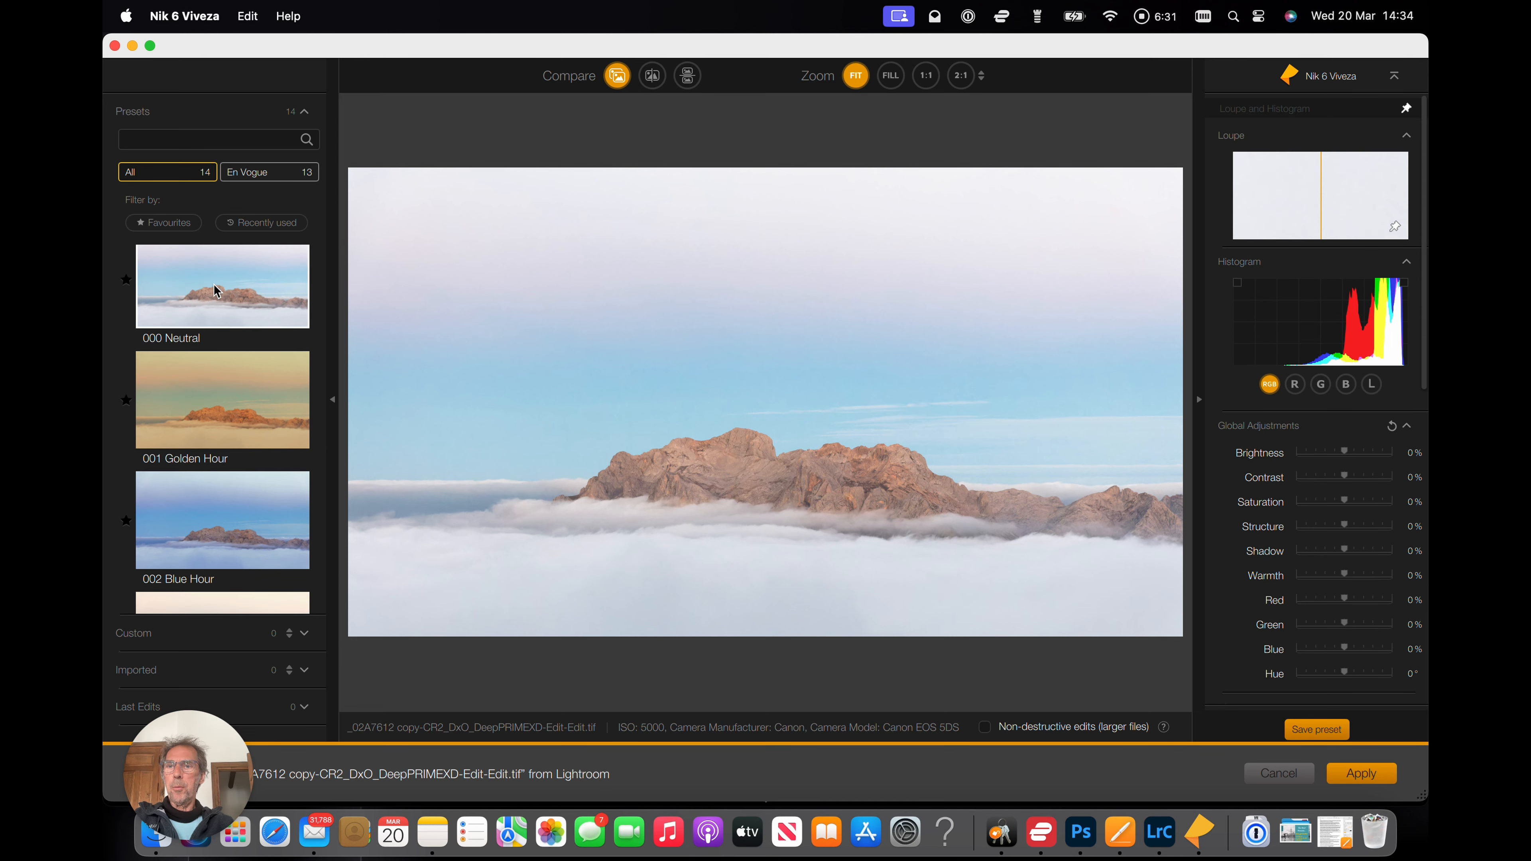
Browse through the list of Viveza presets.
scroll(215, 290, "down", 3)
scroll(216, 291, "up", 1)
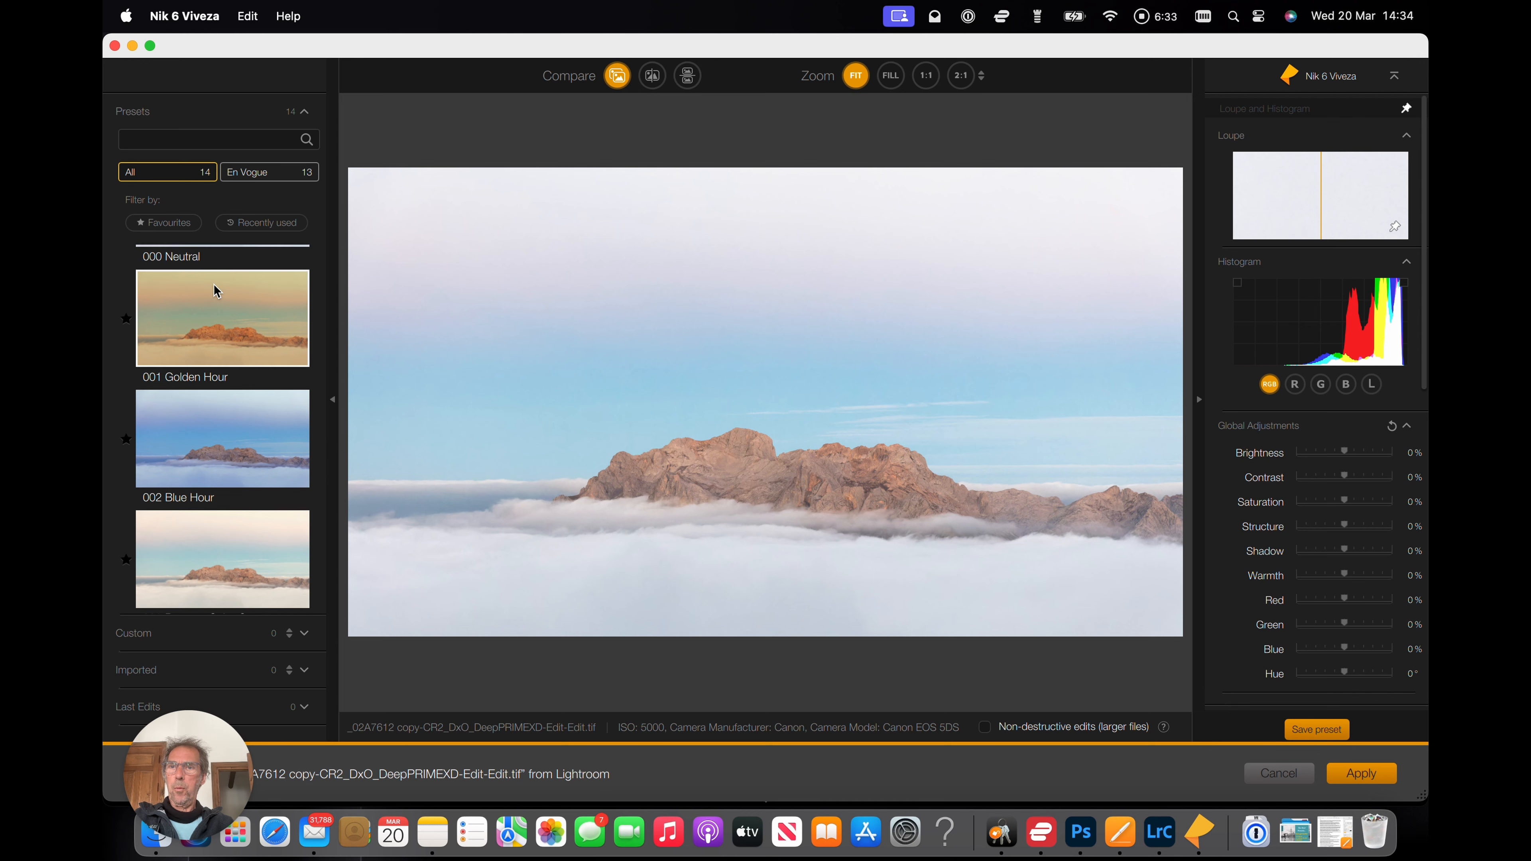
scroll(215, 287, "down", 2)
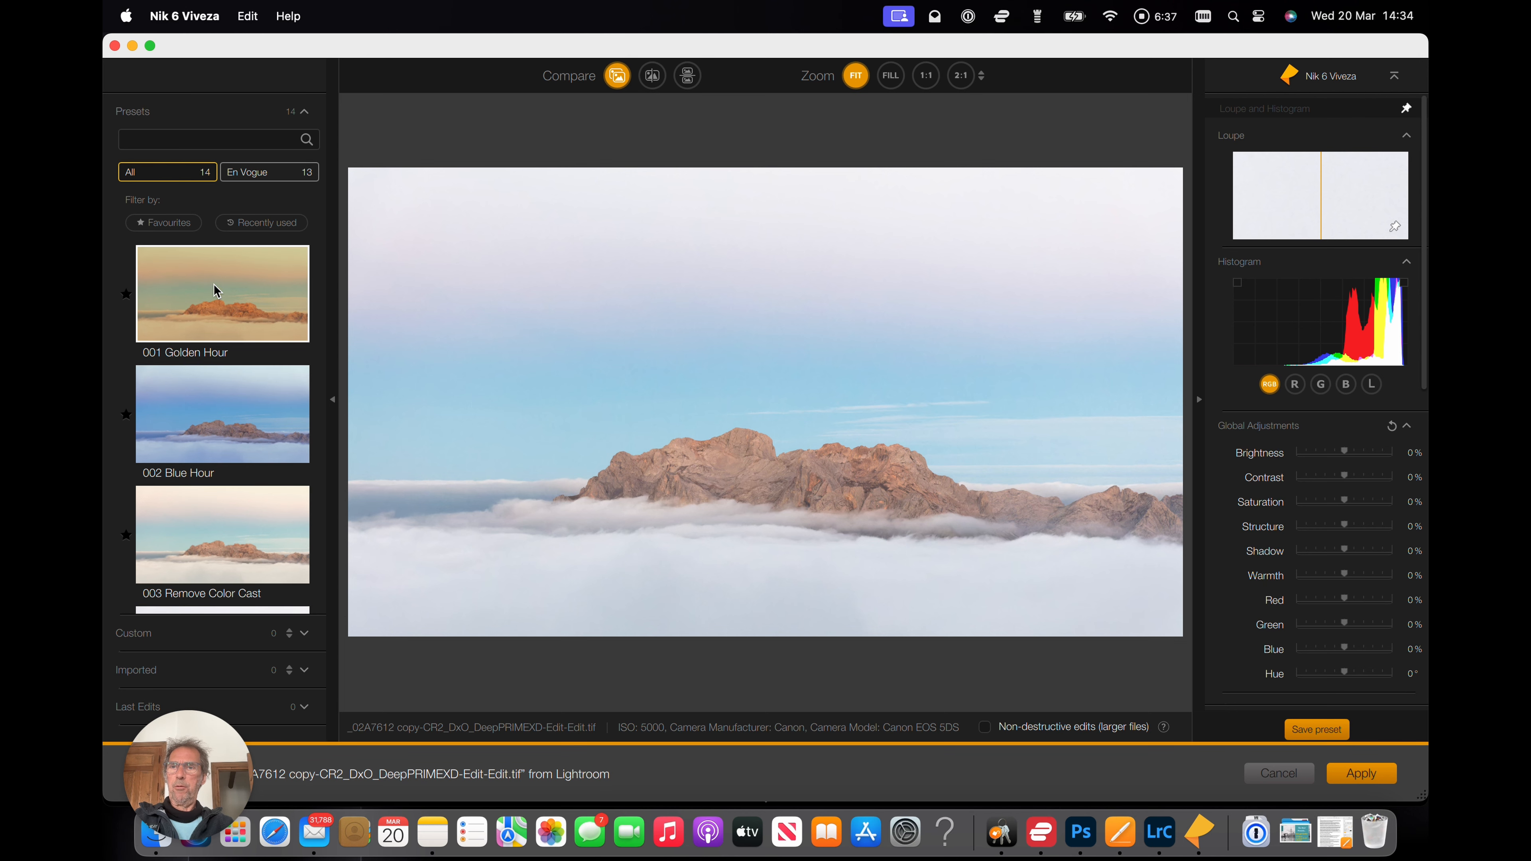
scroll(215, 291, "down", 4)
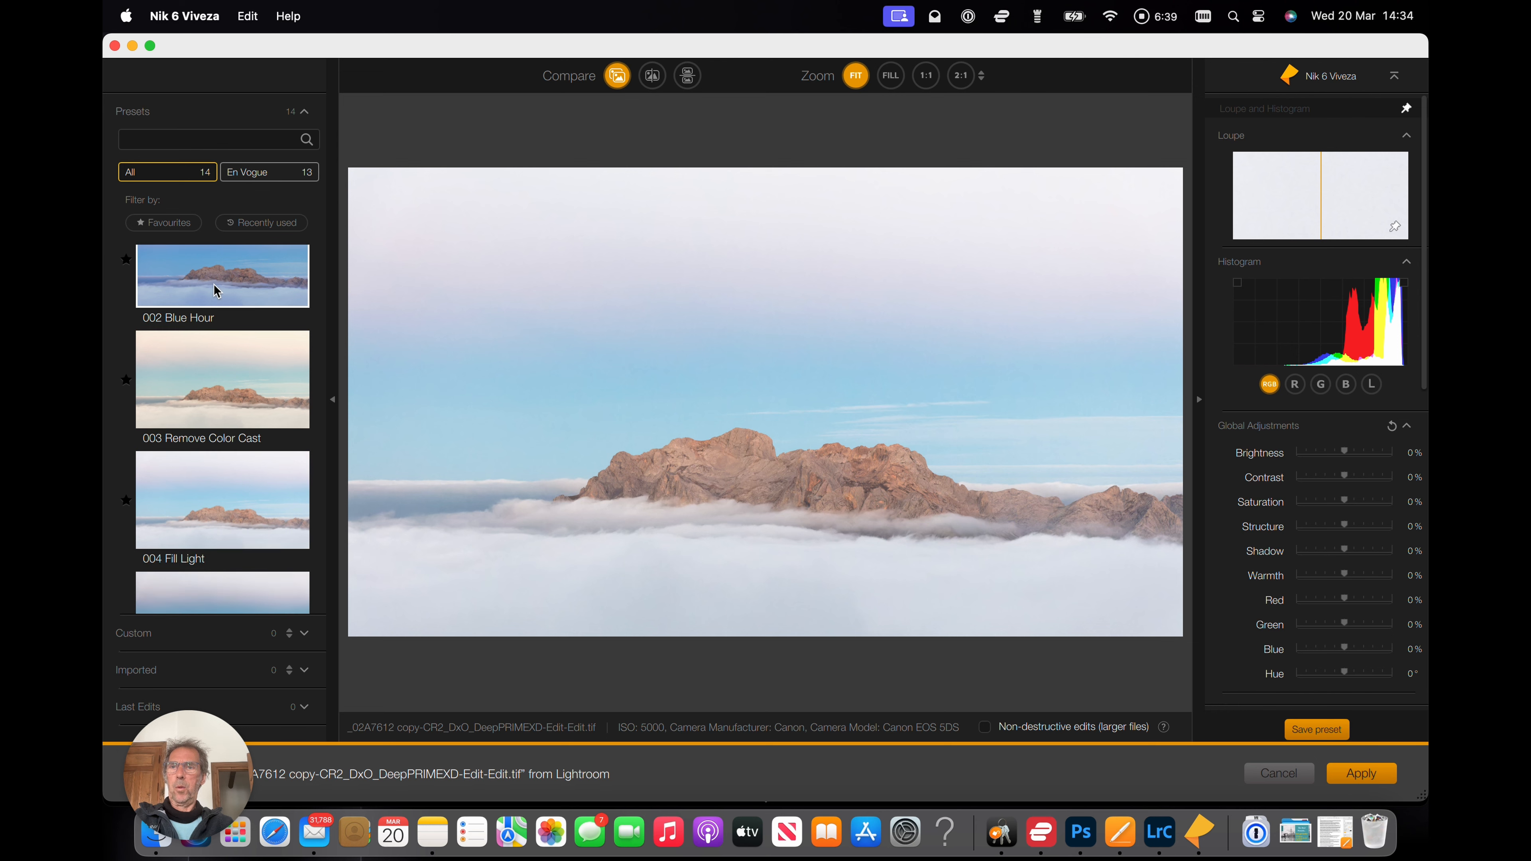
scroll(215, 291, "down", 3)
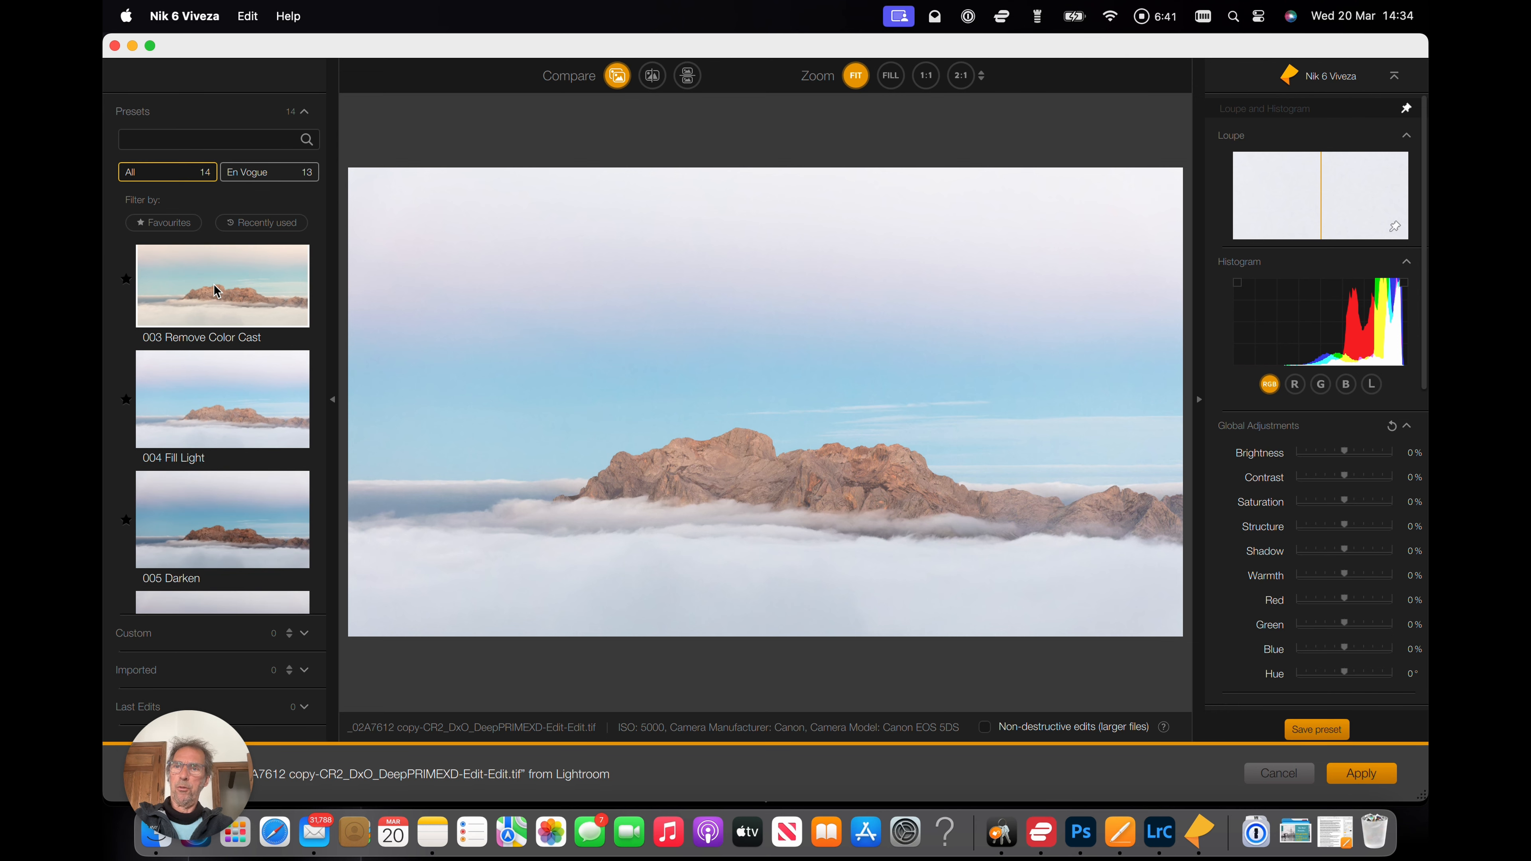
scroll(214, 284, "down", 3)
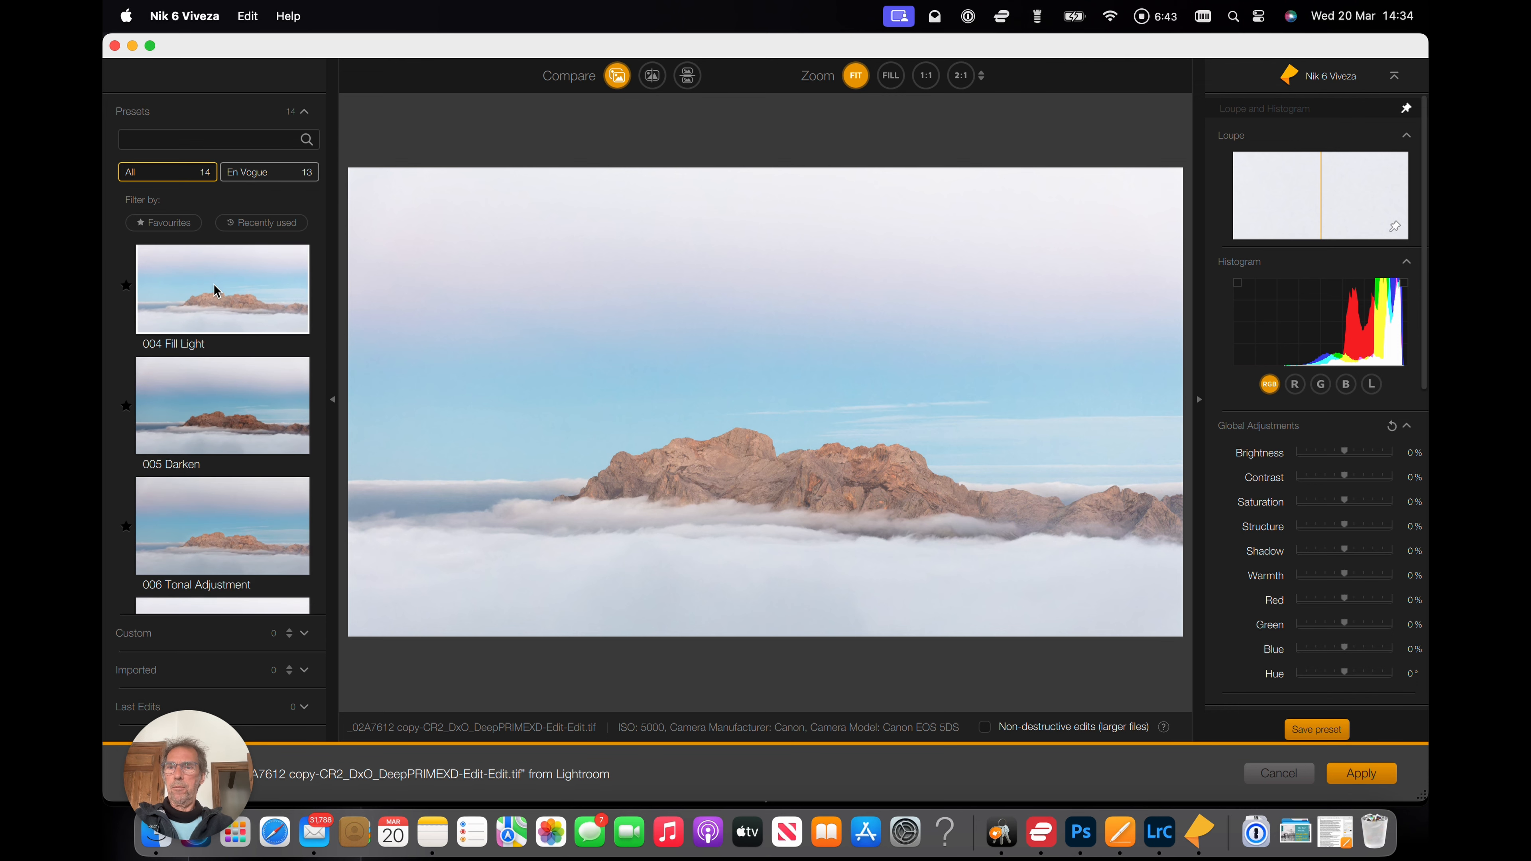
scroll(215, 290, "down", 5)
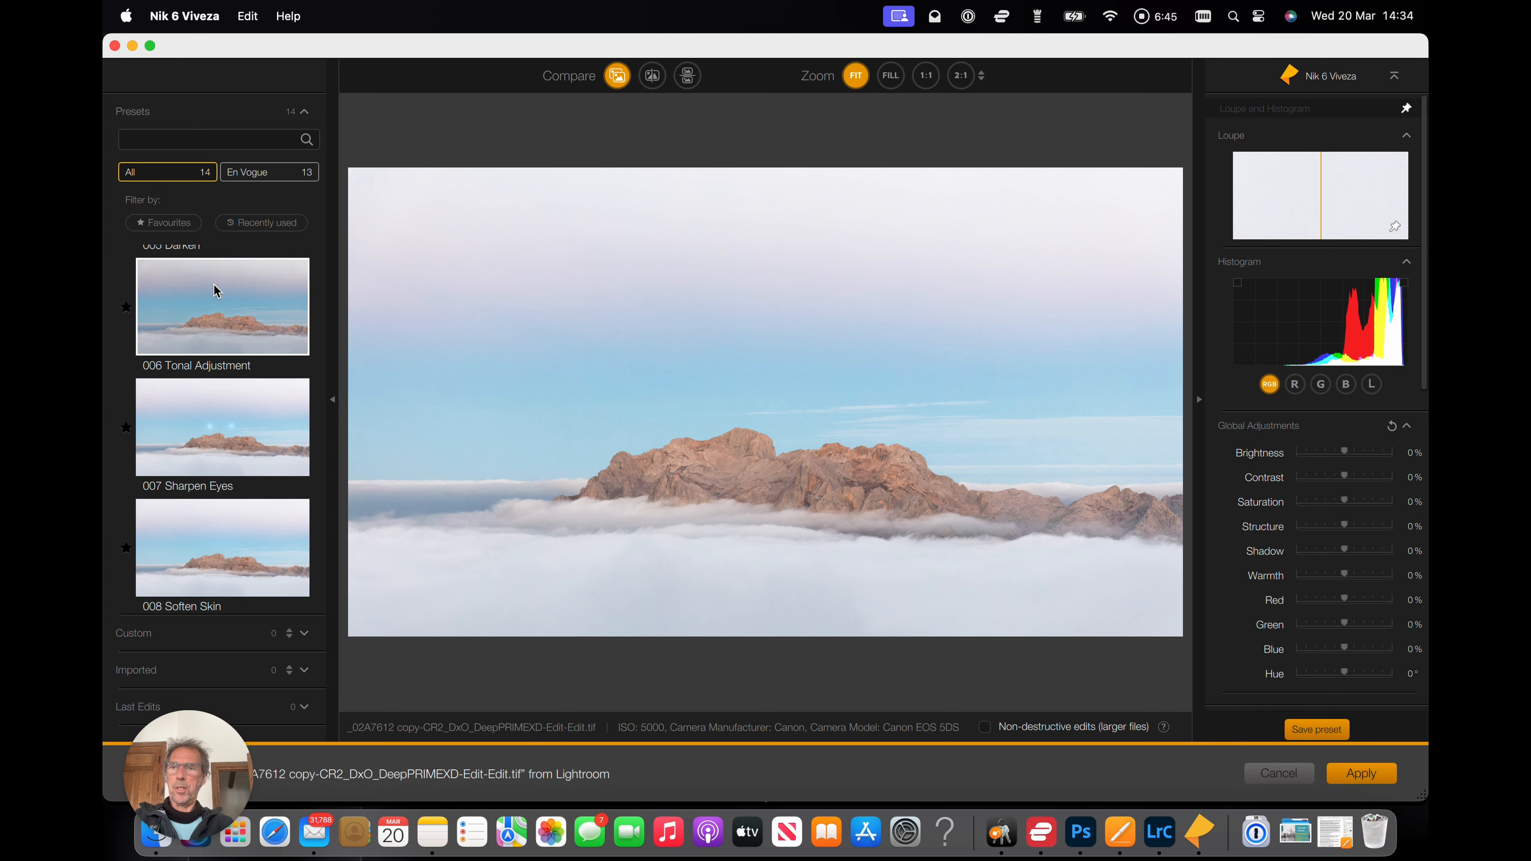
scroll(216, 291, "down", 3)
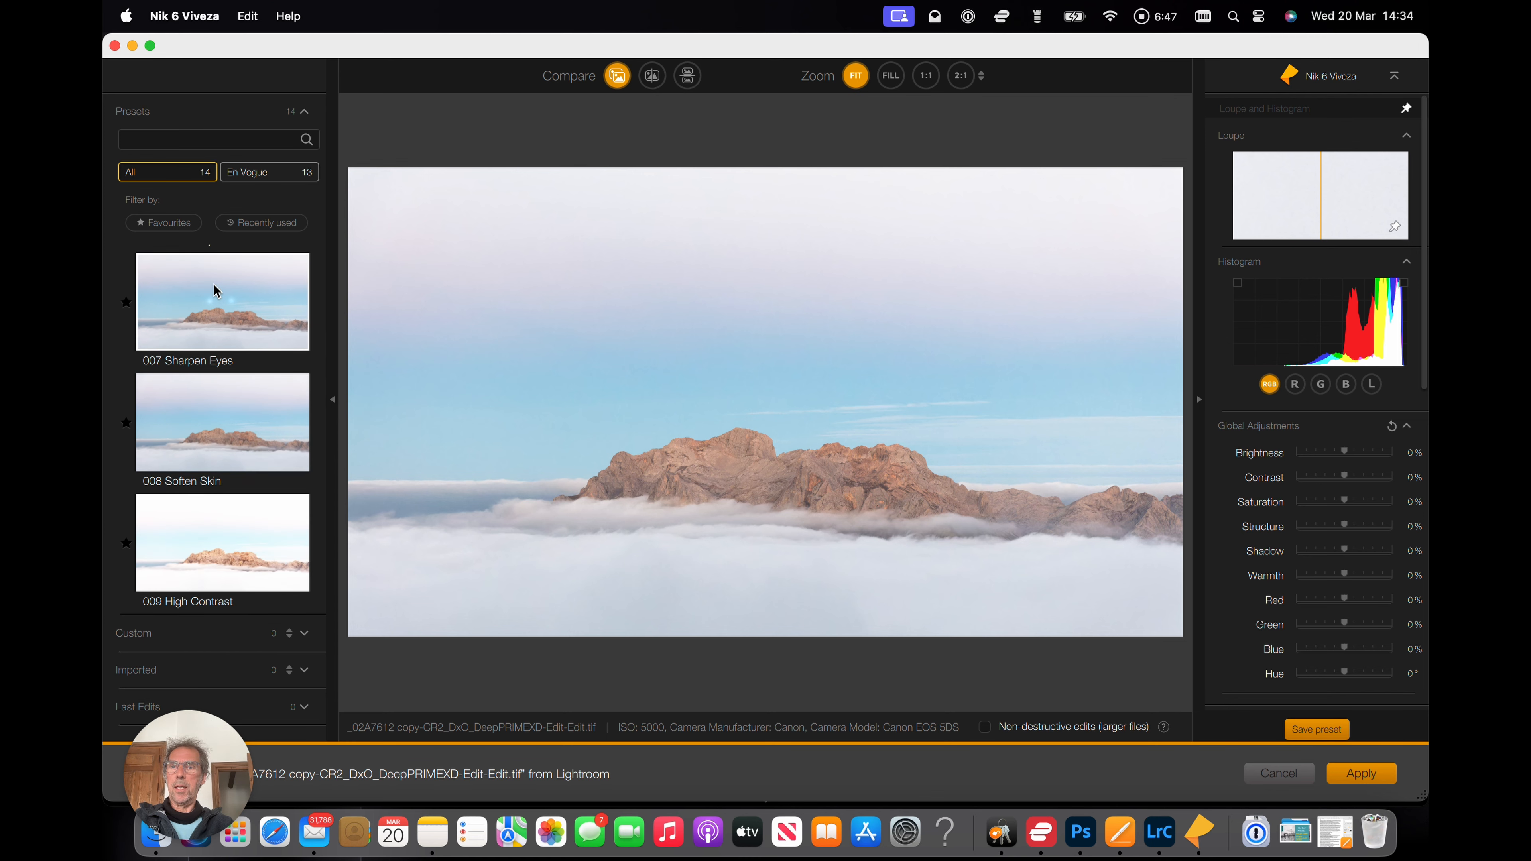
scroll(216, 292, "down", 1)
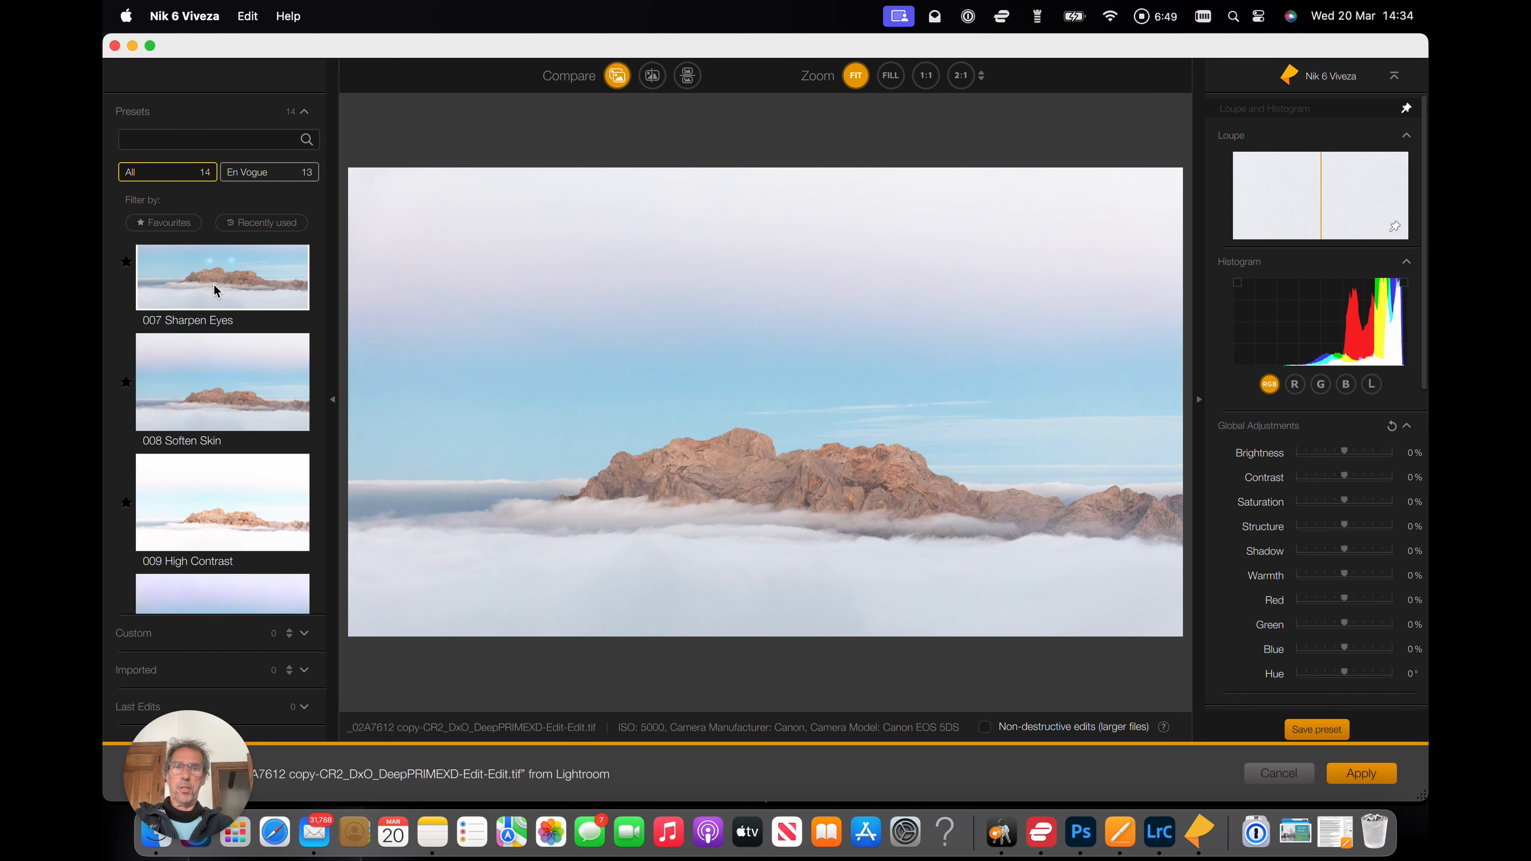
scroll(214, 283, "down", 1)
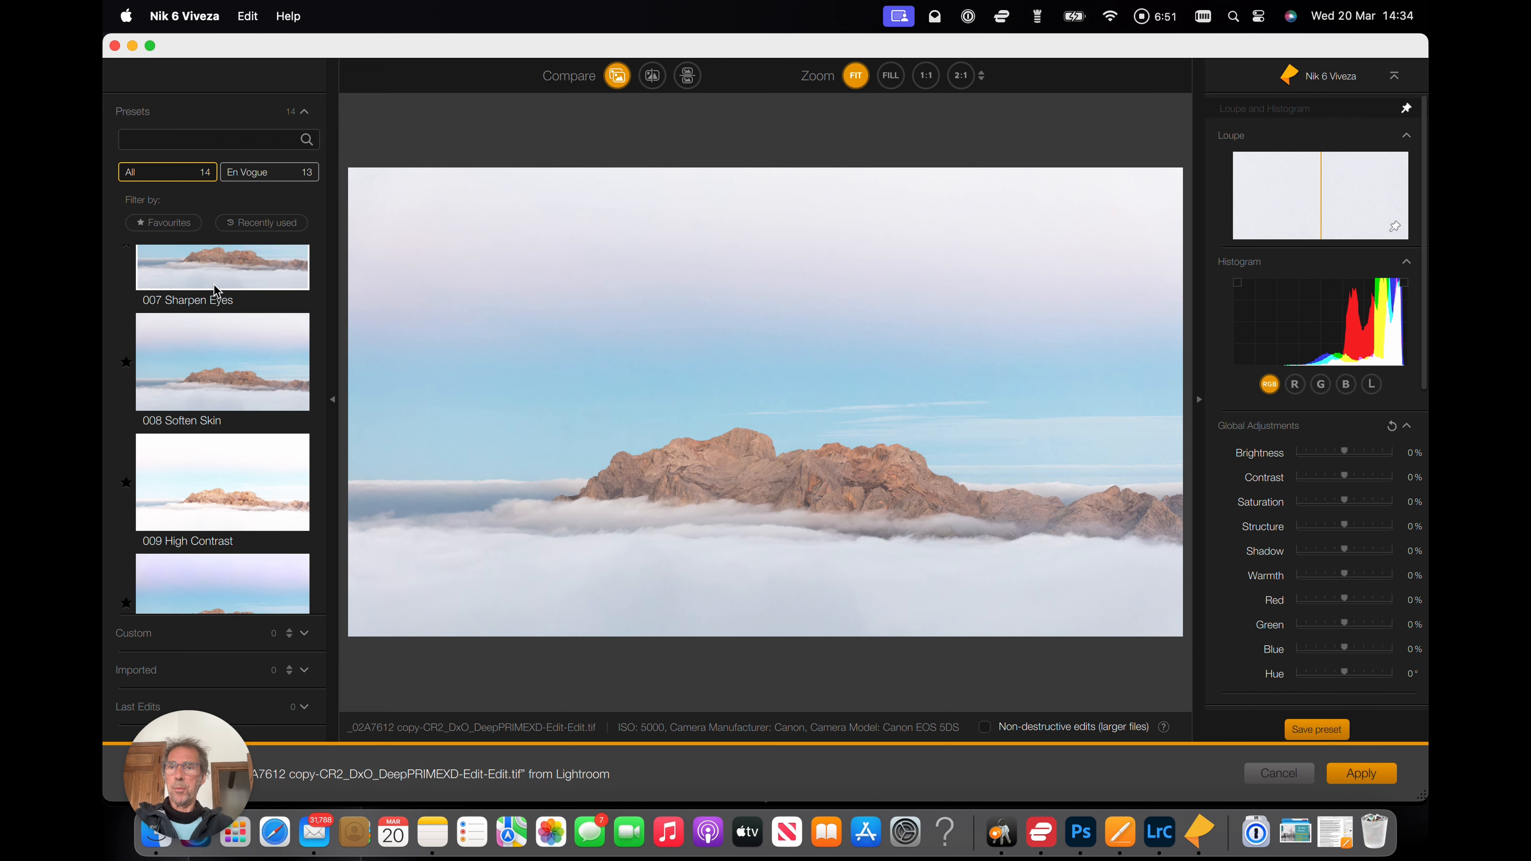
scroll(214, 286, "down", 3)
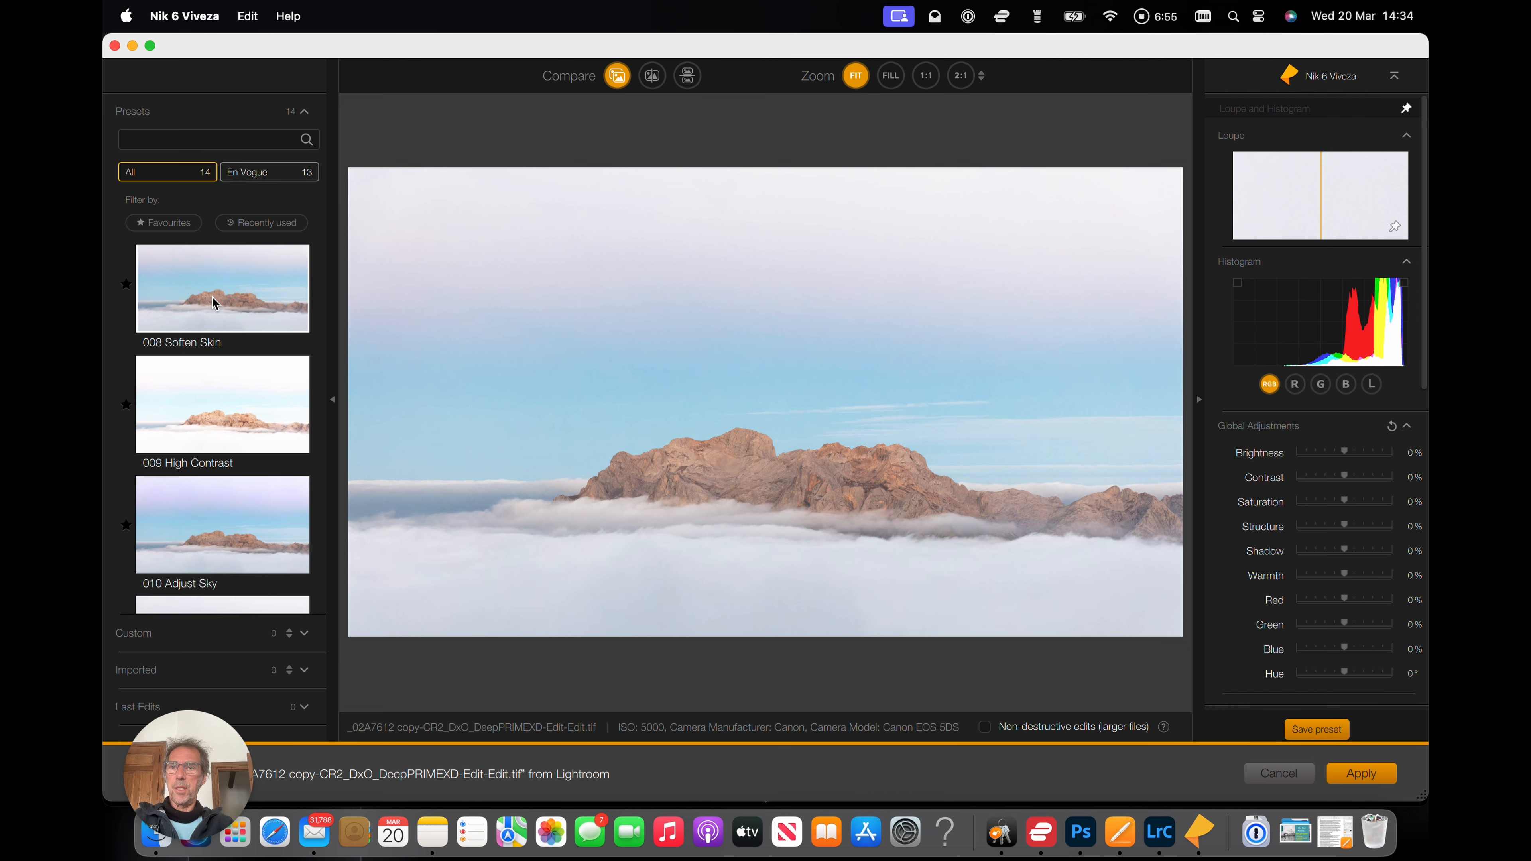
scroll(212, 296, "down", 6)
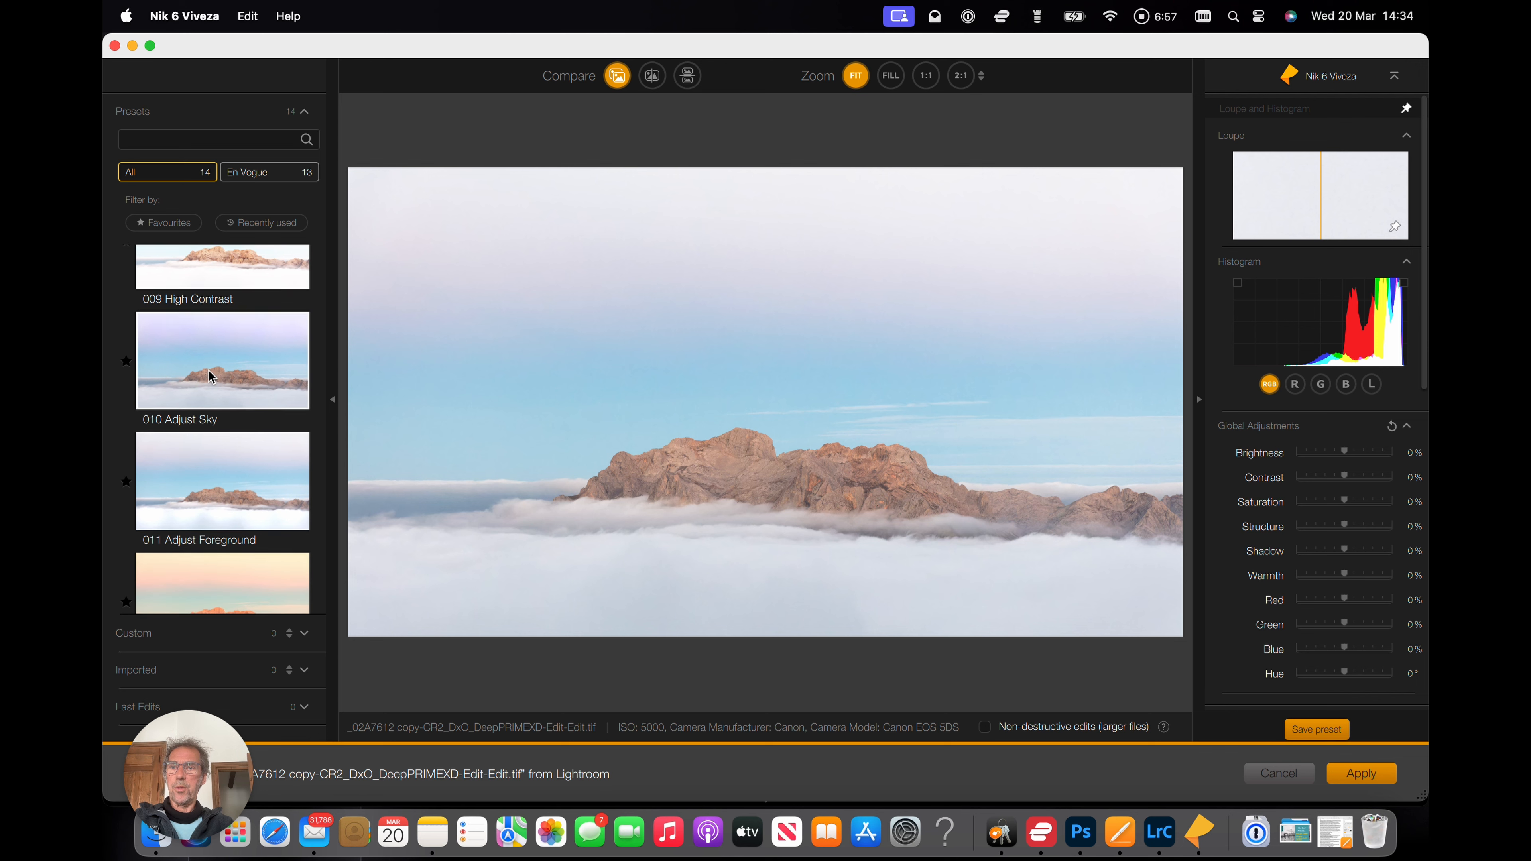
scroll(207, 352, "down", 4)
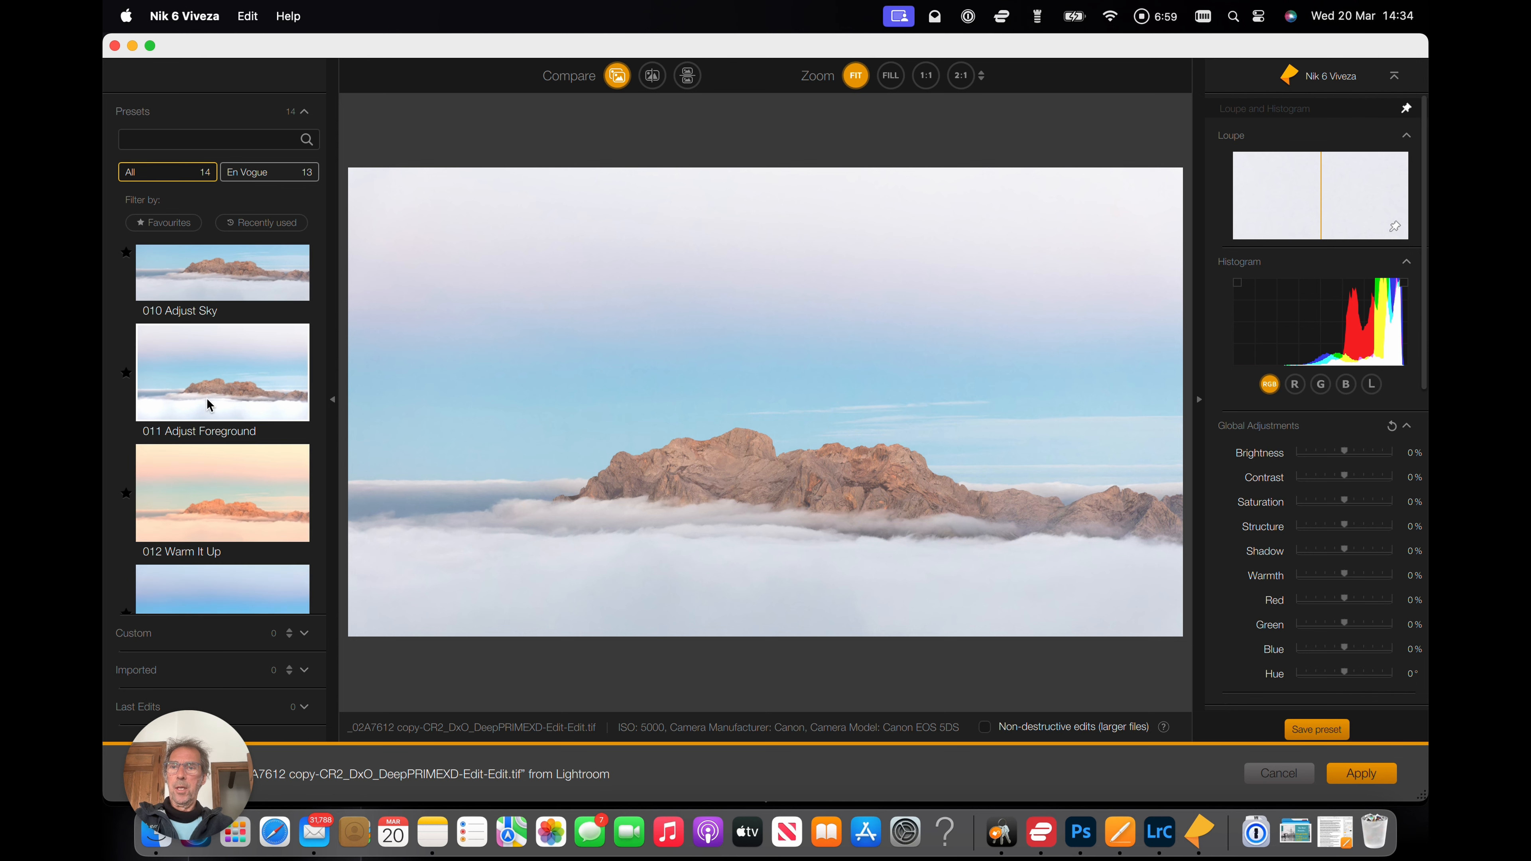
scroll(216, 378, "down", 3)
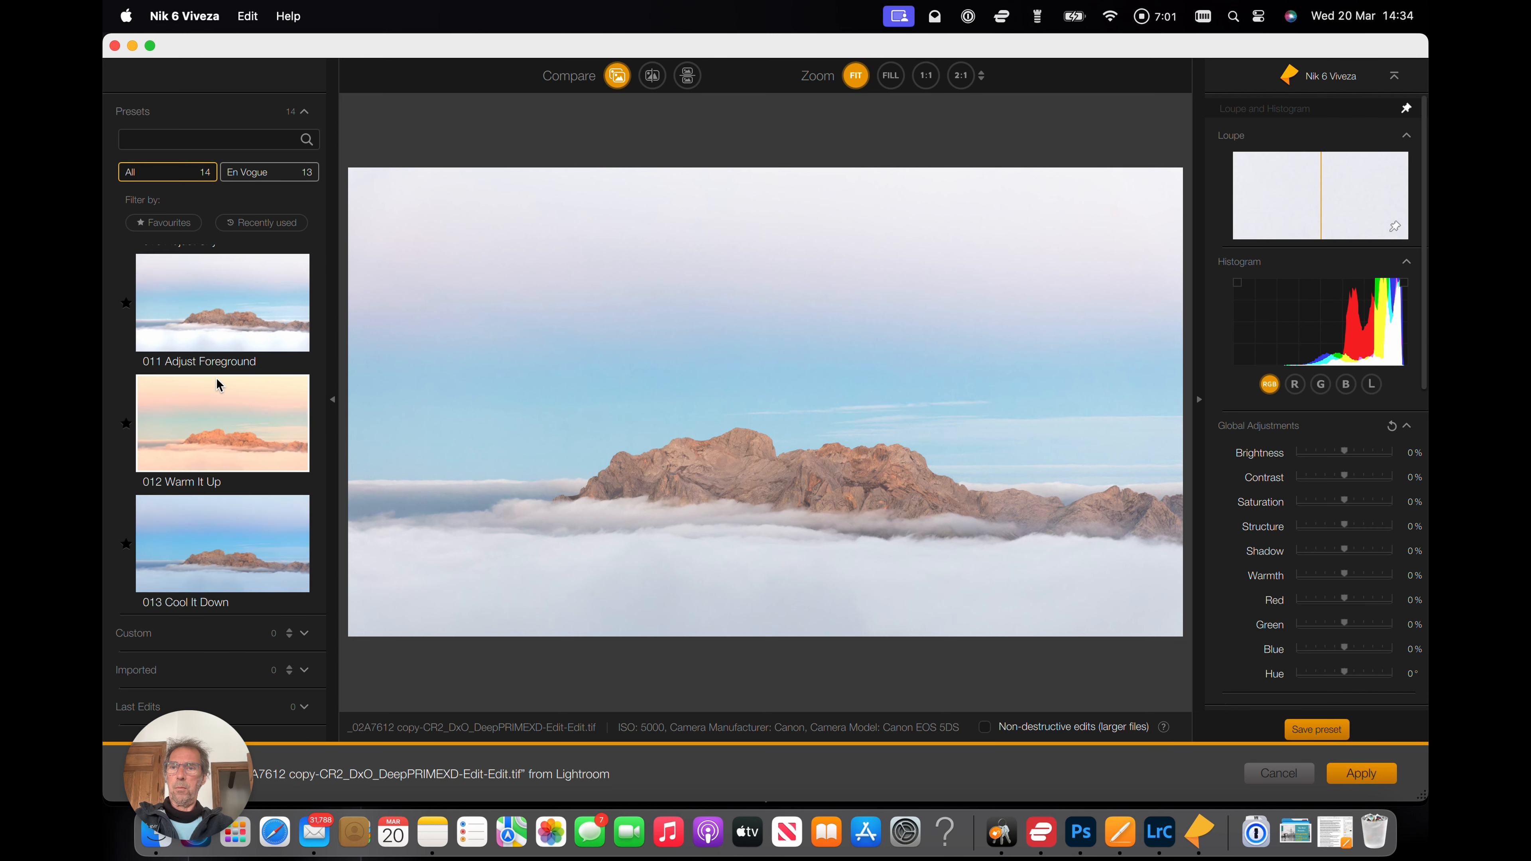
scroll(216, 378, "up", 2)
scroll(216, 378, "up", 1)
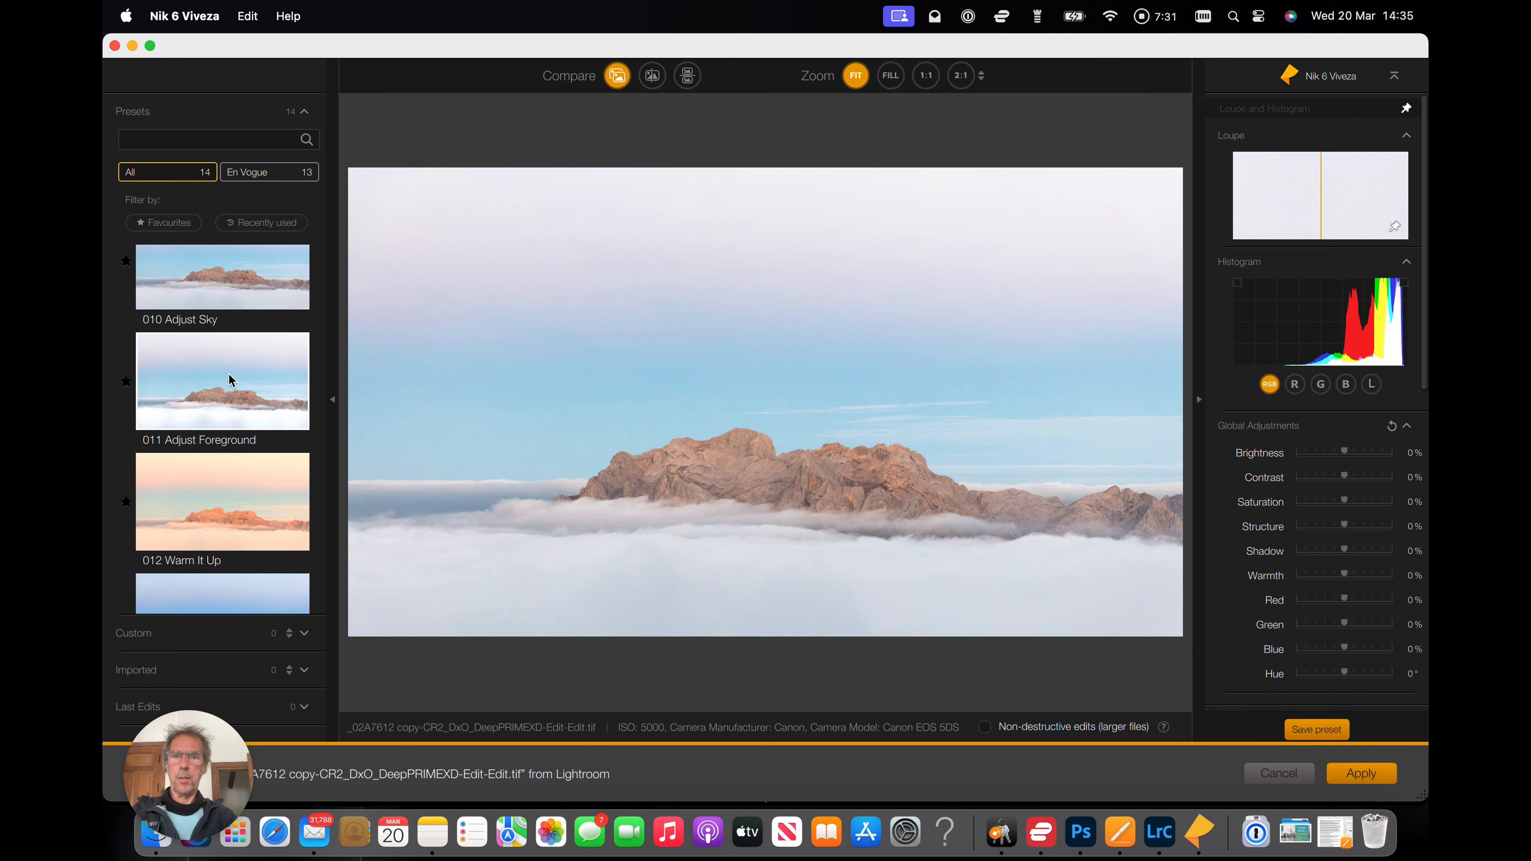
Apply the 011 Adjust Foreground preset to the image.
left_click(229, 374)
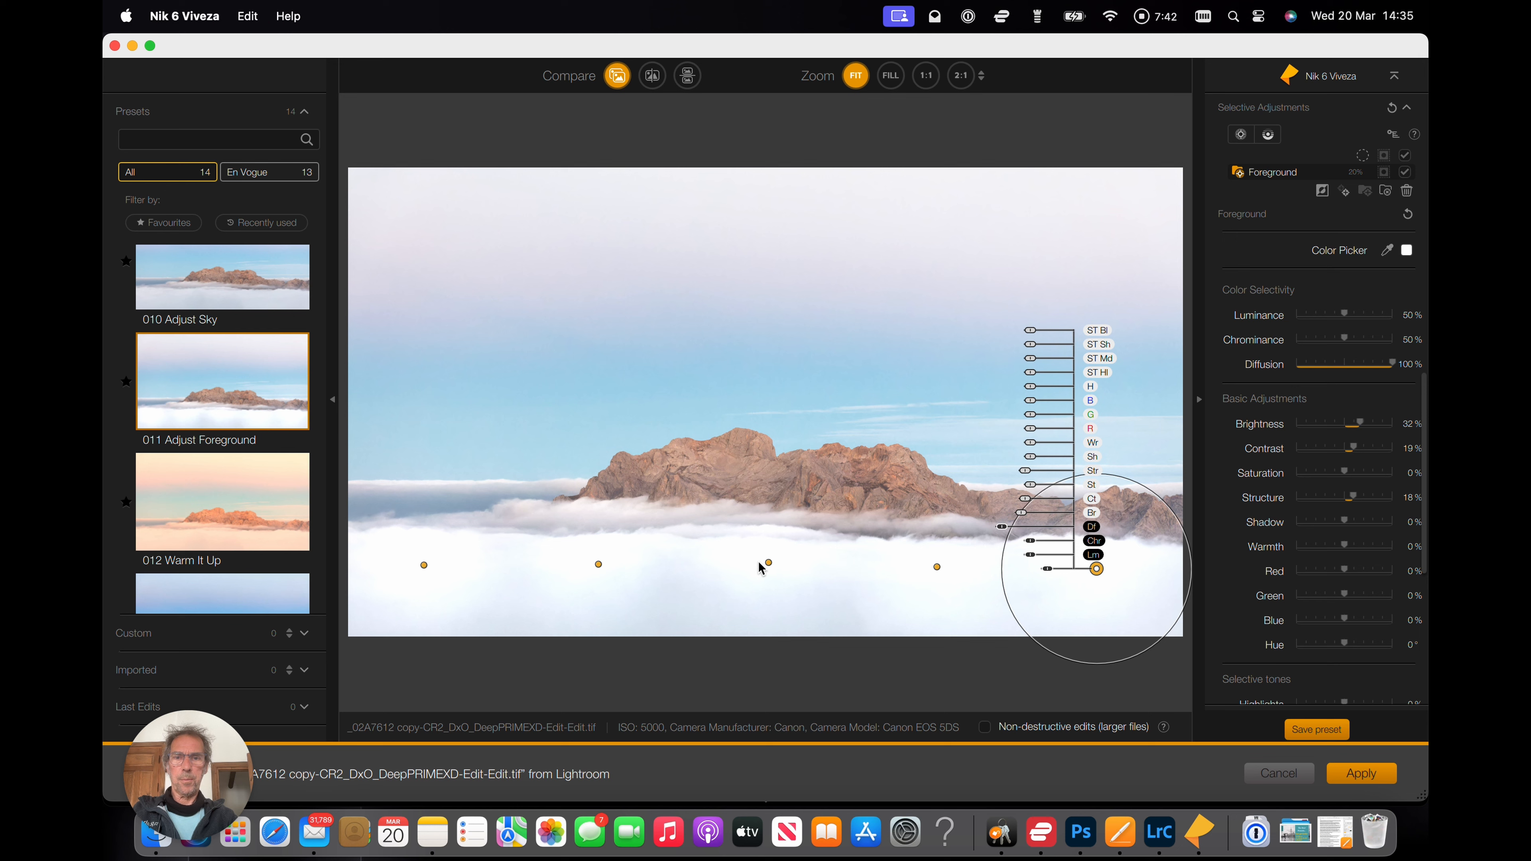
mouse_move(599, 570)
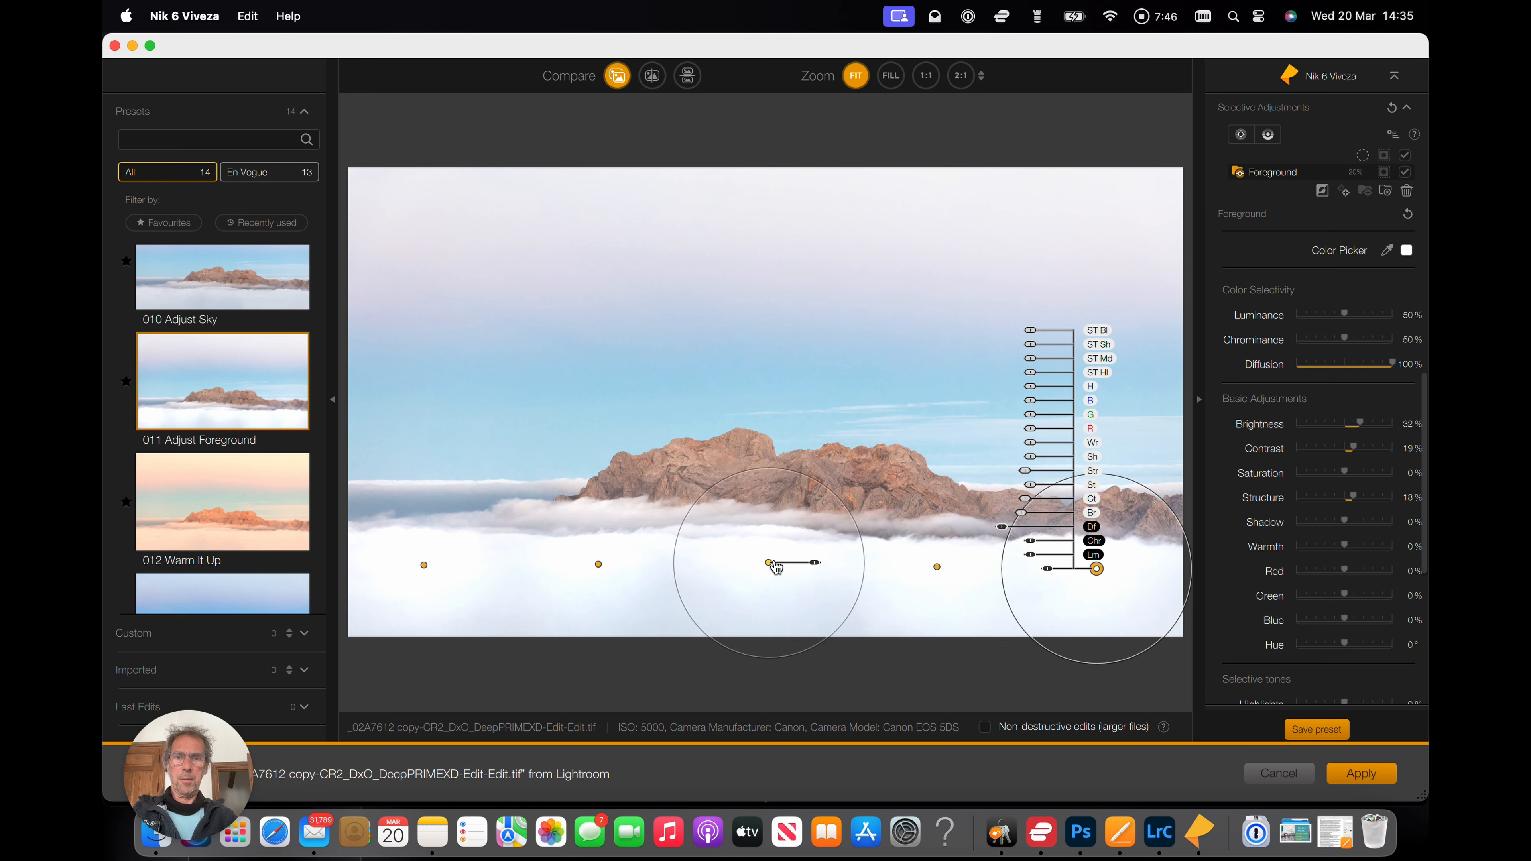
mouse_move(938, 568)
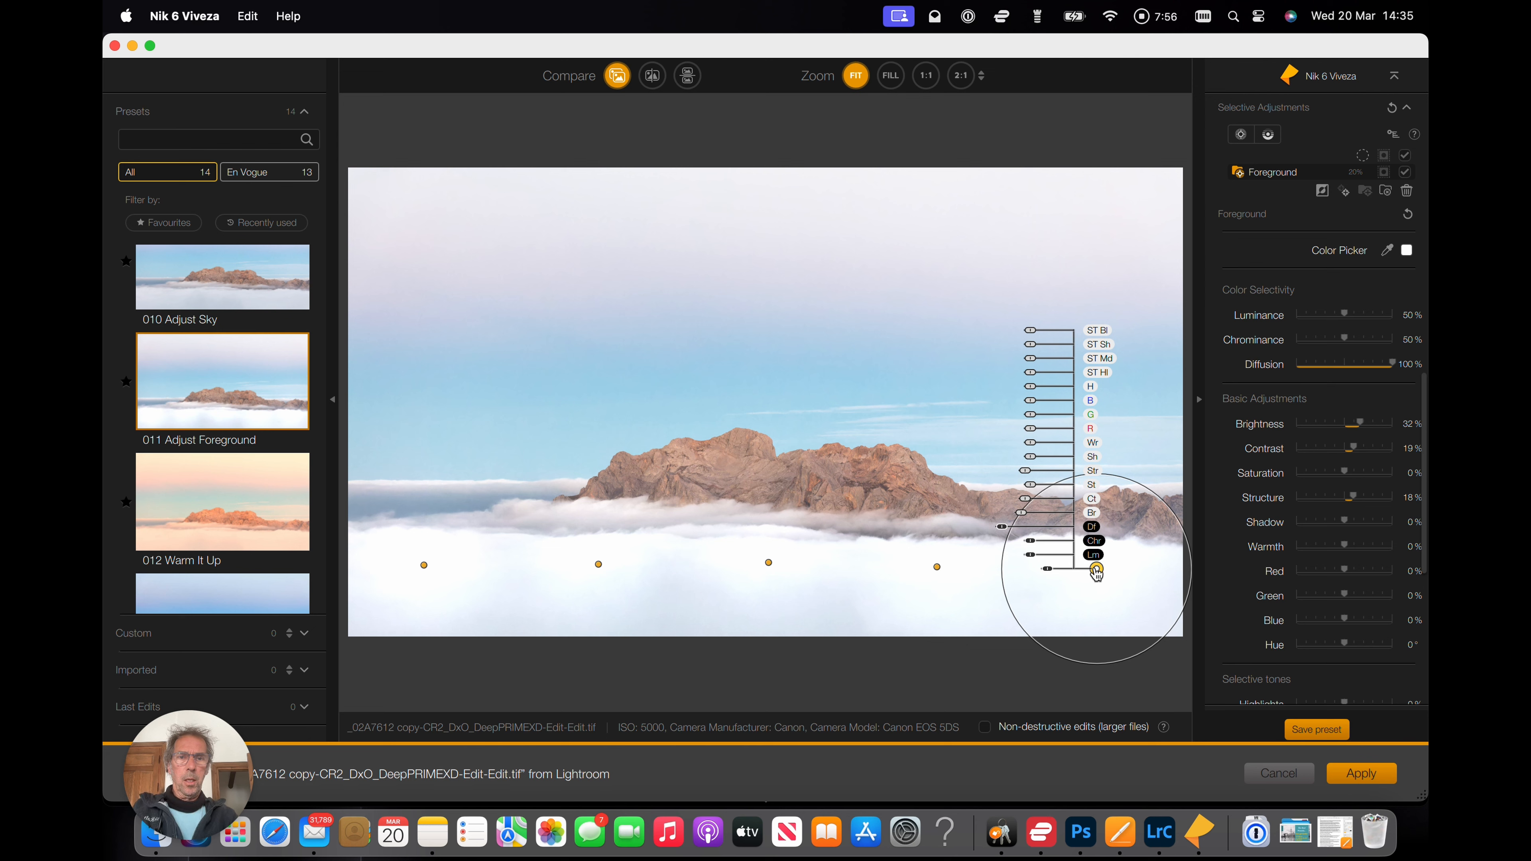
Move the preset's five control points lower down into the clouds.
left_click_drag(1097, 574, 1100, 594)
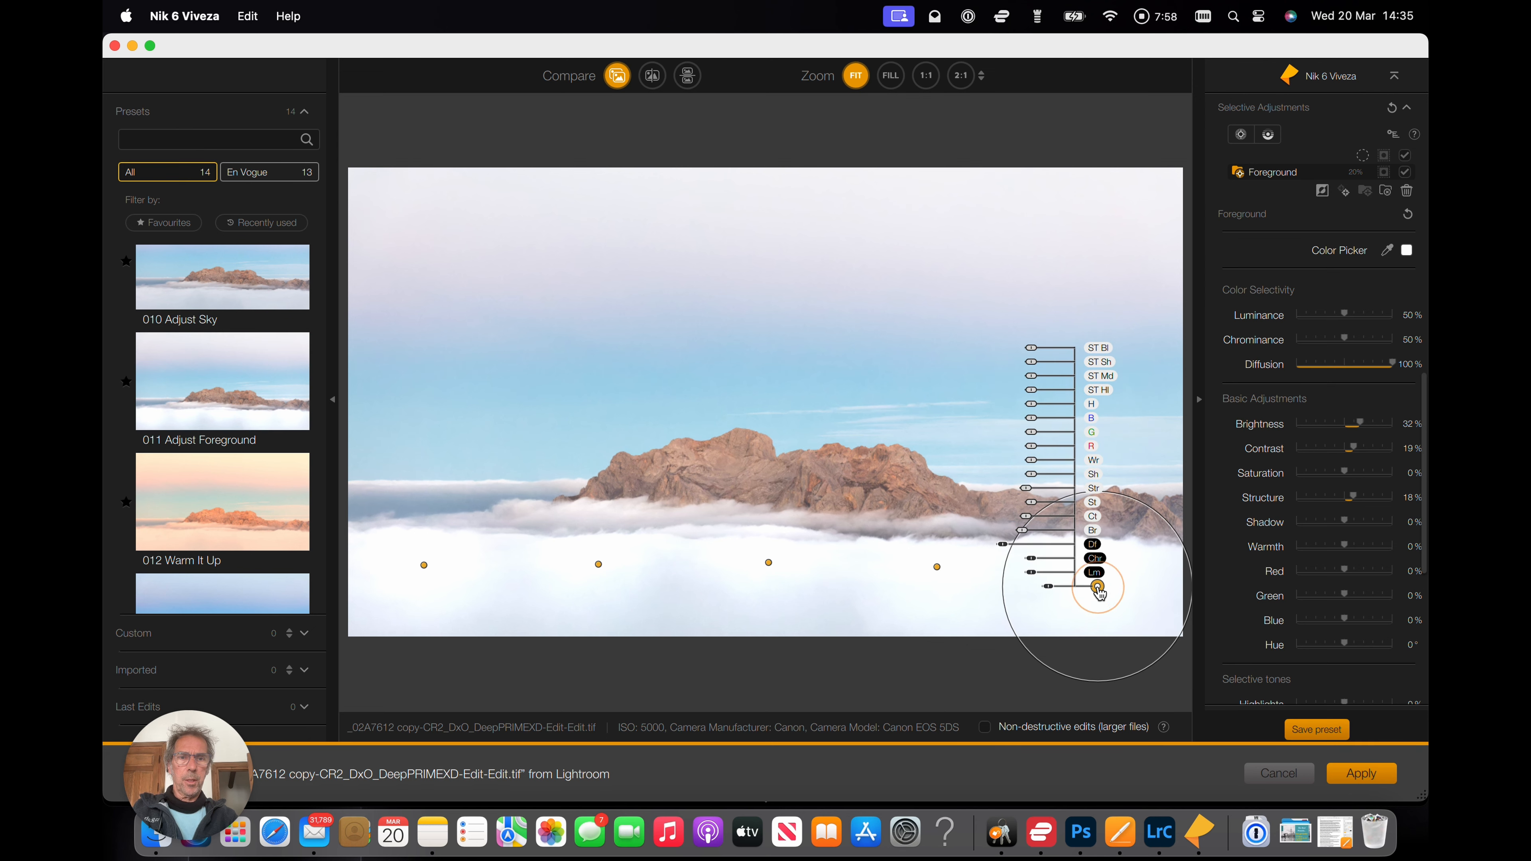
left_click_drag(938, 574, 943, 602)
left_click(769, 565)
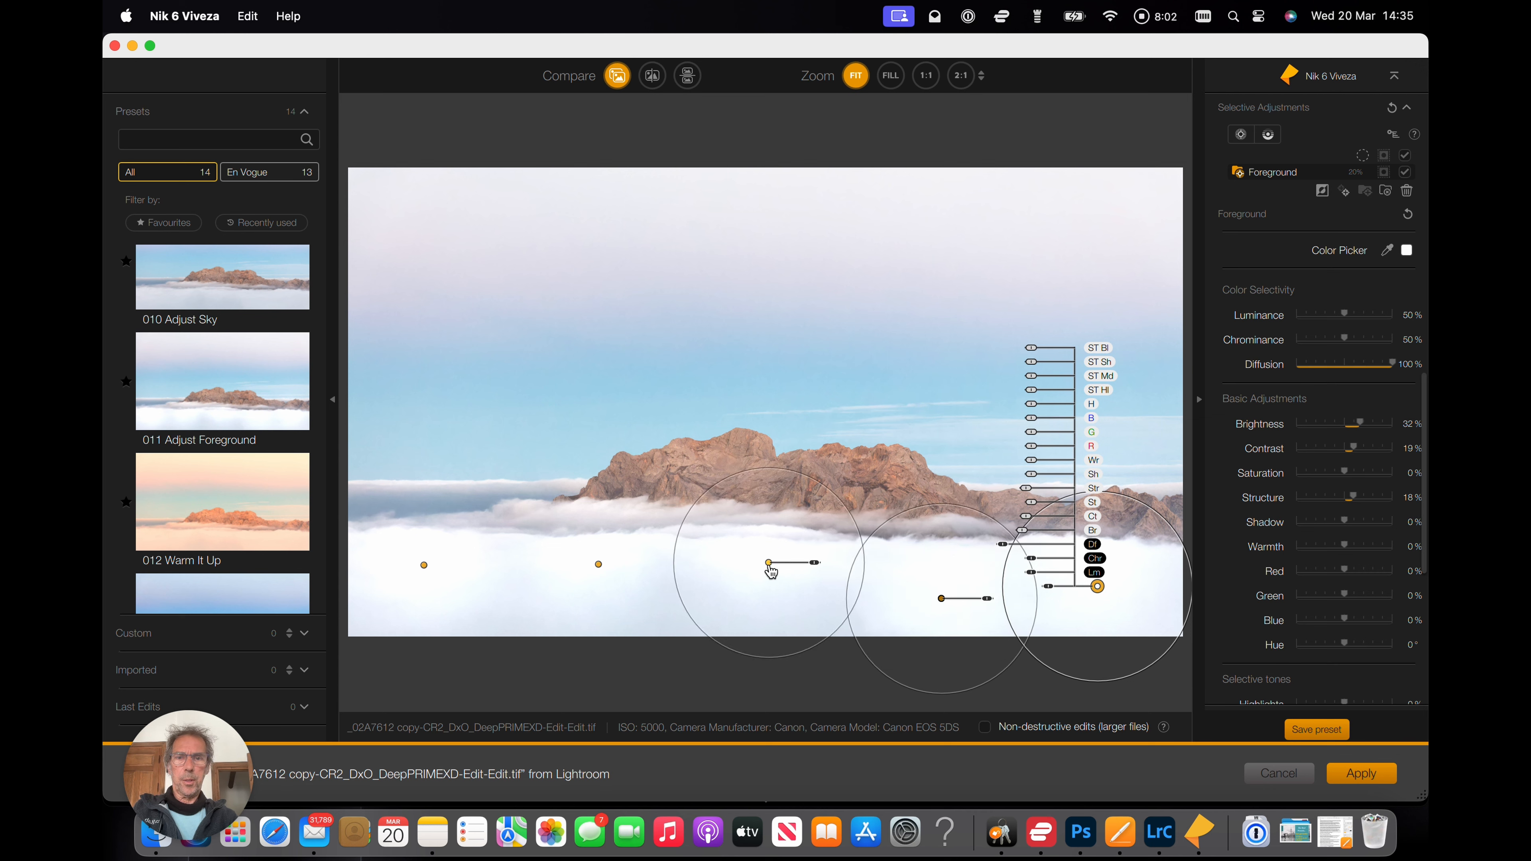
left_click_drag(771, 569, 778, 608)
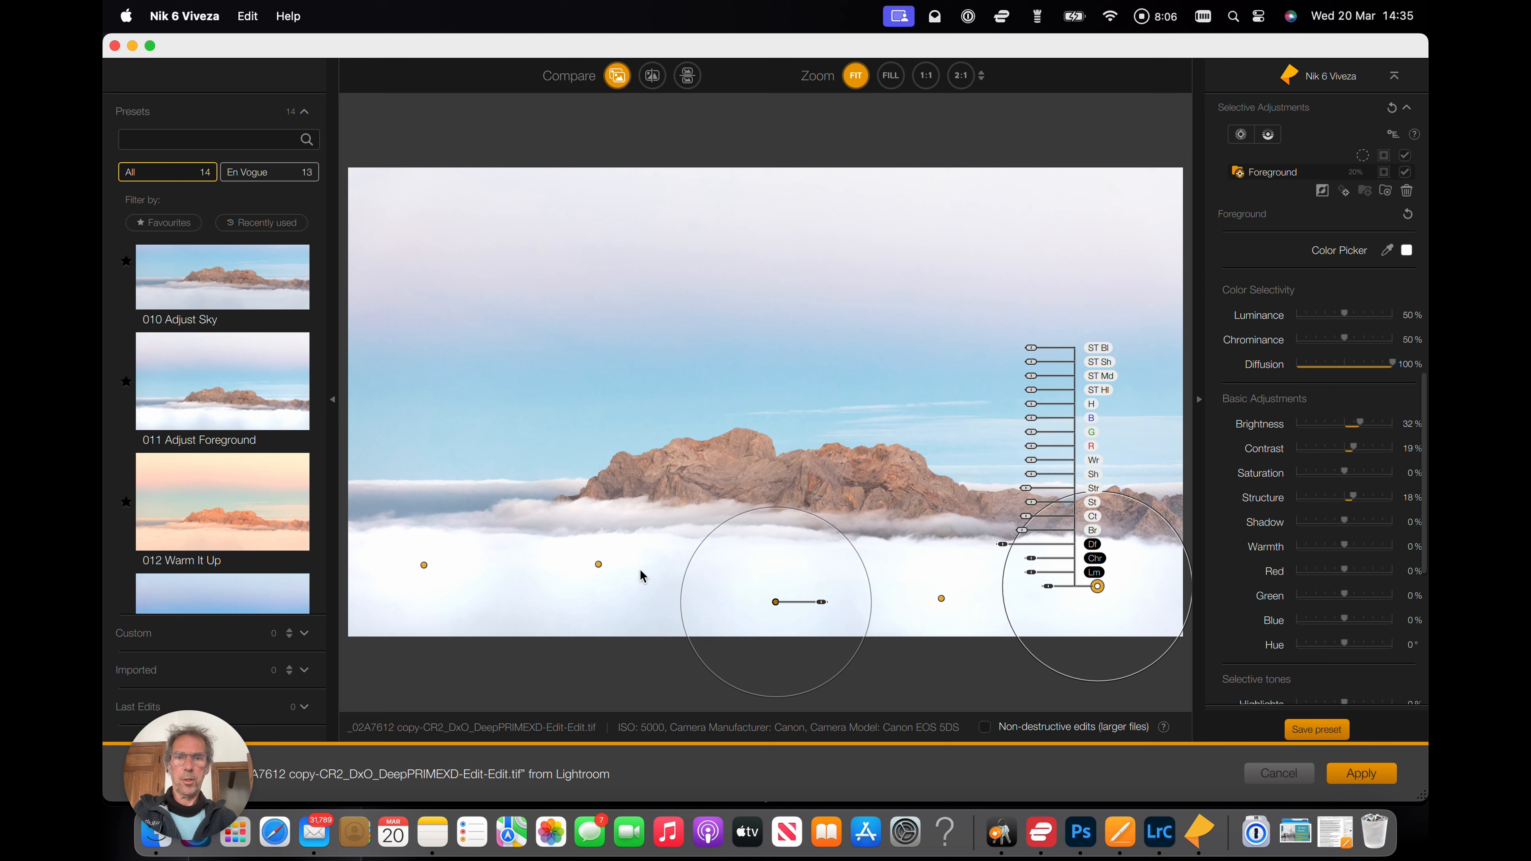
left_click_drag(598, 564, 606, 601)
left_click_drag(423, 565, 437, 595)
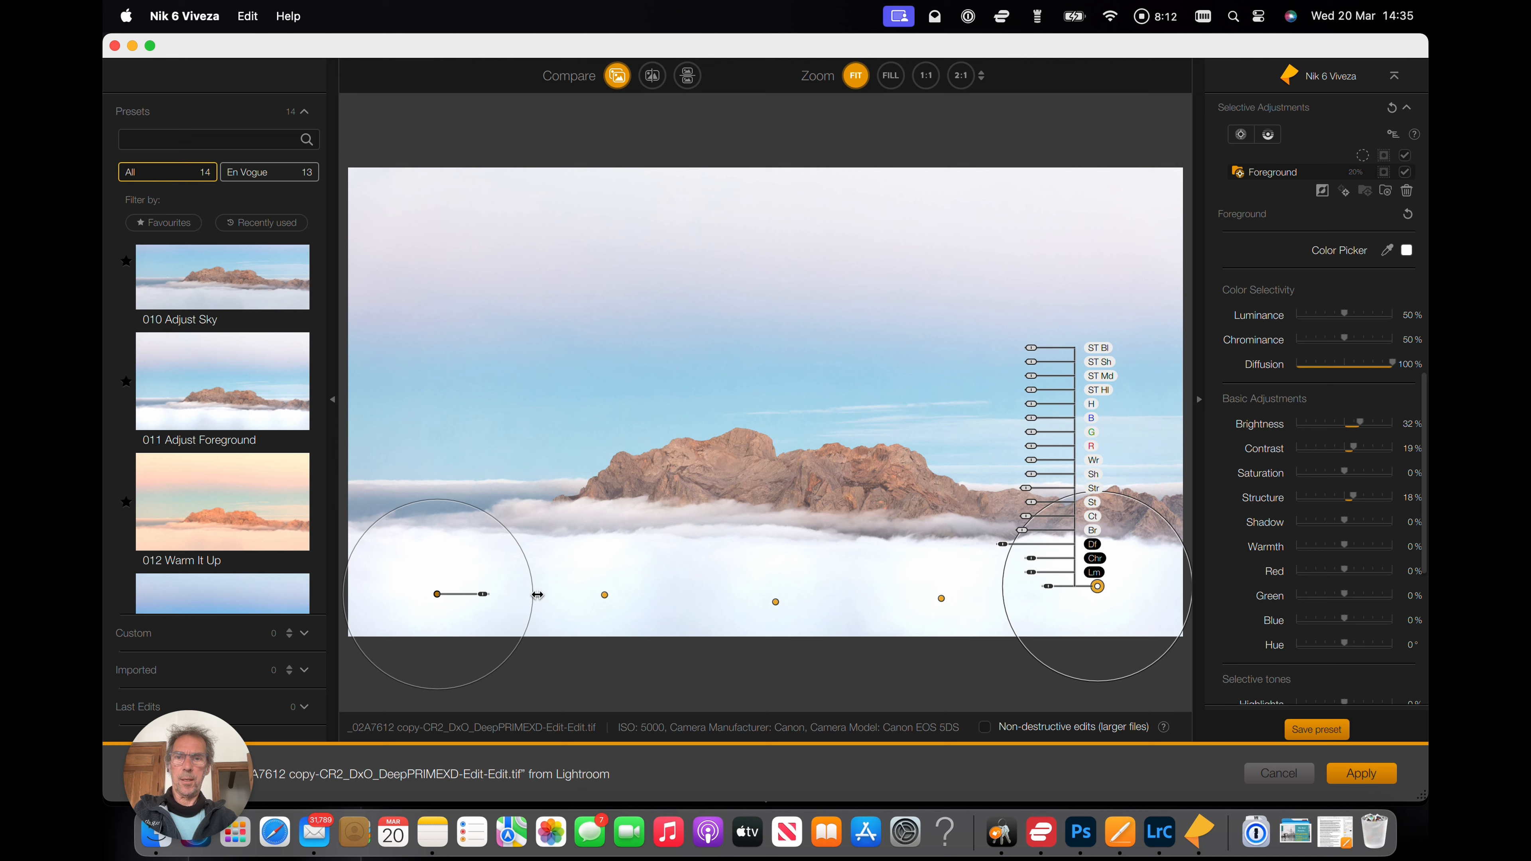
Enlarge the leftmost control point's radius and adjust the foreground control points' diffusion.
left_click_drag(534, 592, 550, 592)
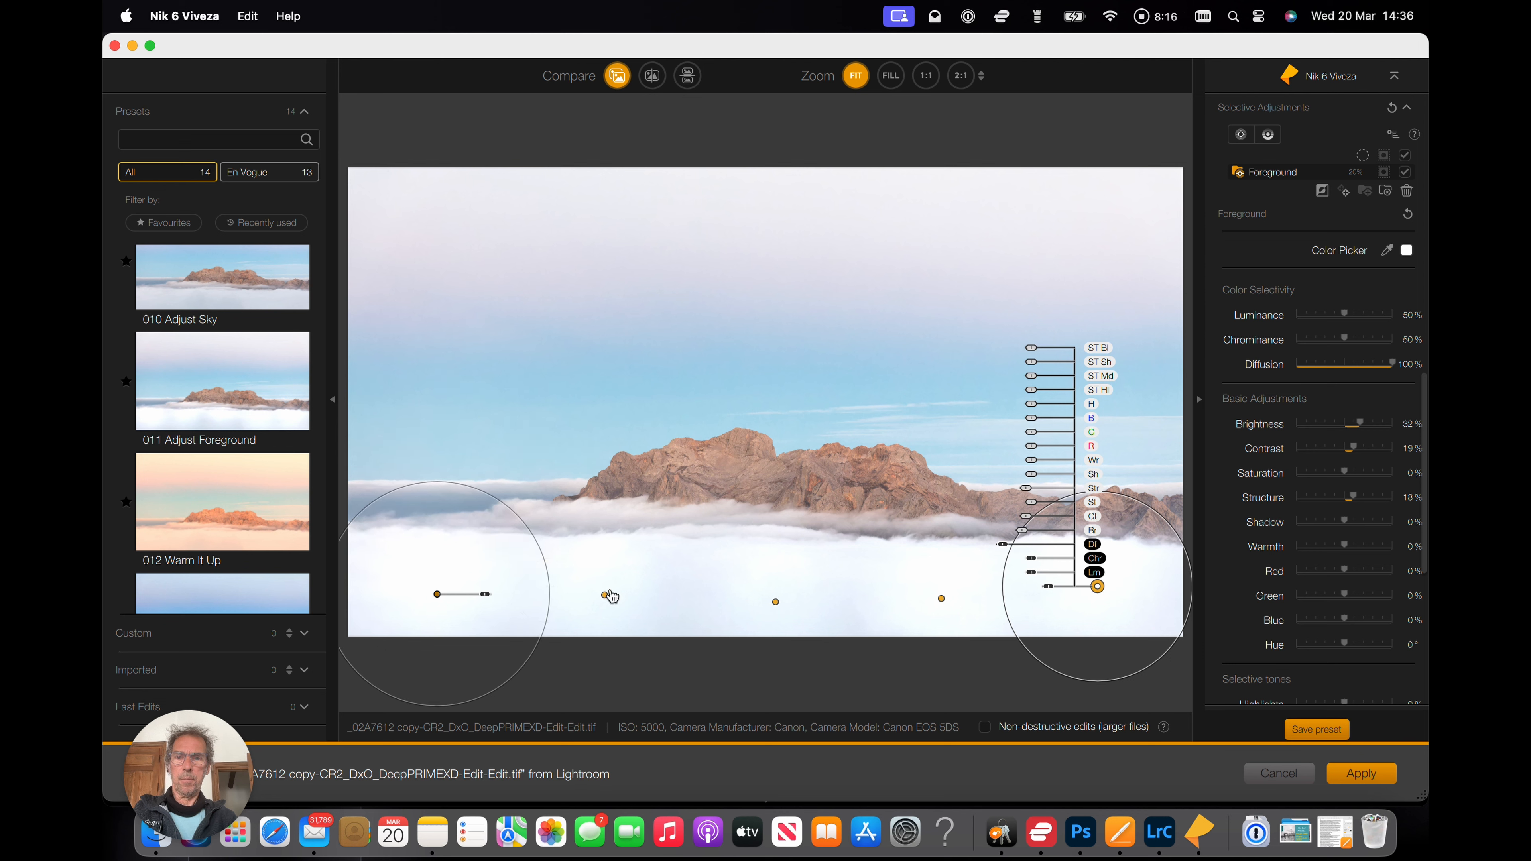
left_click(776, 602)
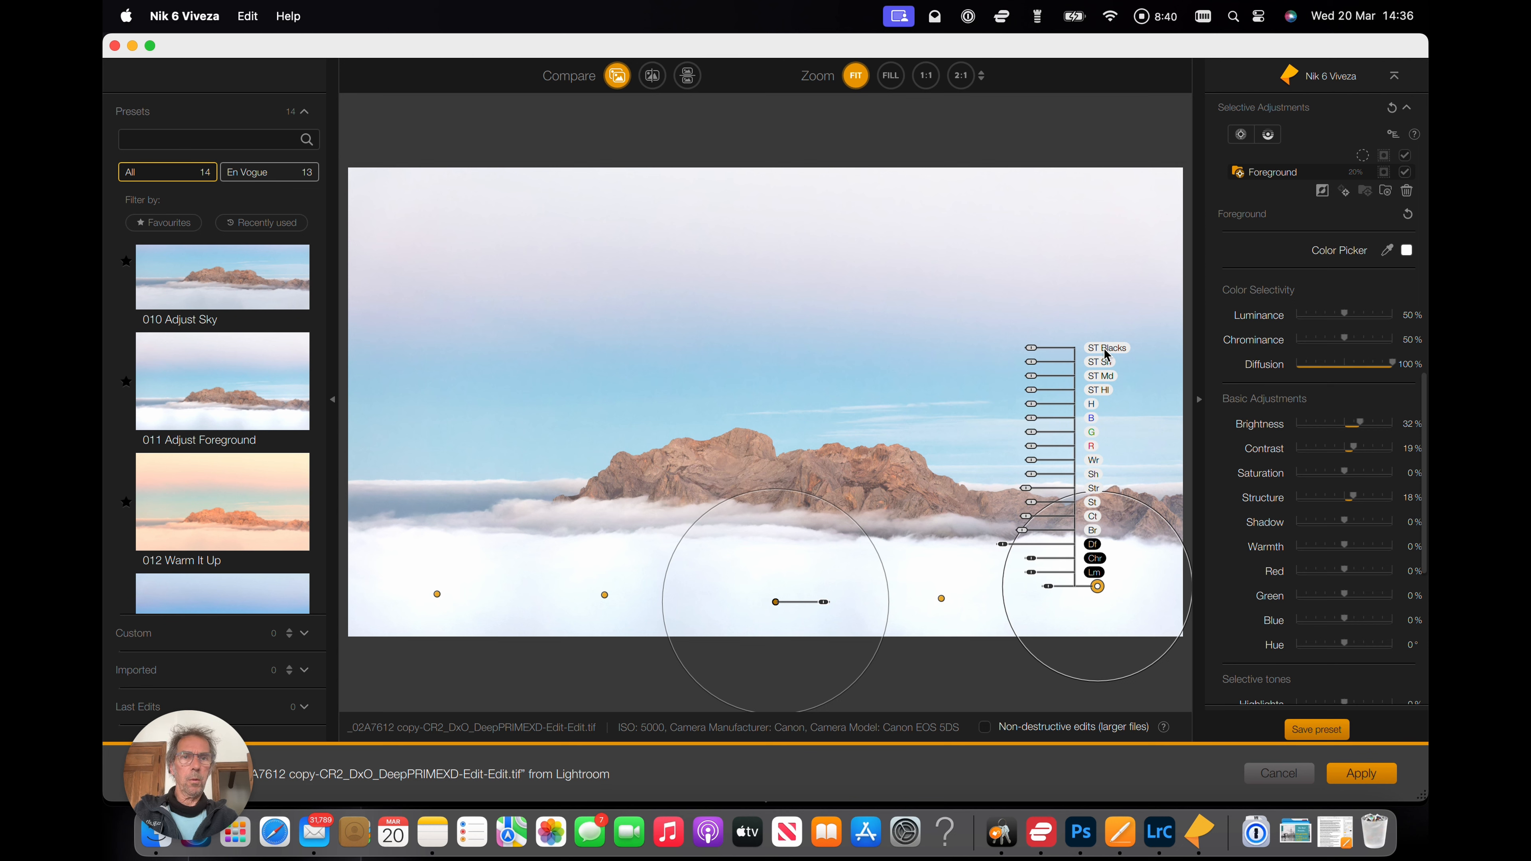
scroll(1293, 355, "up", 6)
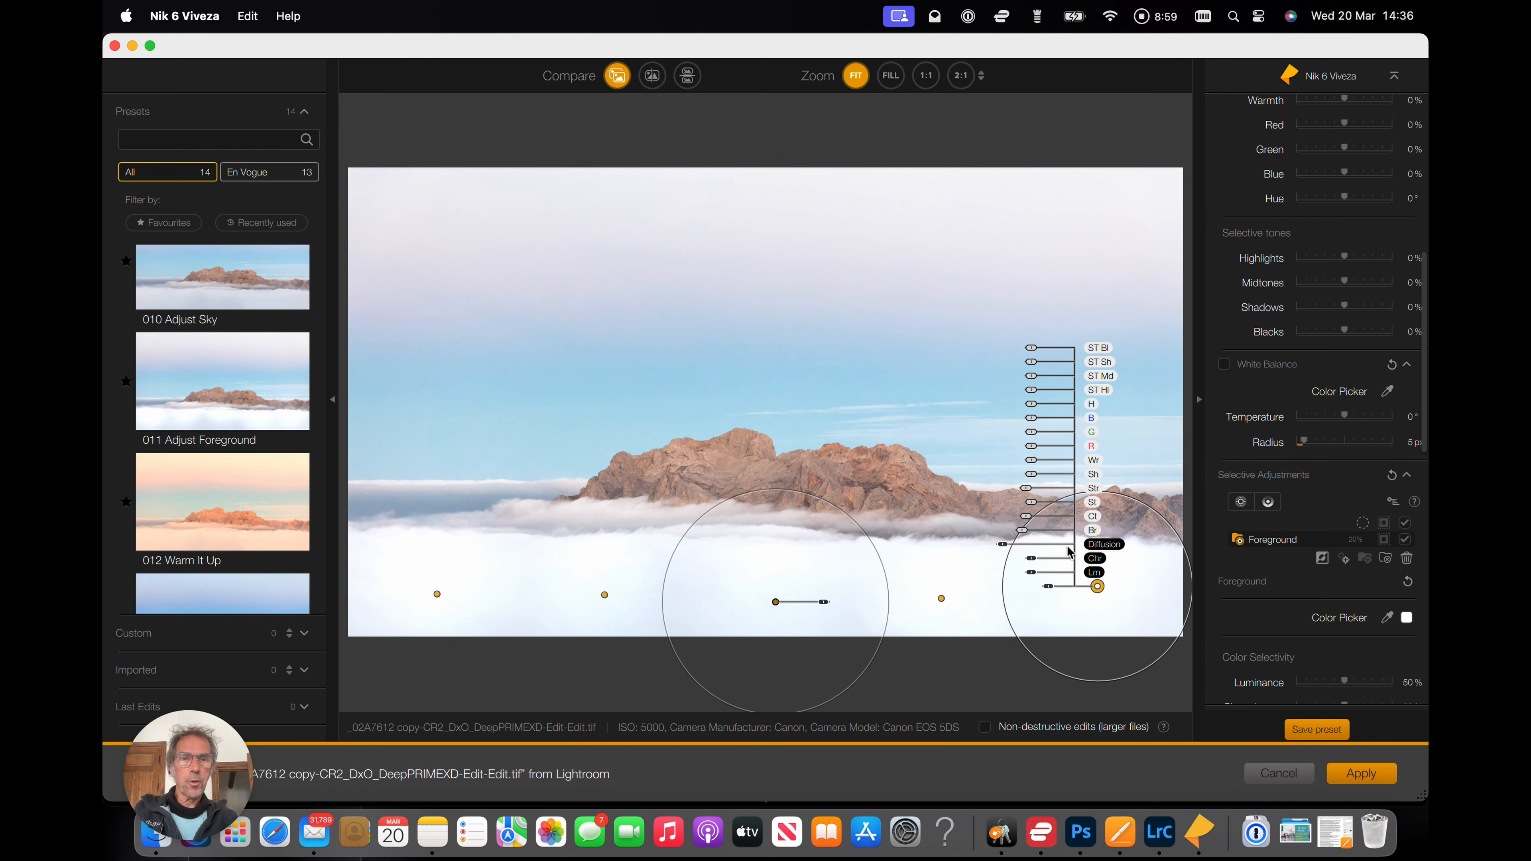
left_click_drag(1002, 544, 1052, 552)
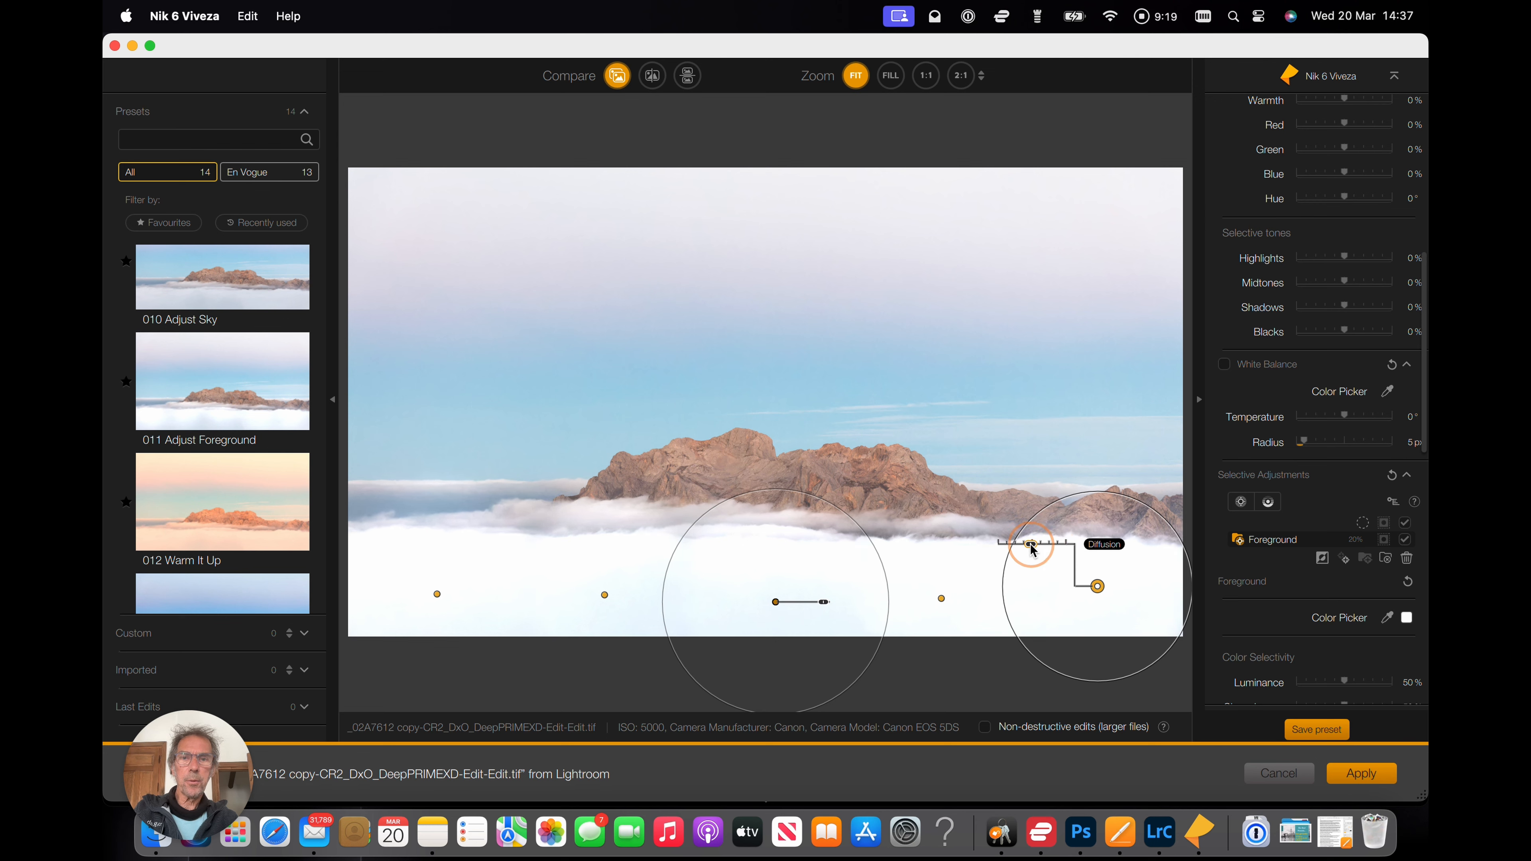
left_click_drag(1033, 548, 1033, 549)
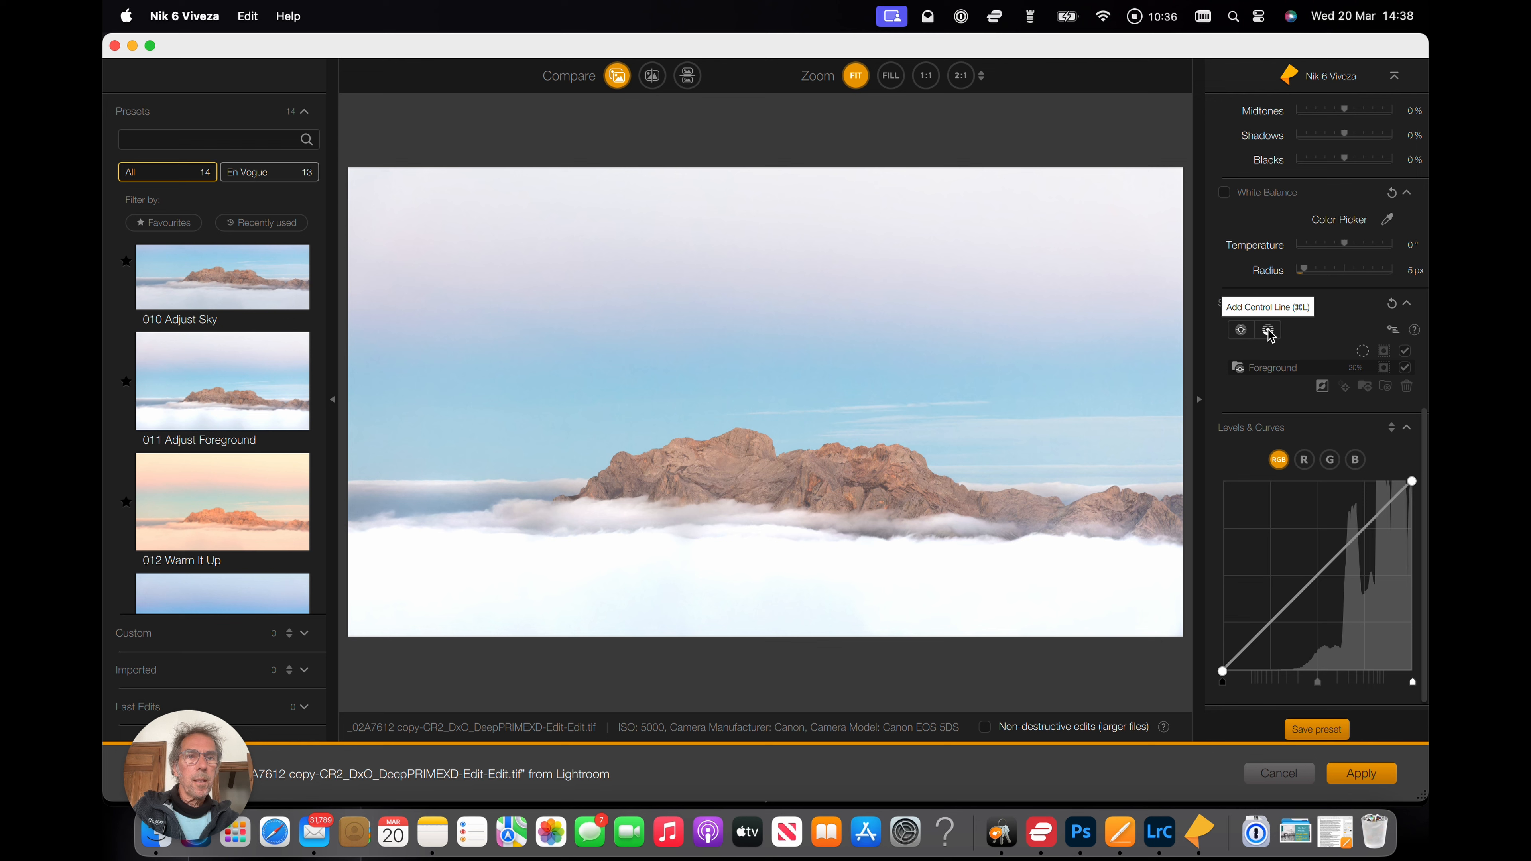
Add a control line dragged from the top of the sky downward and set its luminance selectivity to 54%.
left_click(1269, 331)
left_click_drag(780, 168, 775, 479)
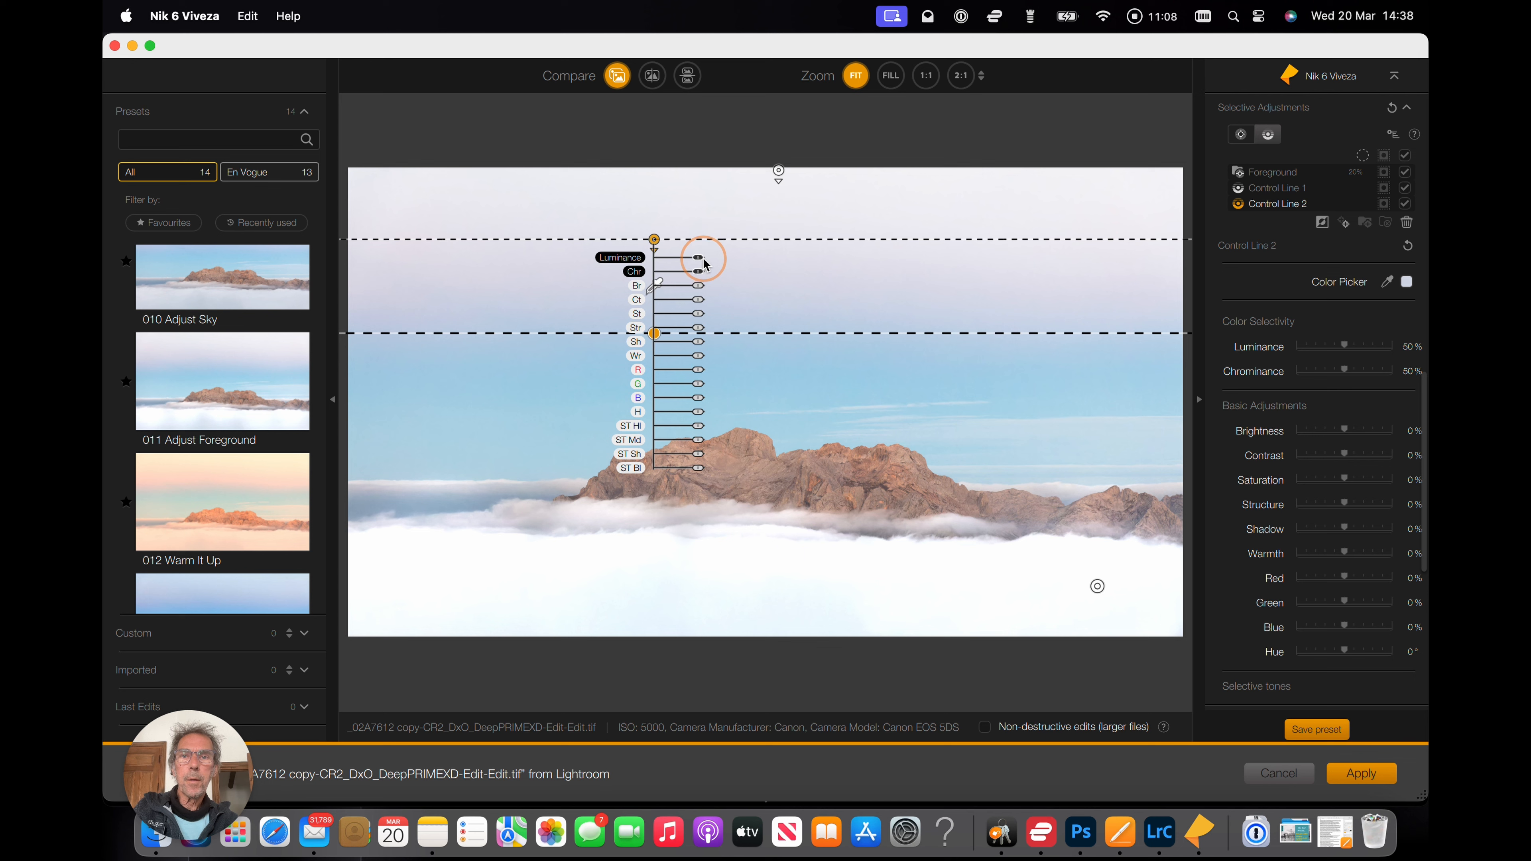
left_click_drag(697, 263, 704, 263)
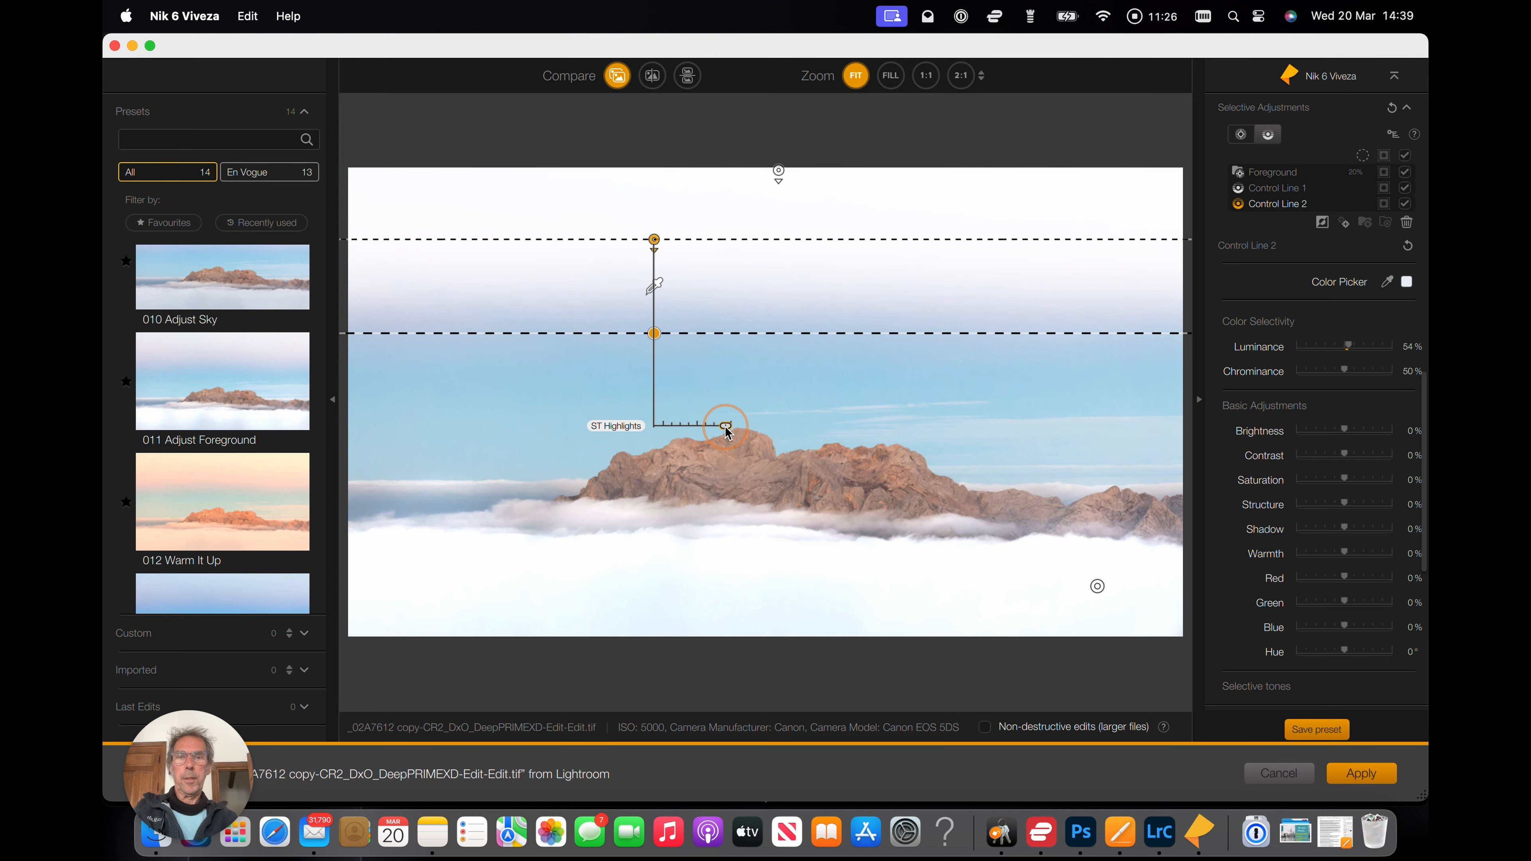
left_click_drag(726, 425, 727, 428)
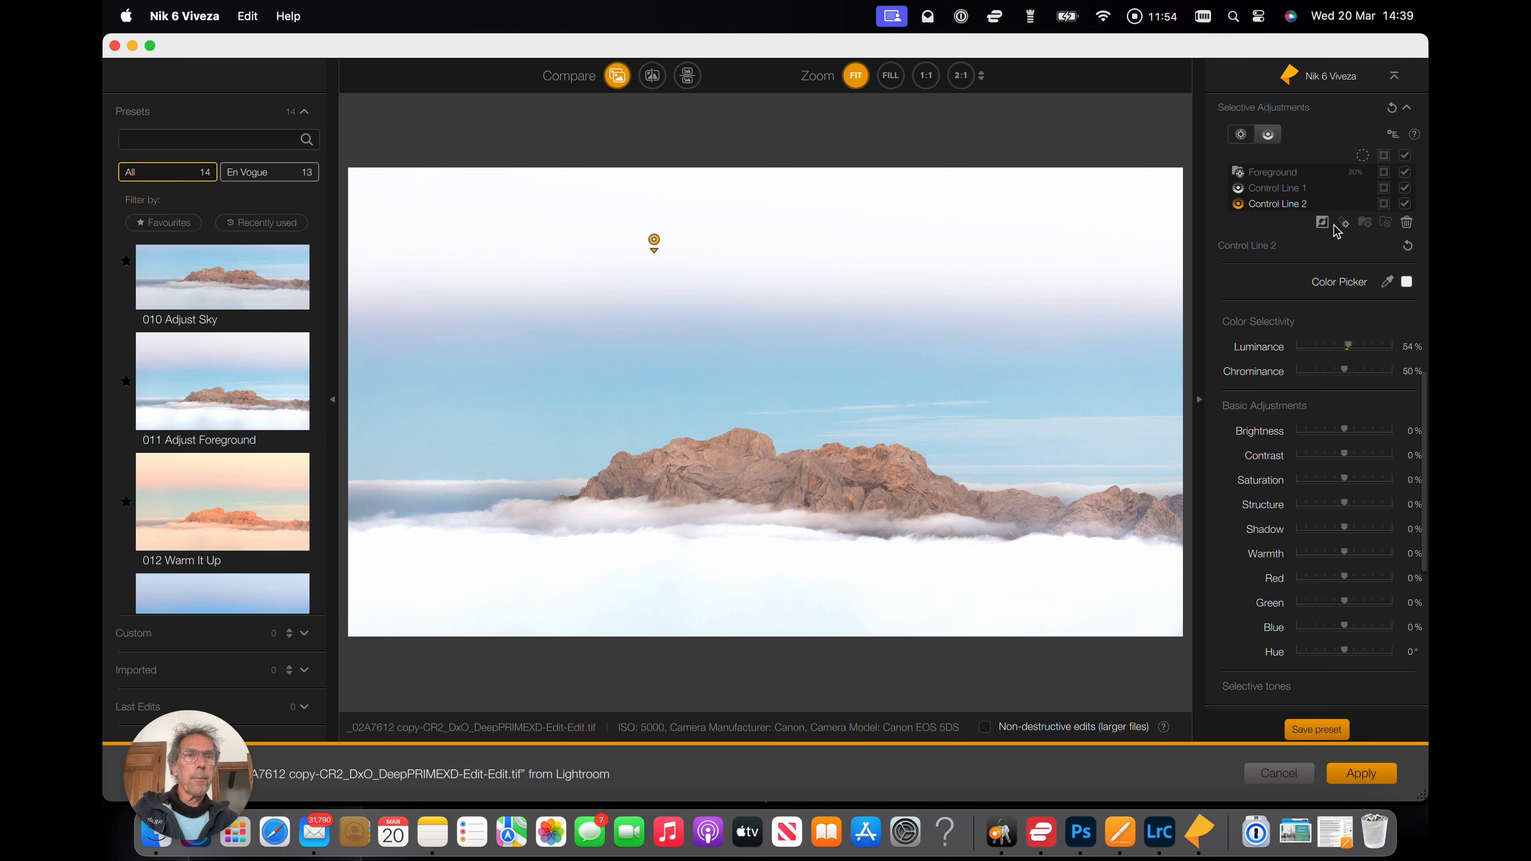
scroll(1345, 230, "up", 3)
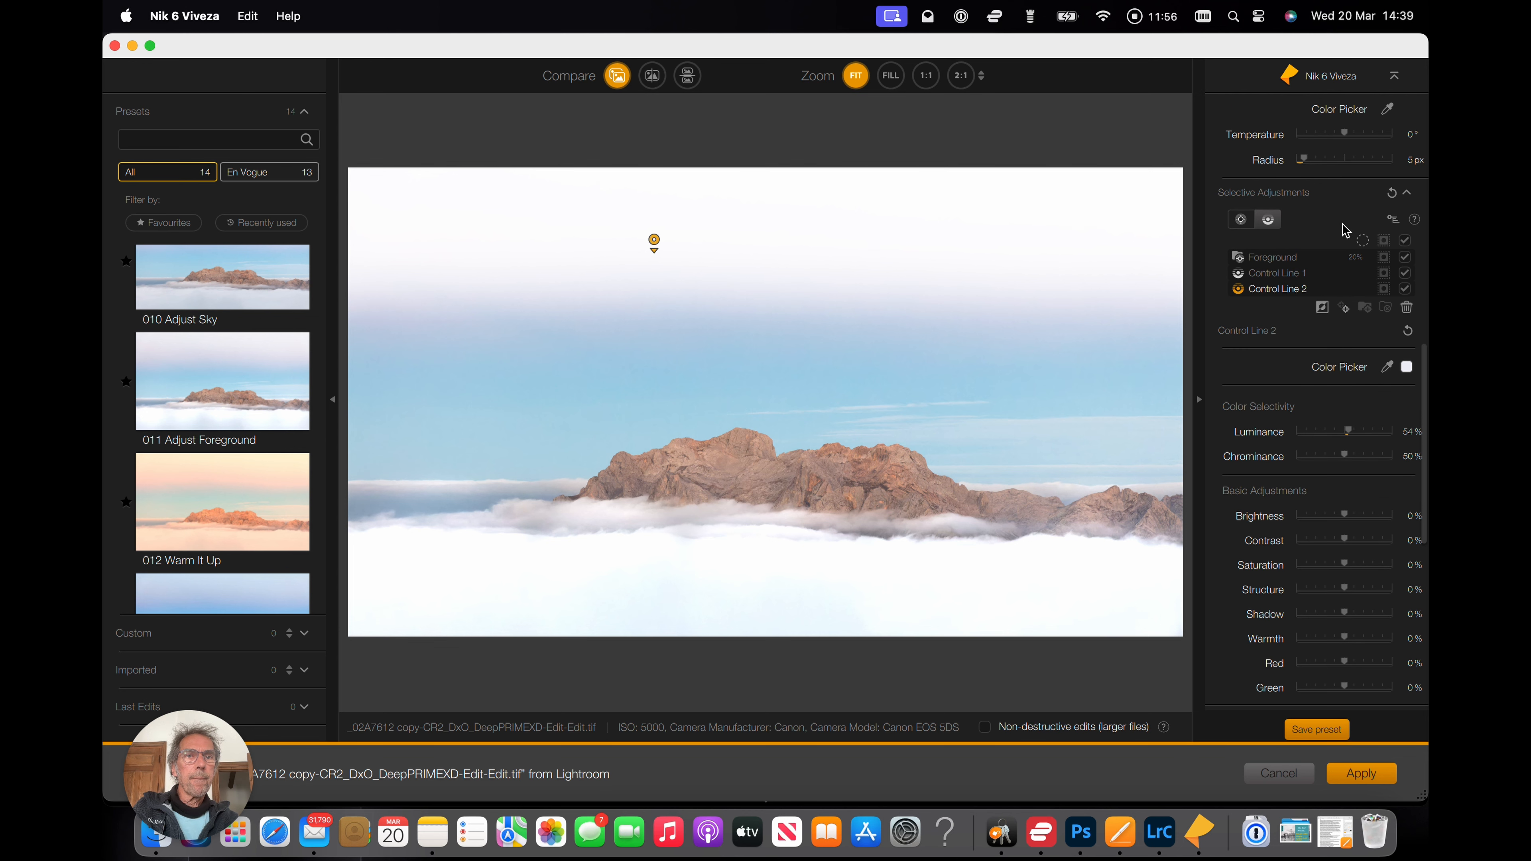
Add four control points along the mountain rocks, from the left peak to the right ridge.
left_click(1244, 224)
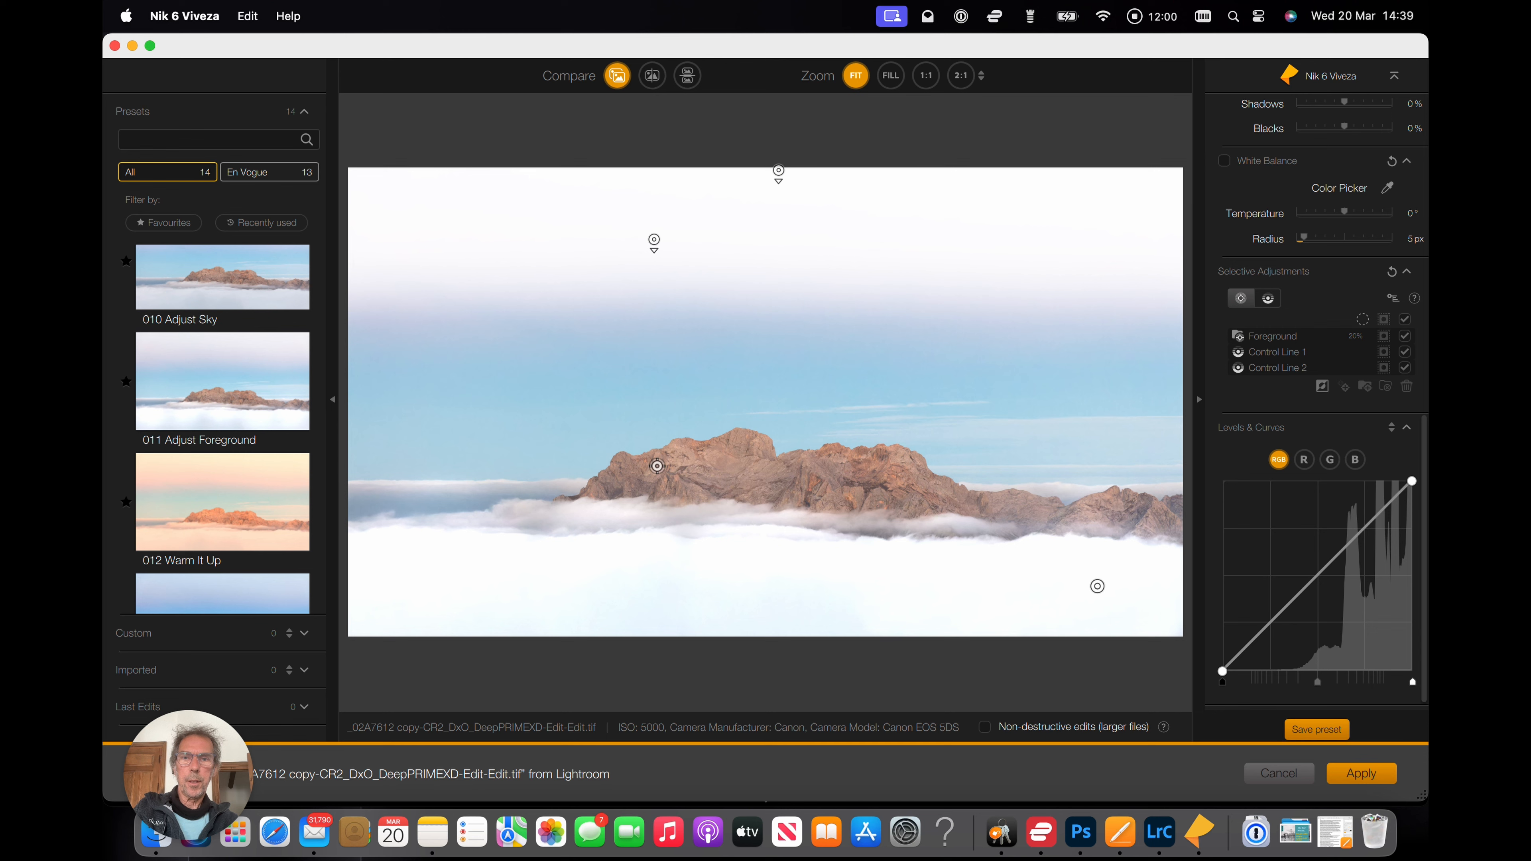
left_click(657, 465)
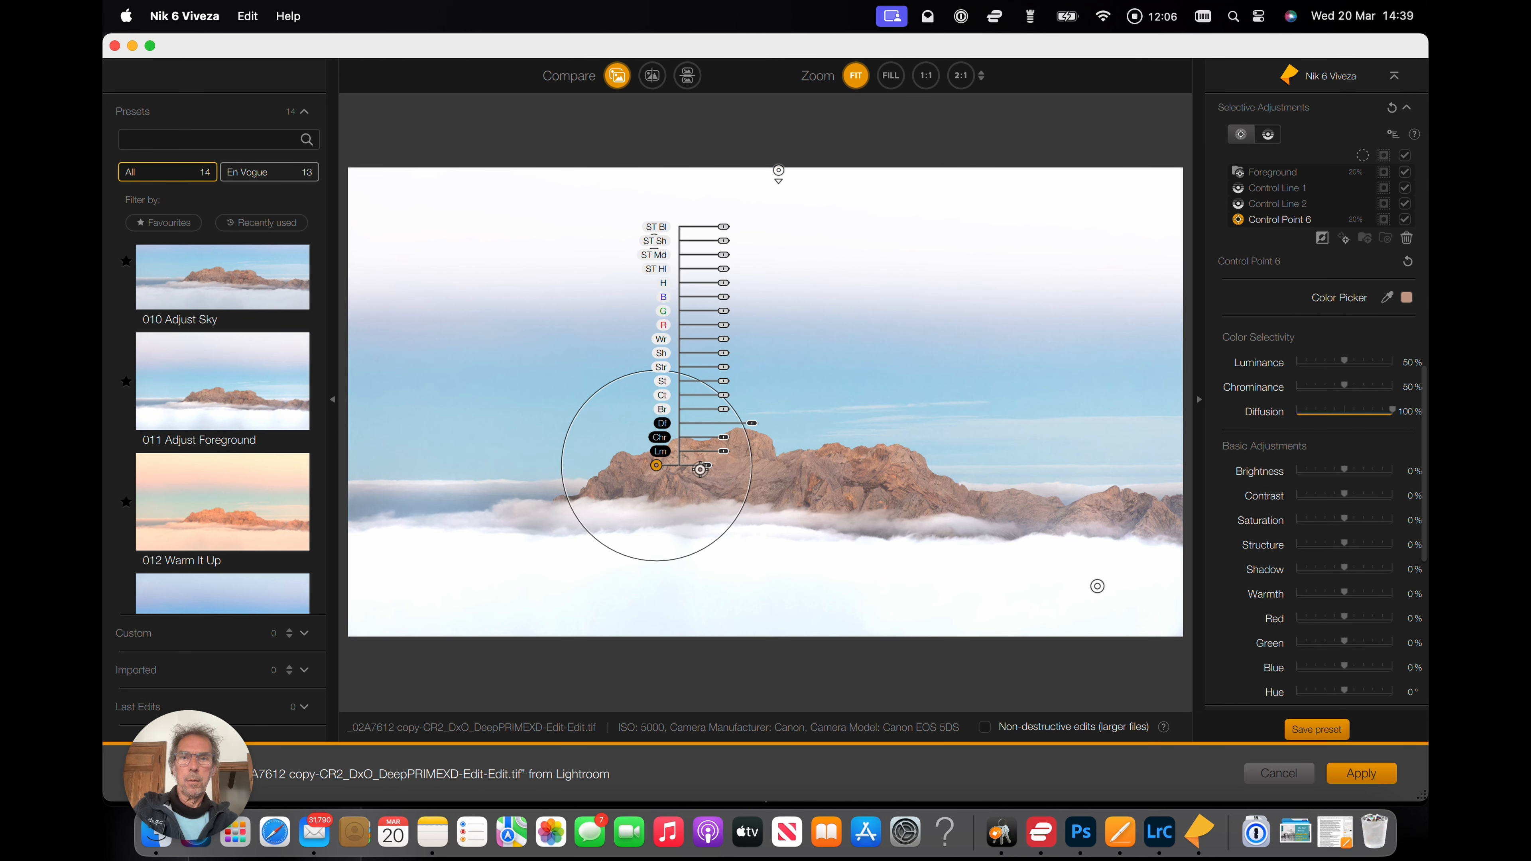
left_click(802, 468)
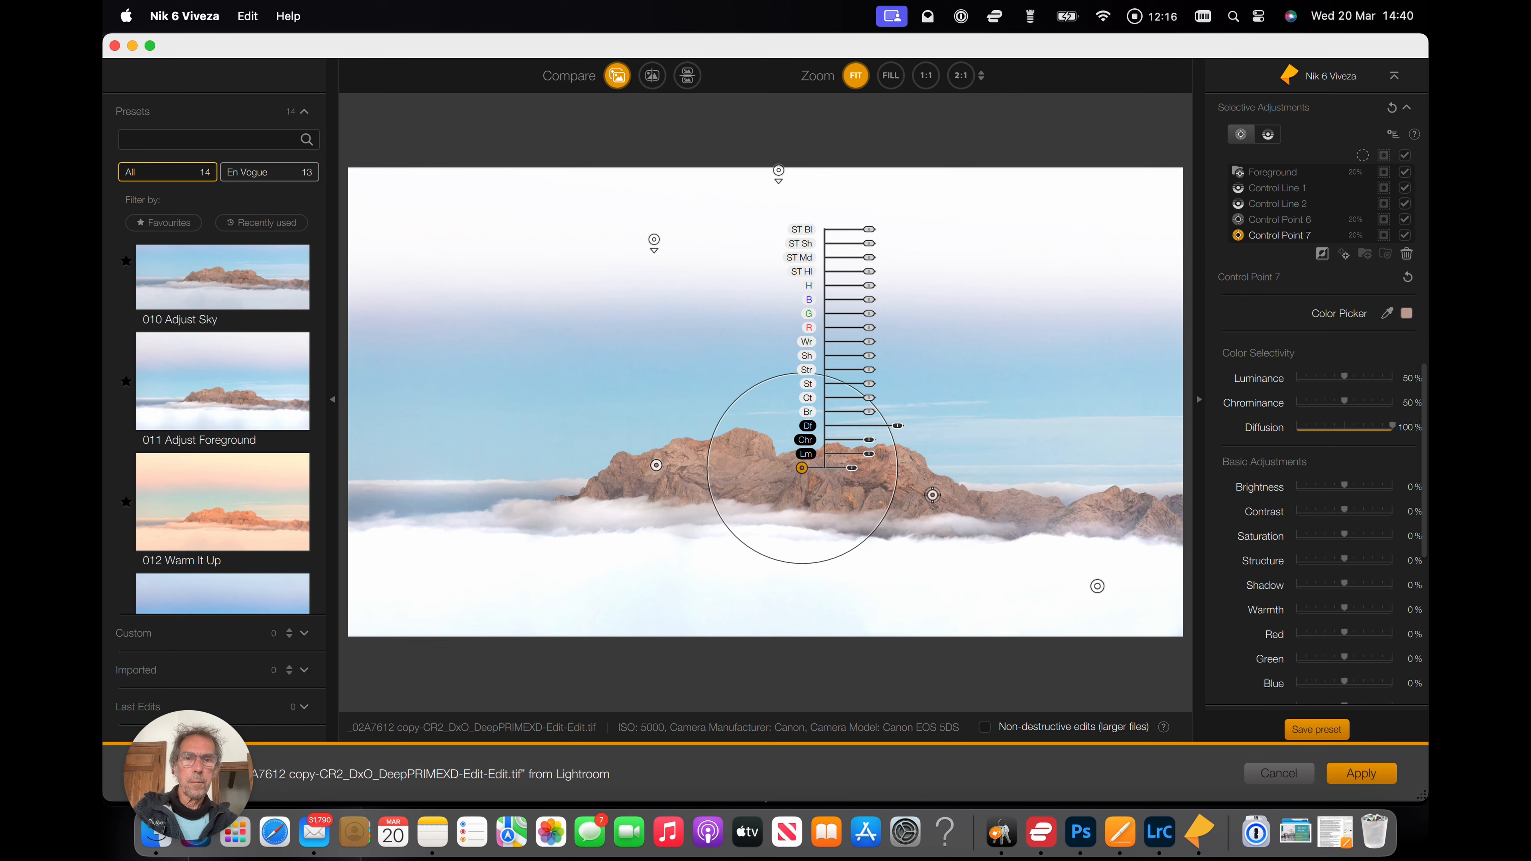
left_click(950, 496)
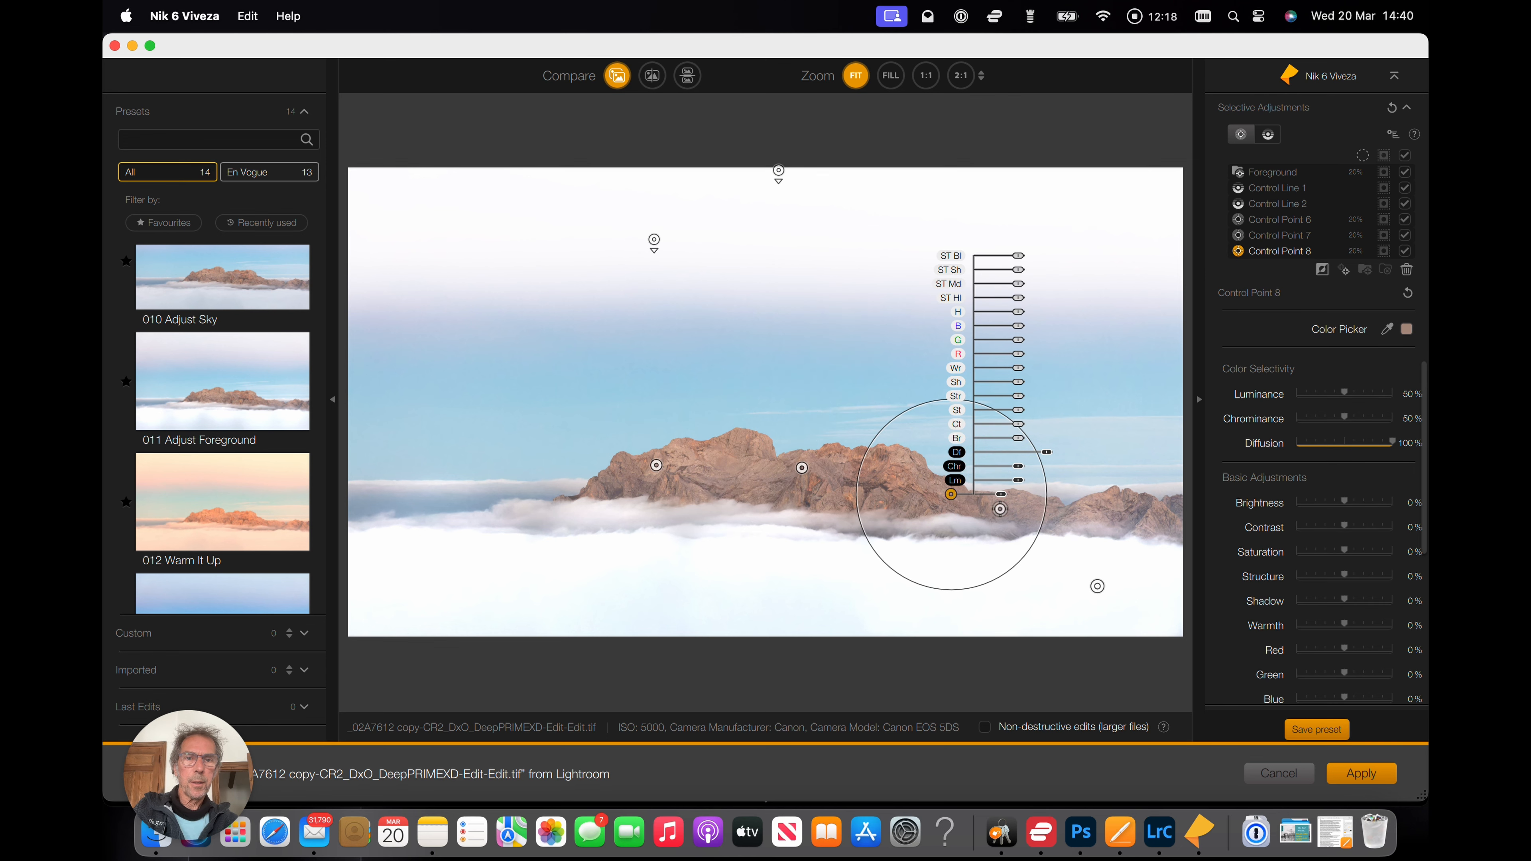
left_click(1082, 513)
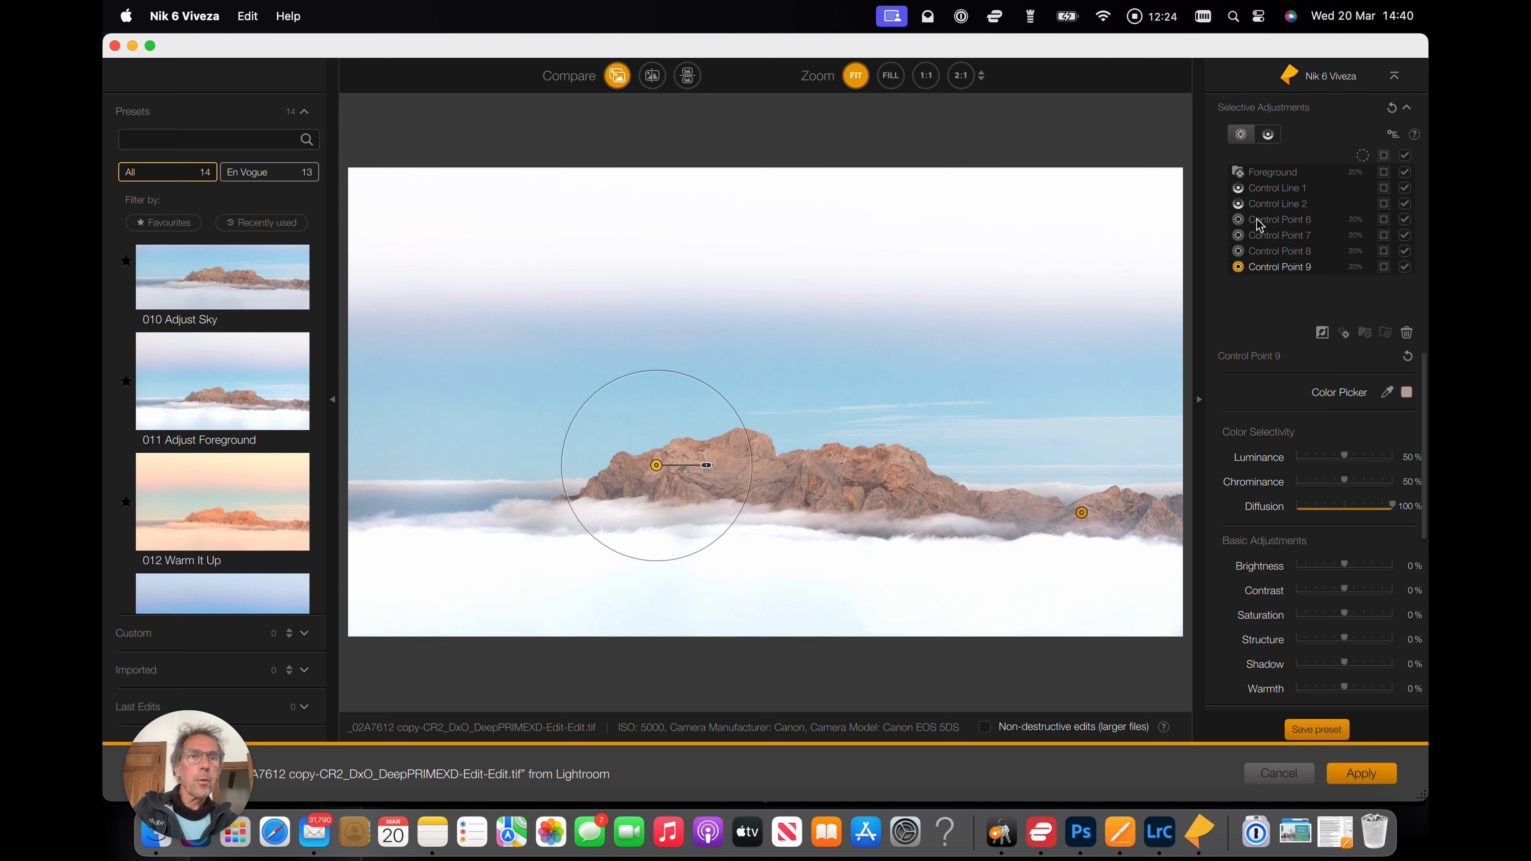
Select the four new mountain control points and group them together.
left_click(1269, 222)
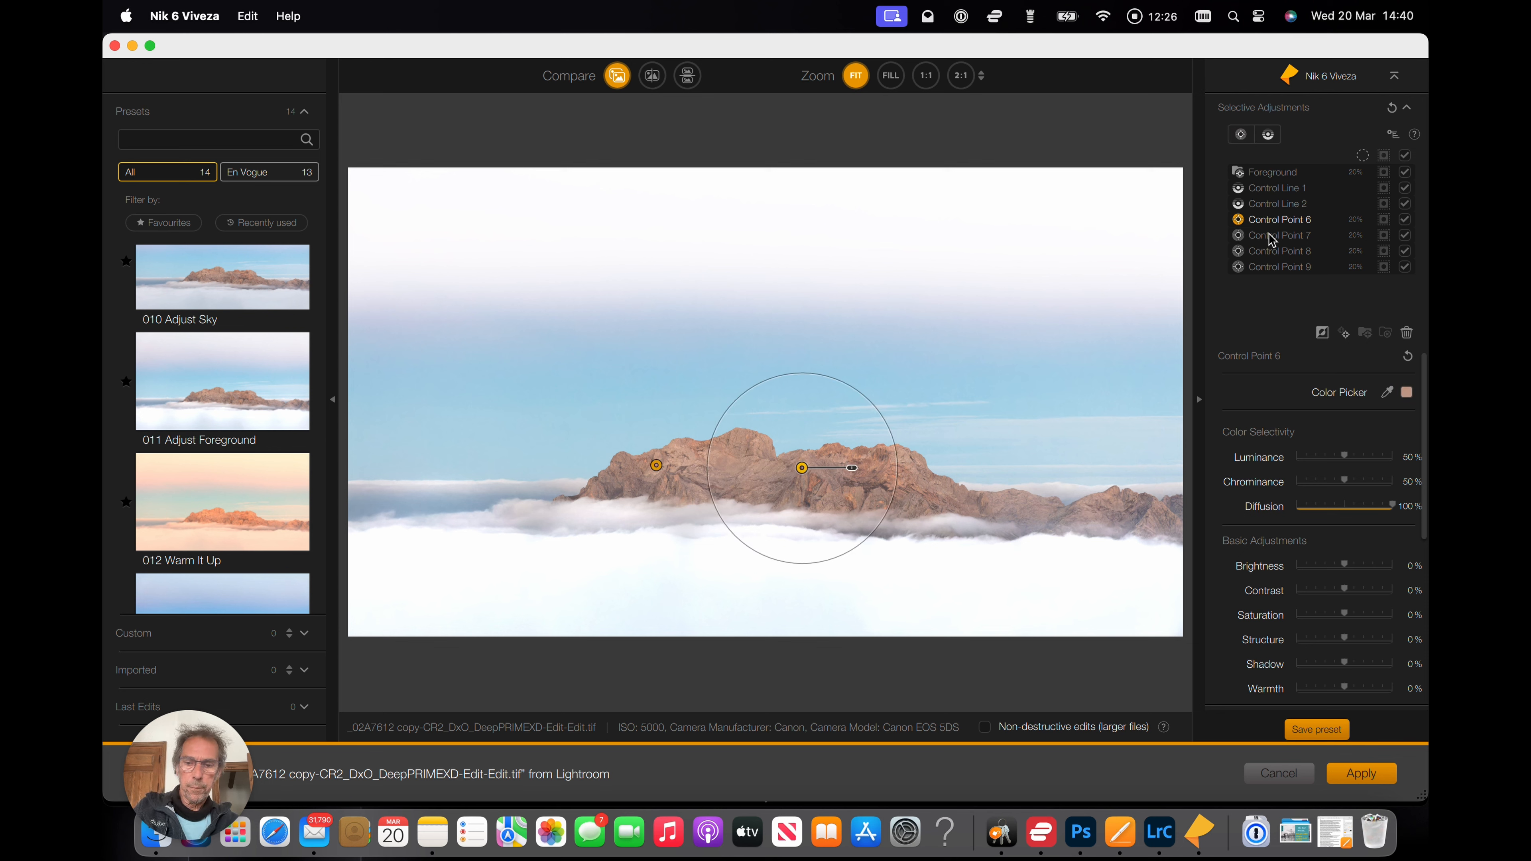
left_click(1267, 252, "shift")
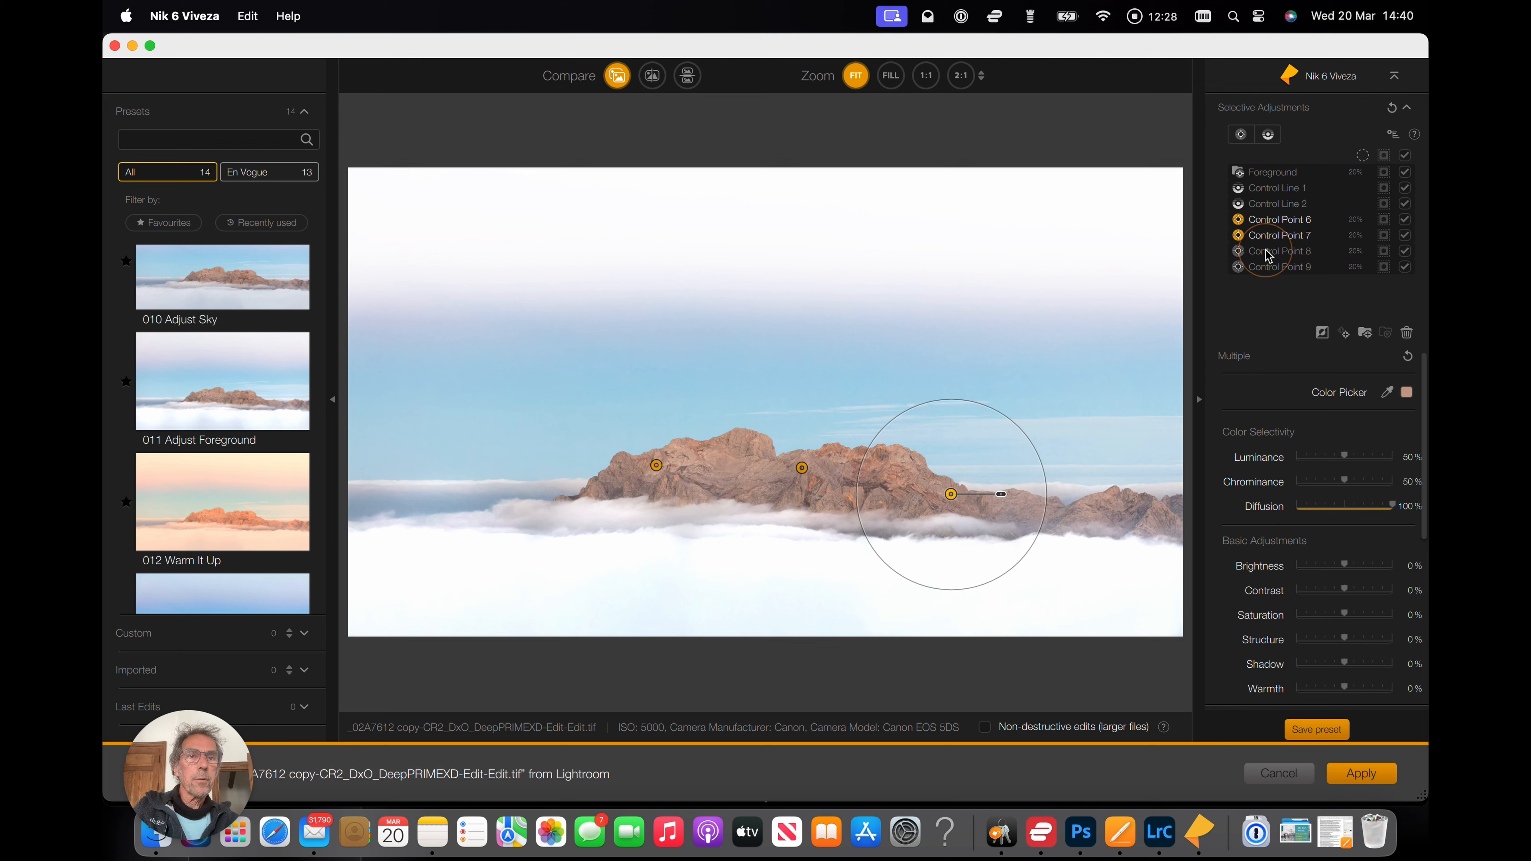
left_click(1266, 268, "shift")
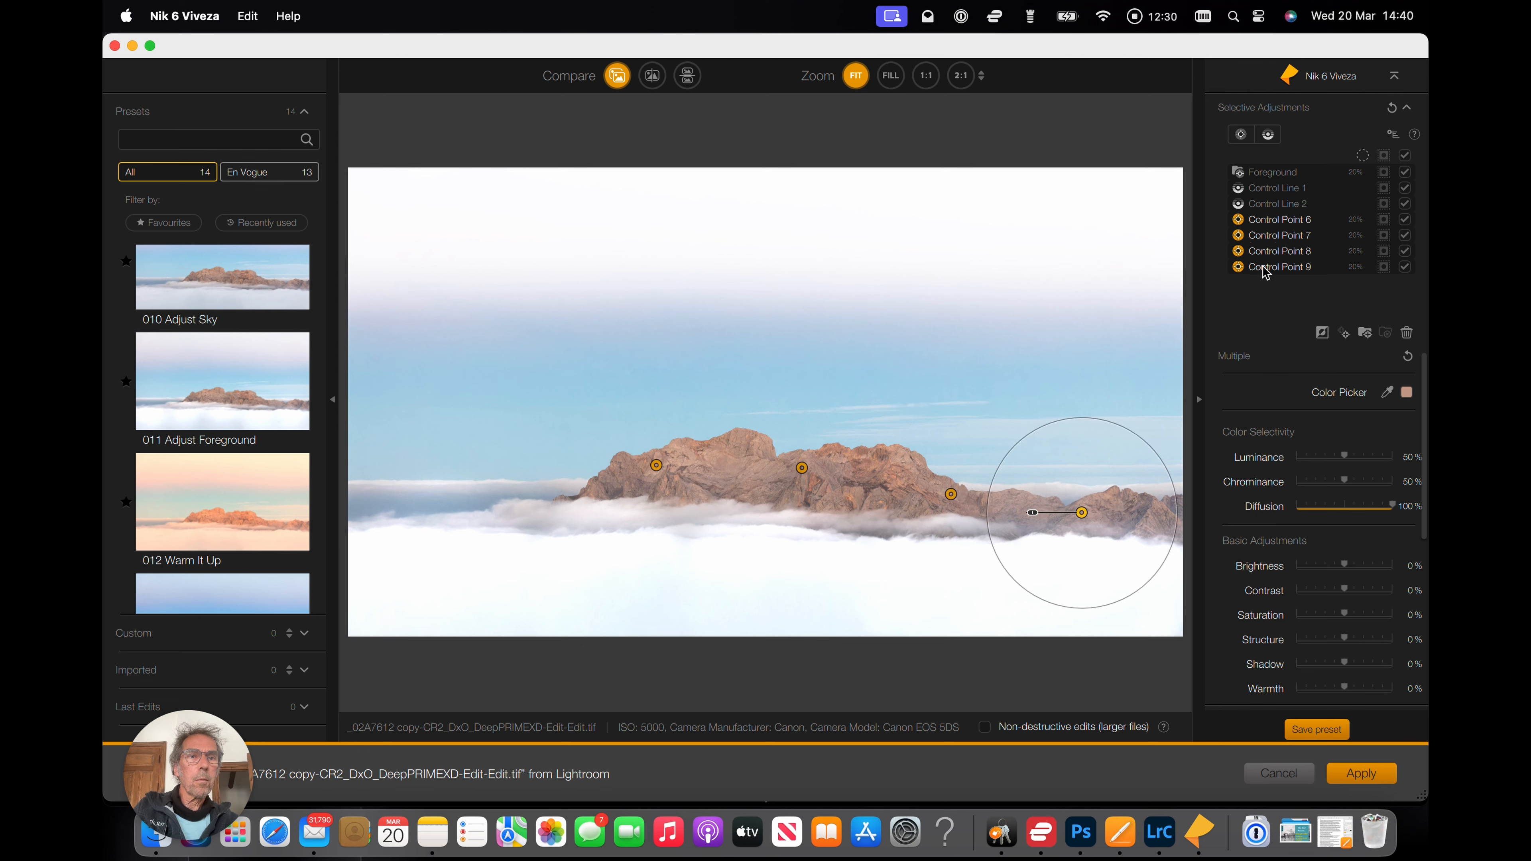
left_click(1367, 335)
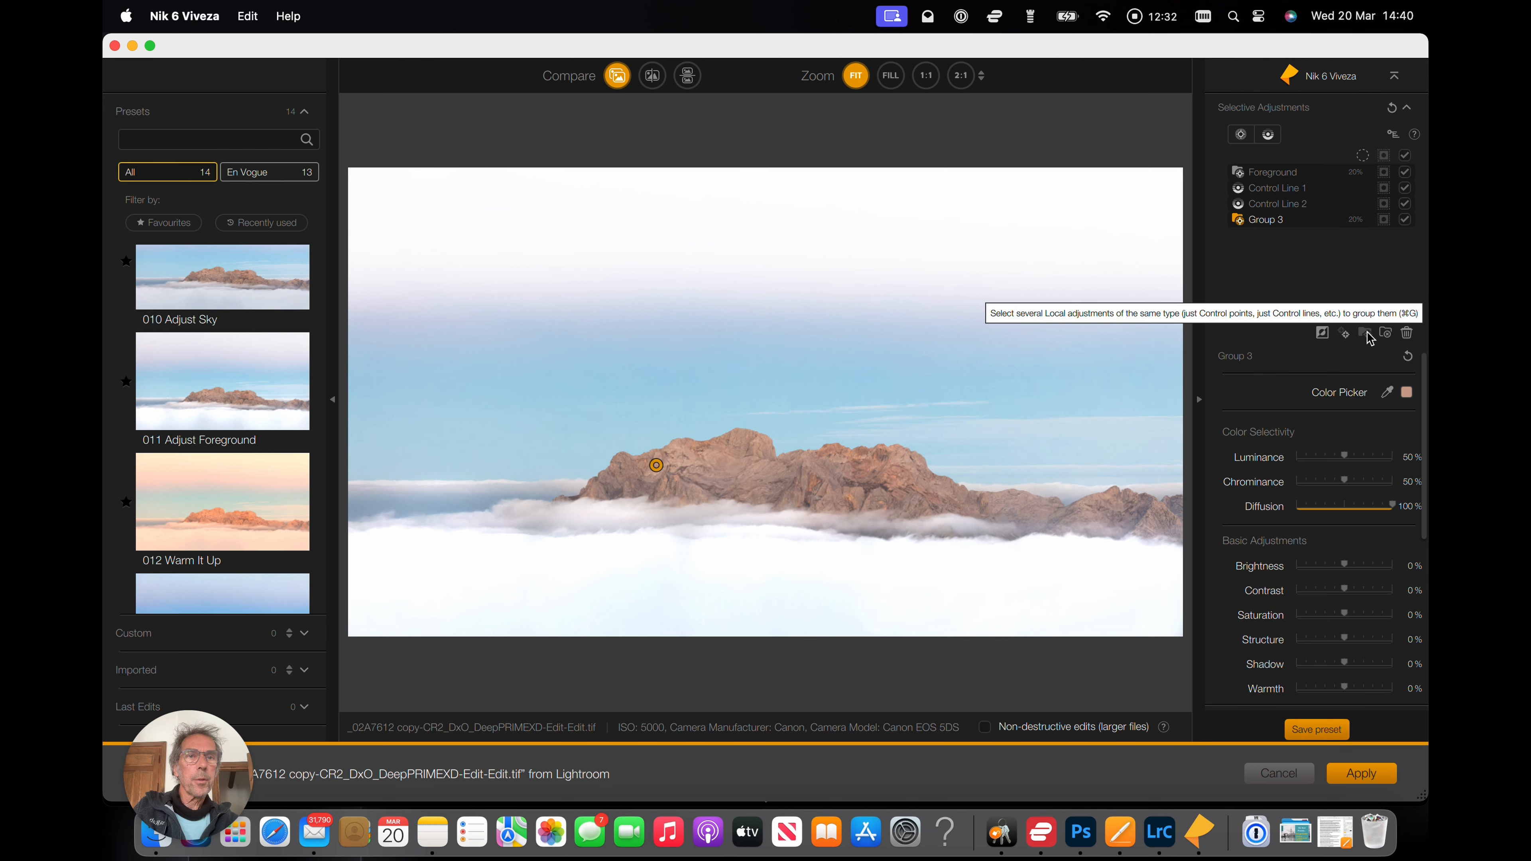
Rename the new control point group as Rocks.
left_click(1268, 225)
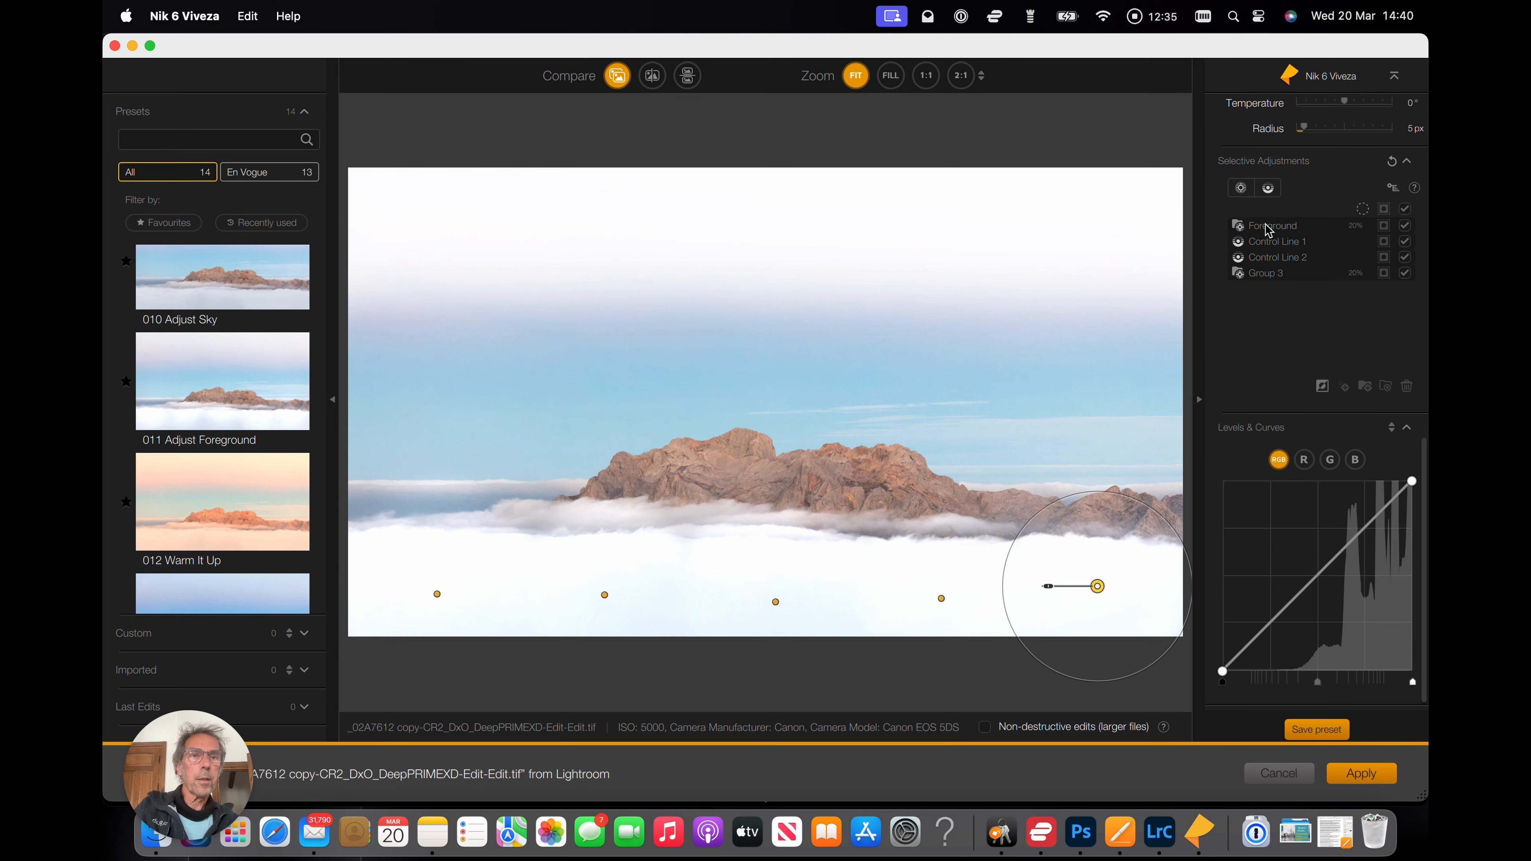
double_click(1272, 273)
type("Ro")
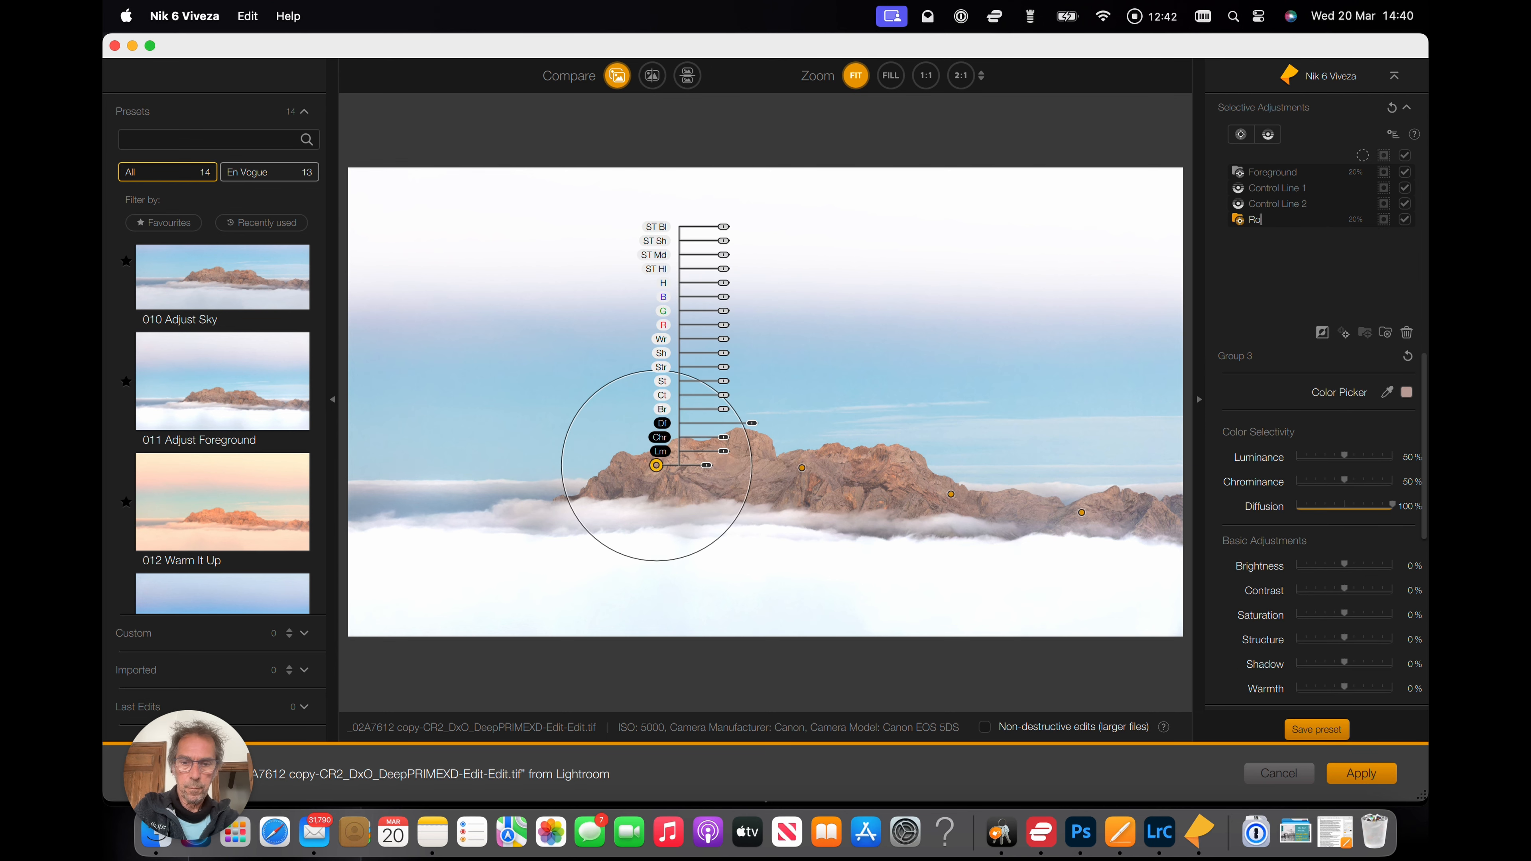
type("cks")
key("Return")
Adjust the Rocks group's shadows tonality slider and set its warmth to about 6%.
mouse_move(896, 272)
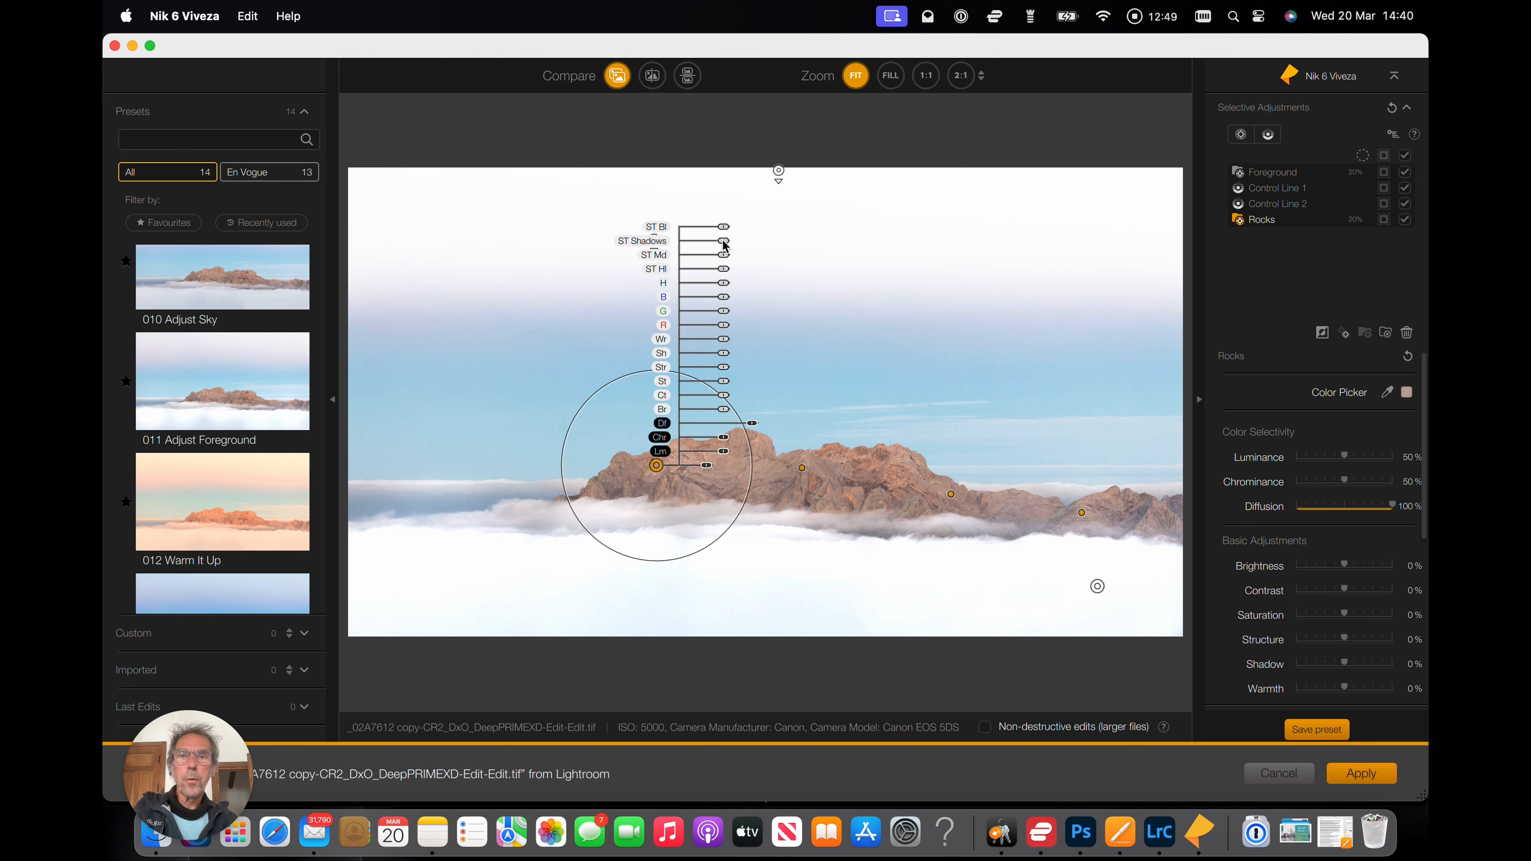
left_click_drag(720, 244, 734, 274)
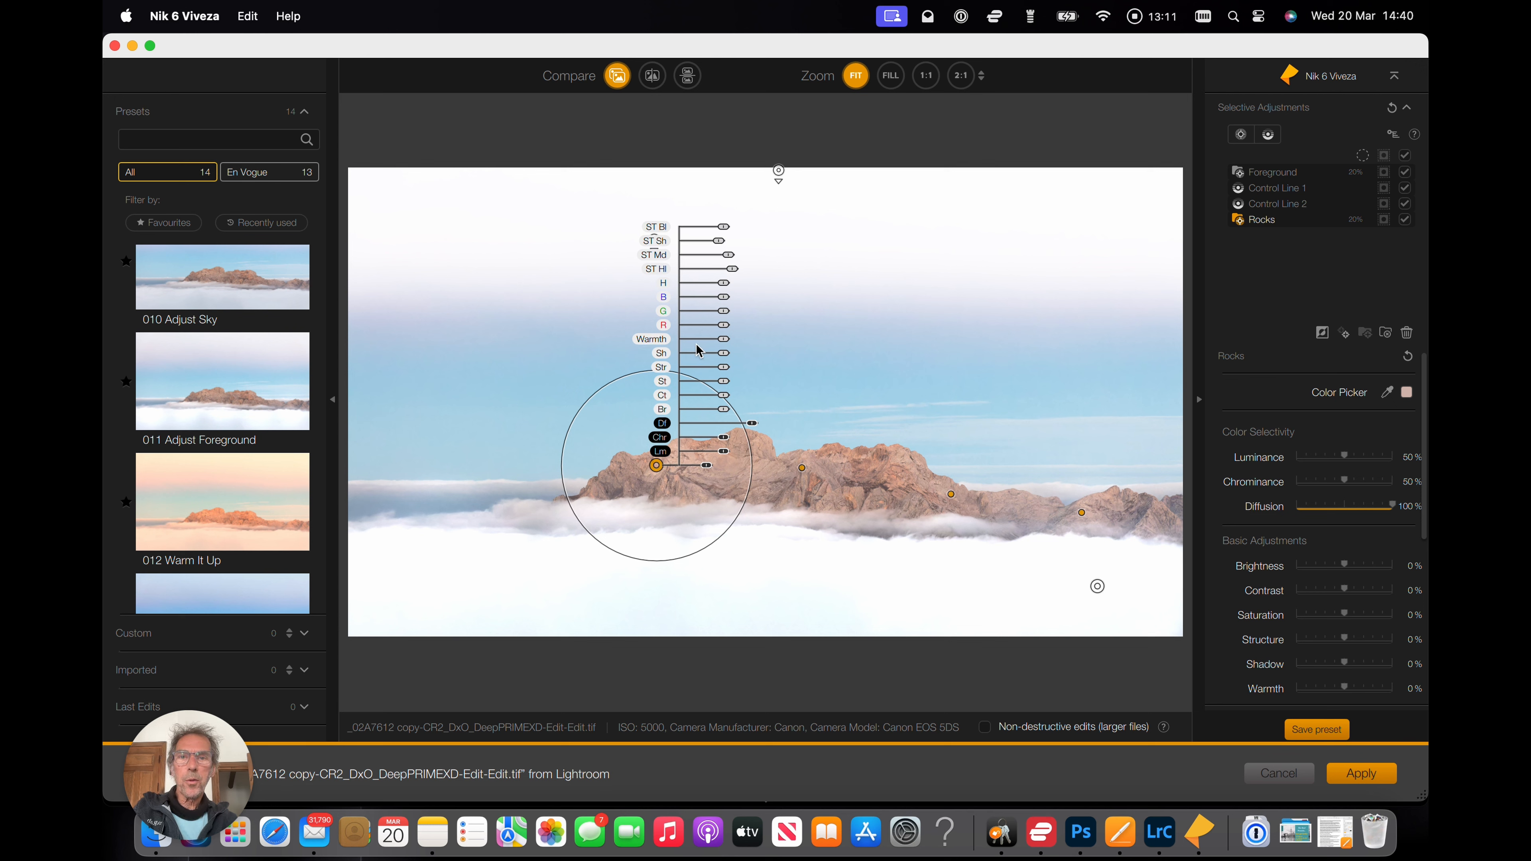
left_click_drag(725, 343, 726, 346)
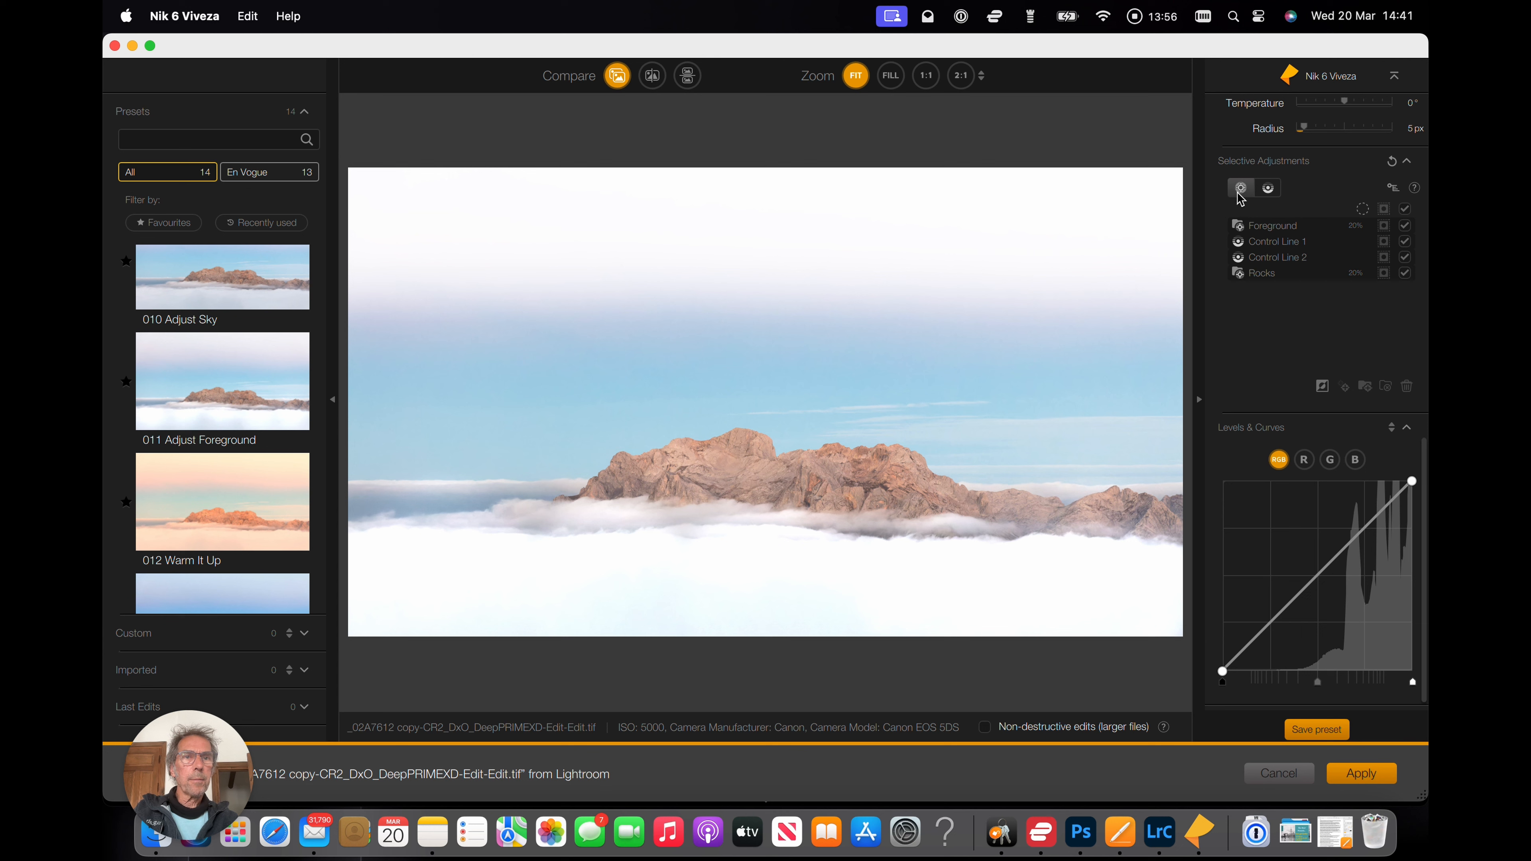
Add a control point on the clouds at the image's left edge and enlarge its radius.
left_click(1241, 189)
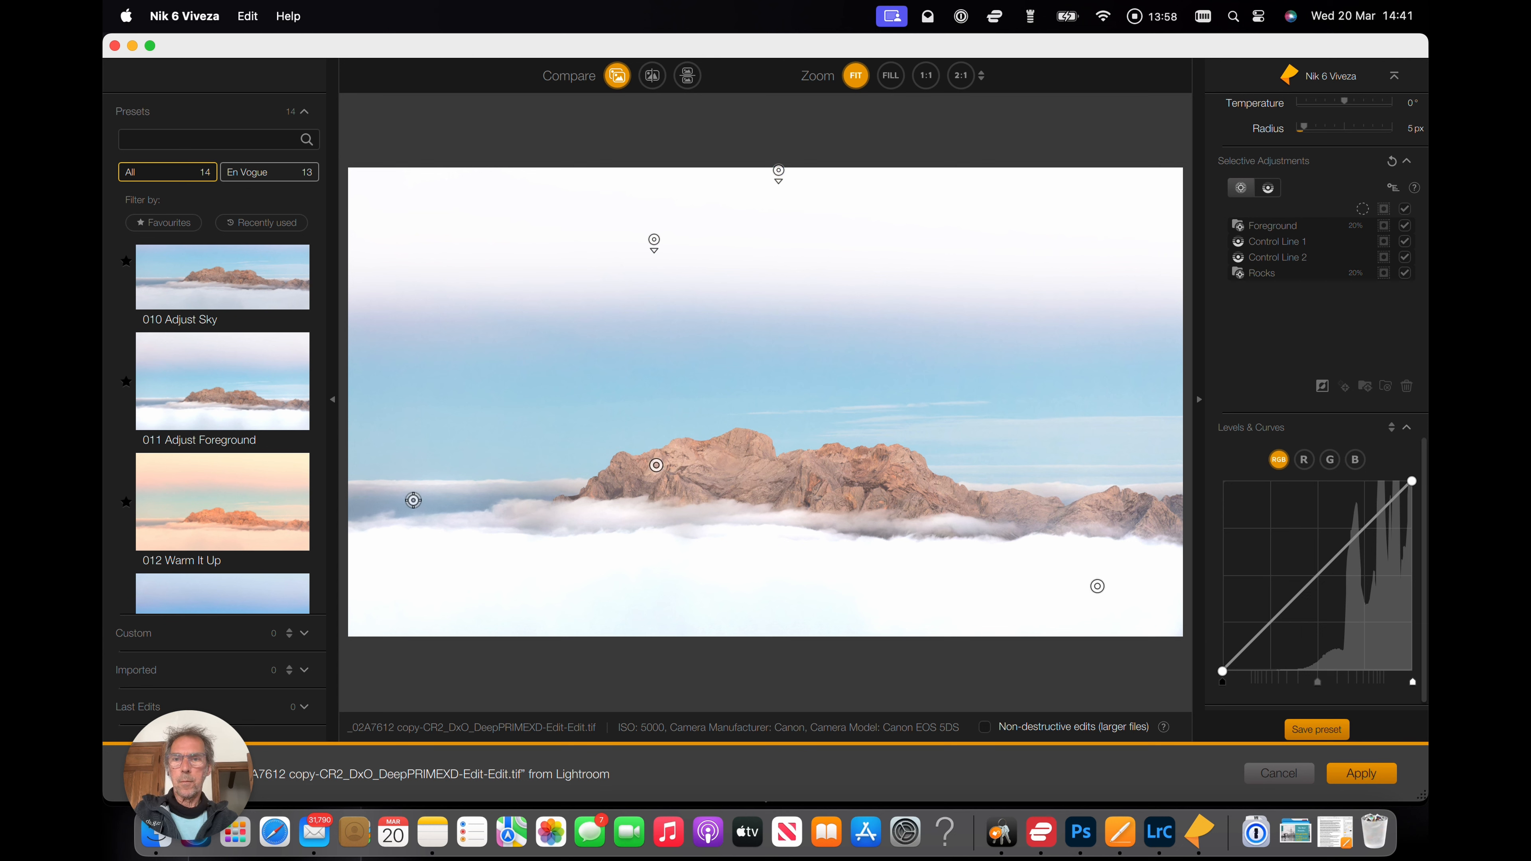
left_click(413, 500)
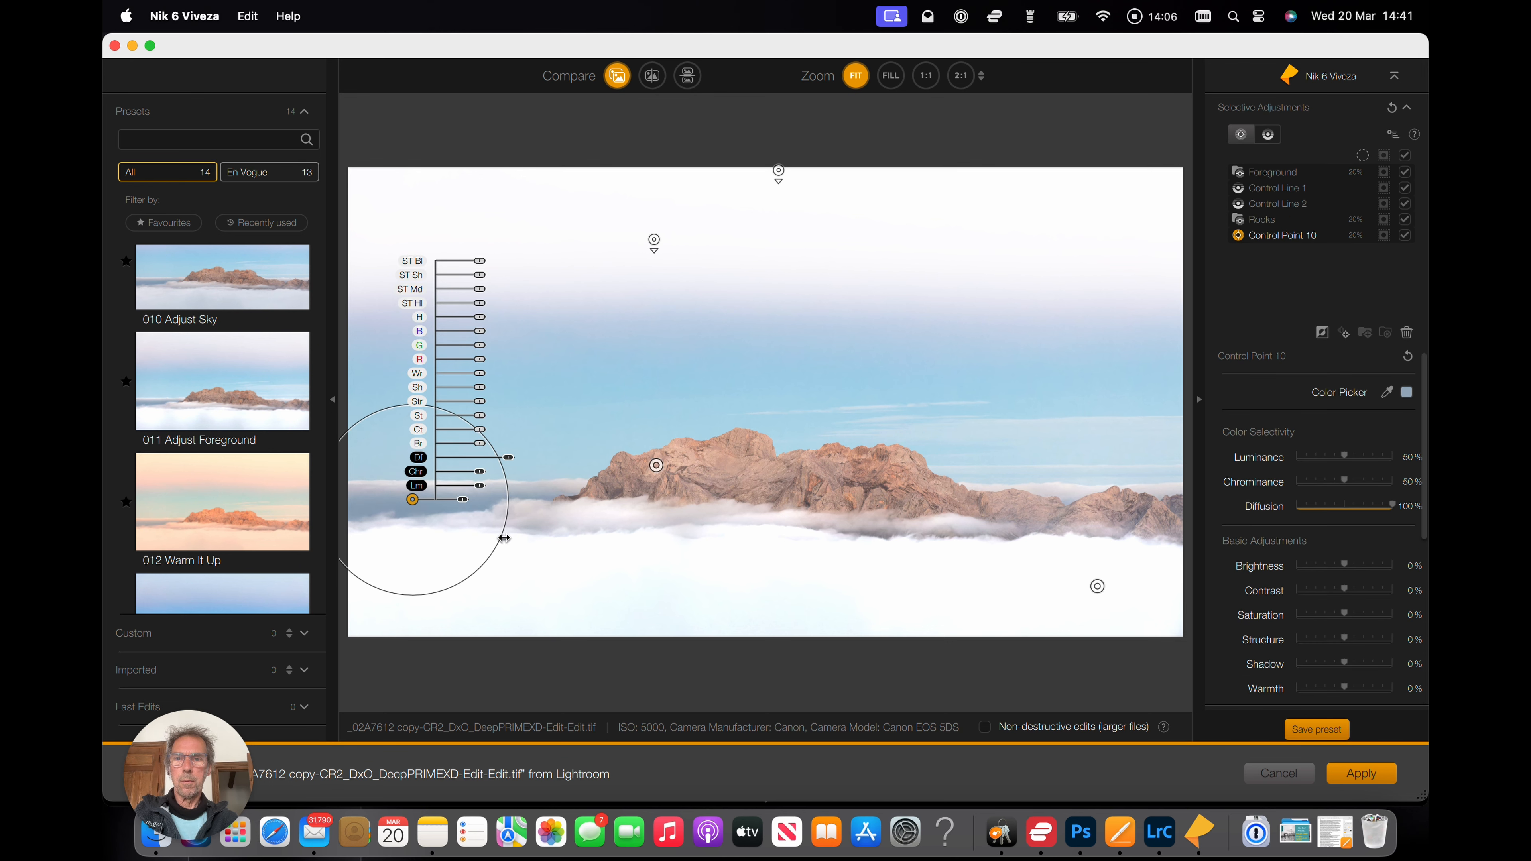
left_click_drag(501, 530, 590, 510)
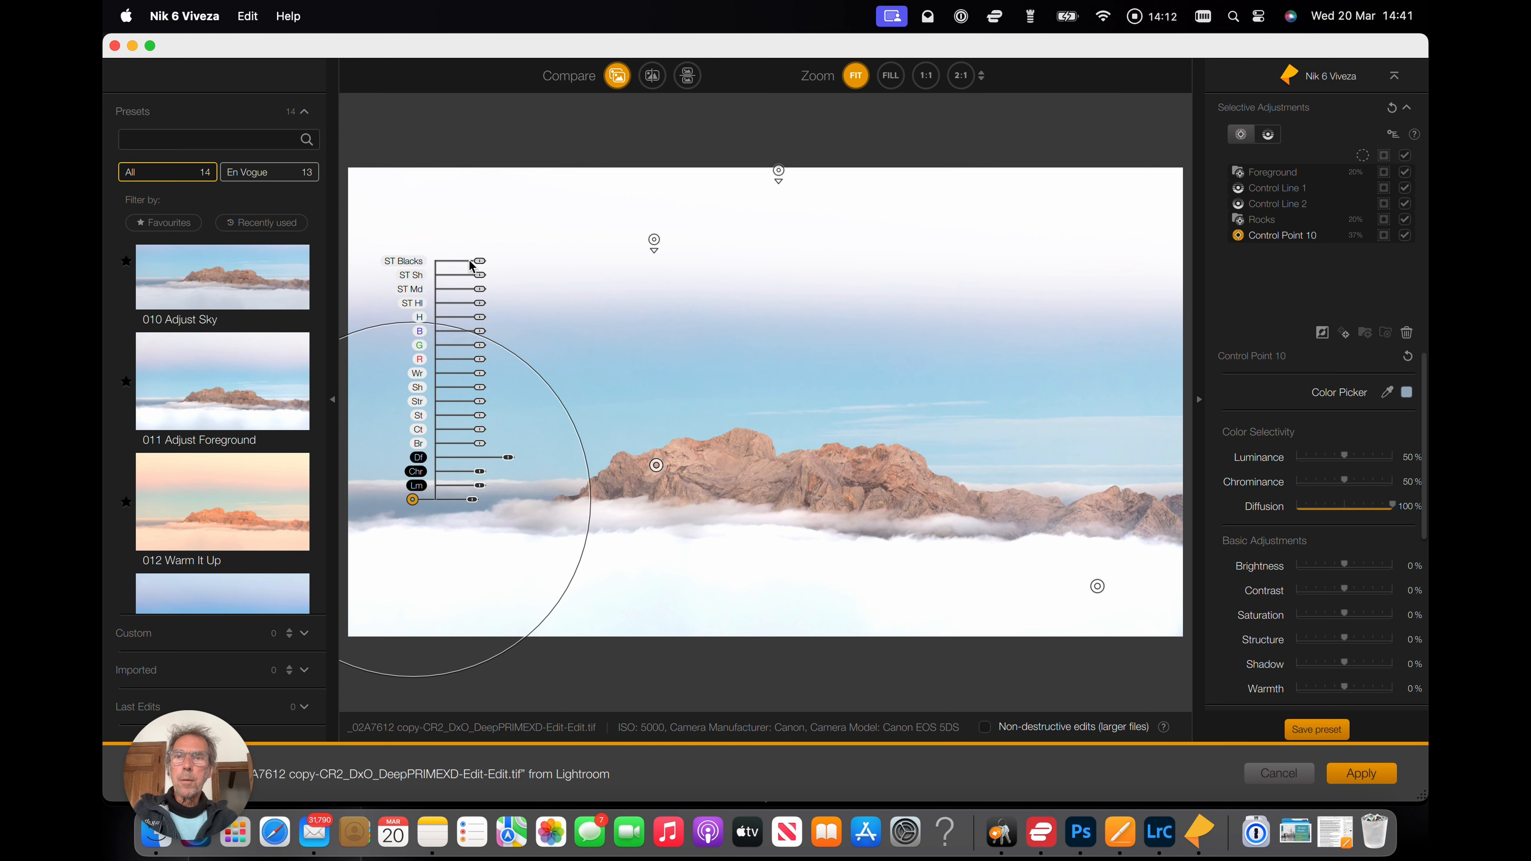
Raise the cloud control point's blacks and shadows tonality and set its shadow to 81%.
left_click(480, 260)
left_click_drag(481, 262, 499, 278)
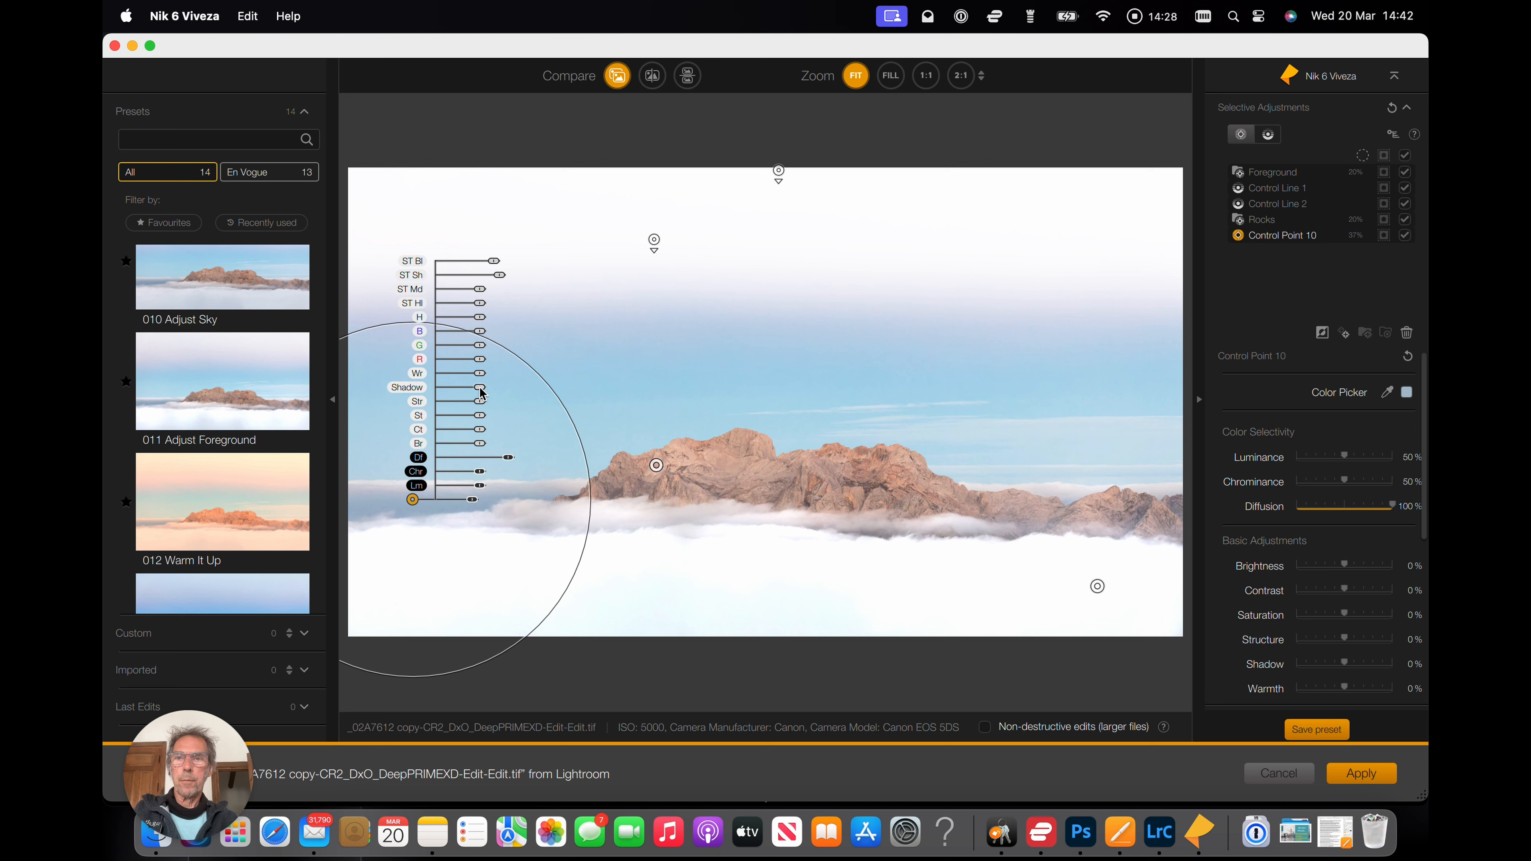
mouse_move(480, 389)
left_mouse_down()
mouse_move(506, 393)
mouse_move(417, 389)
mouse_move(507, 390)
left_mouse_up()
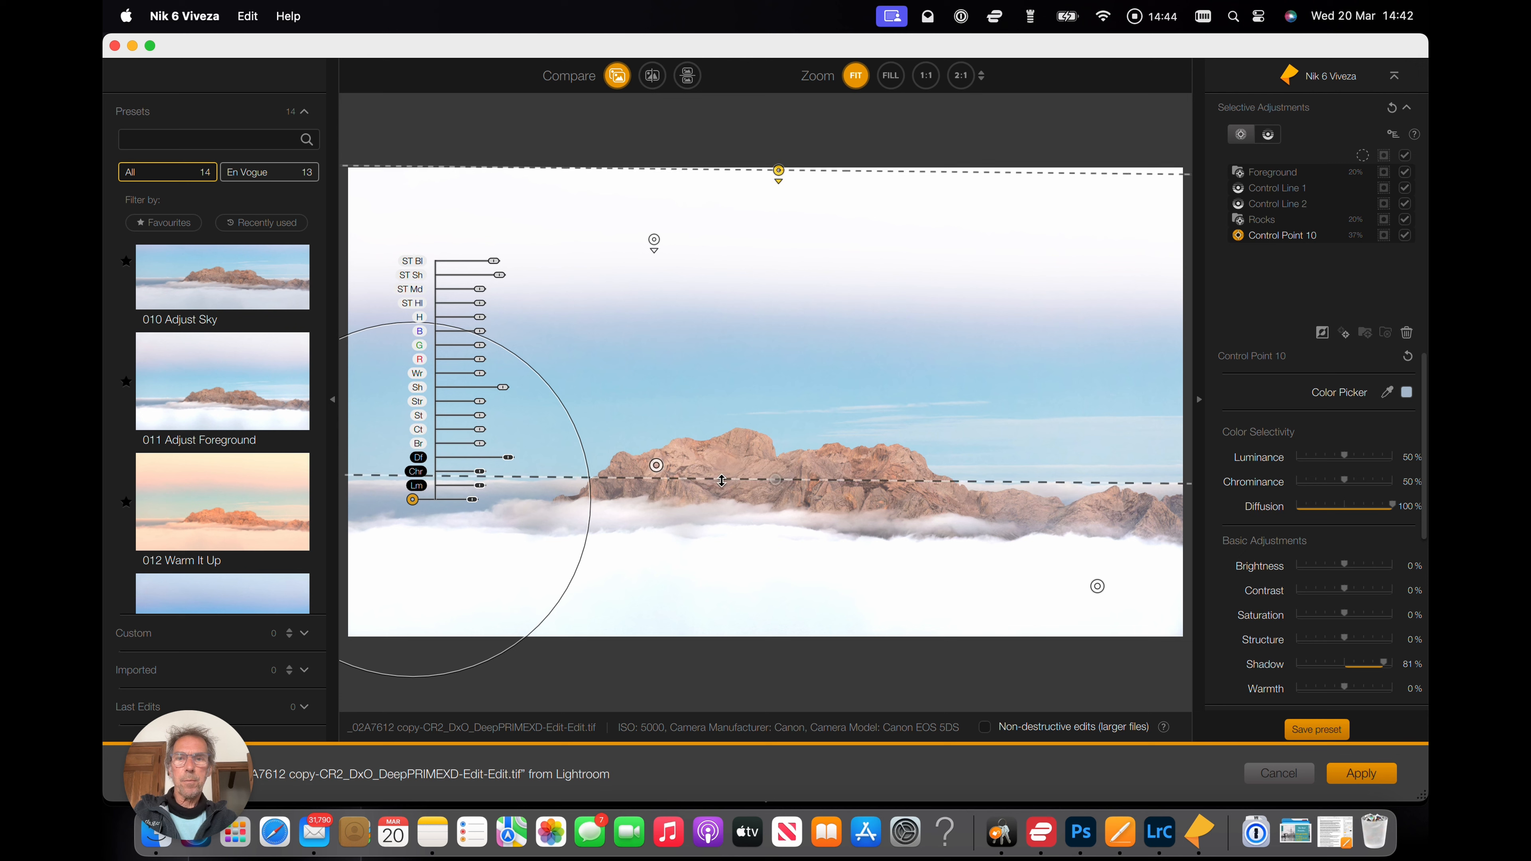
Select the Rocks group and increase its contrast.
left_click(655, 466)
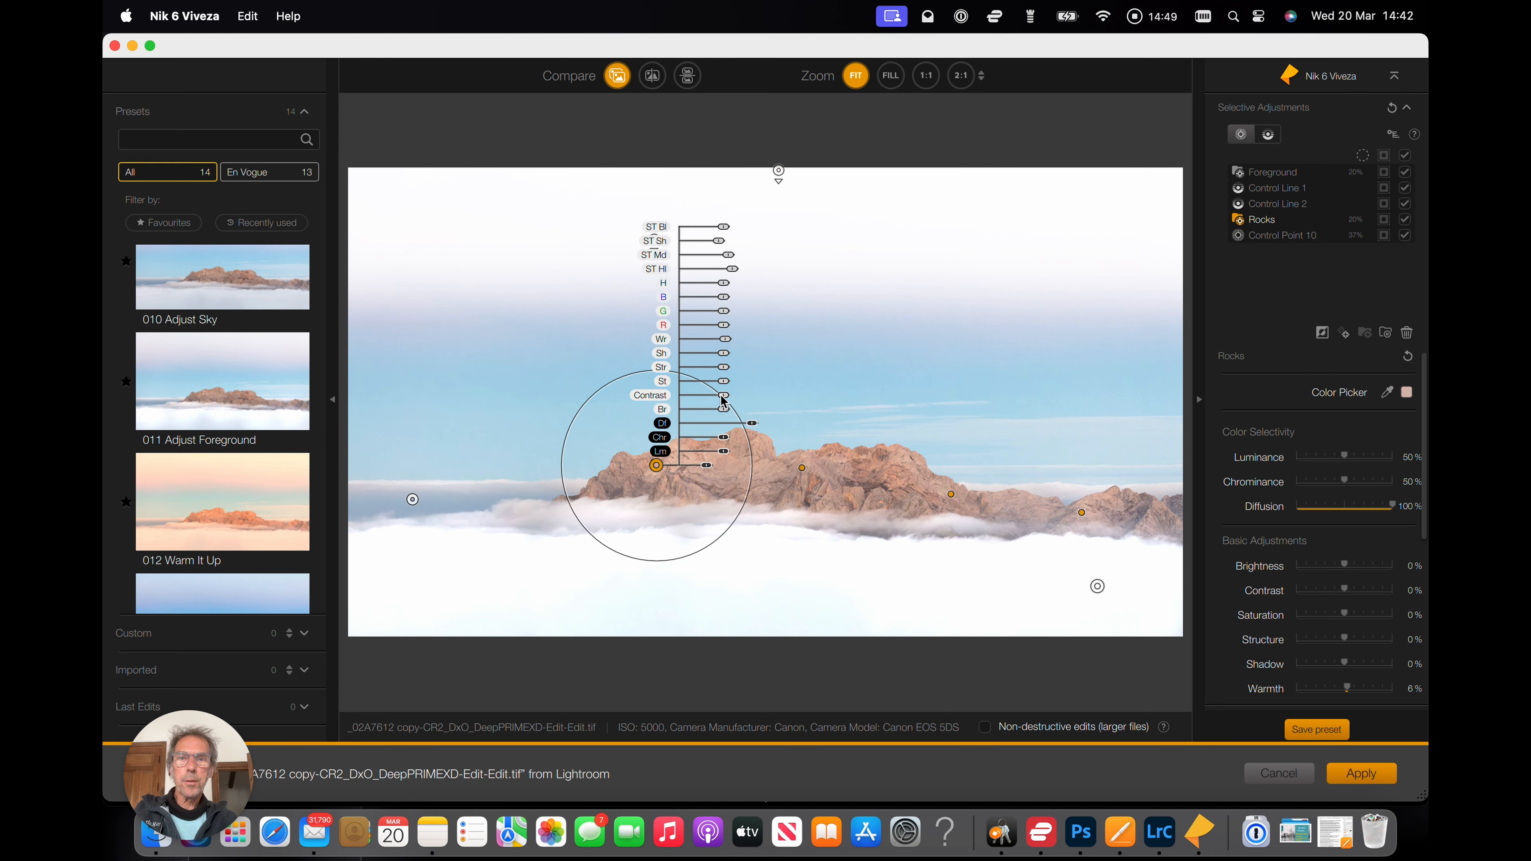
left_click_drag(724, 400, 721, 401)
left_click_drag(725, 400, 743, 405)
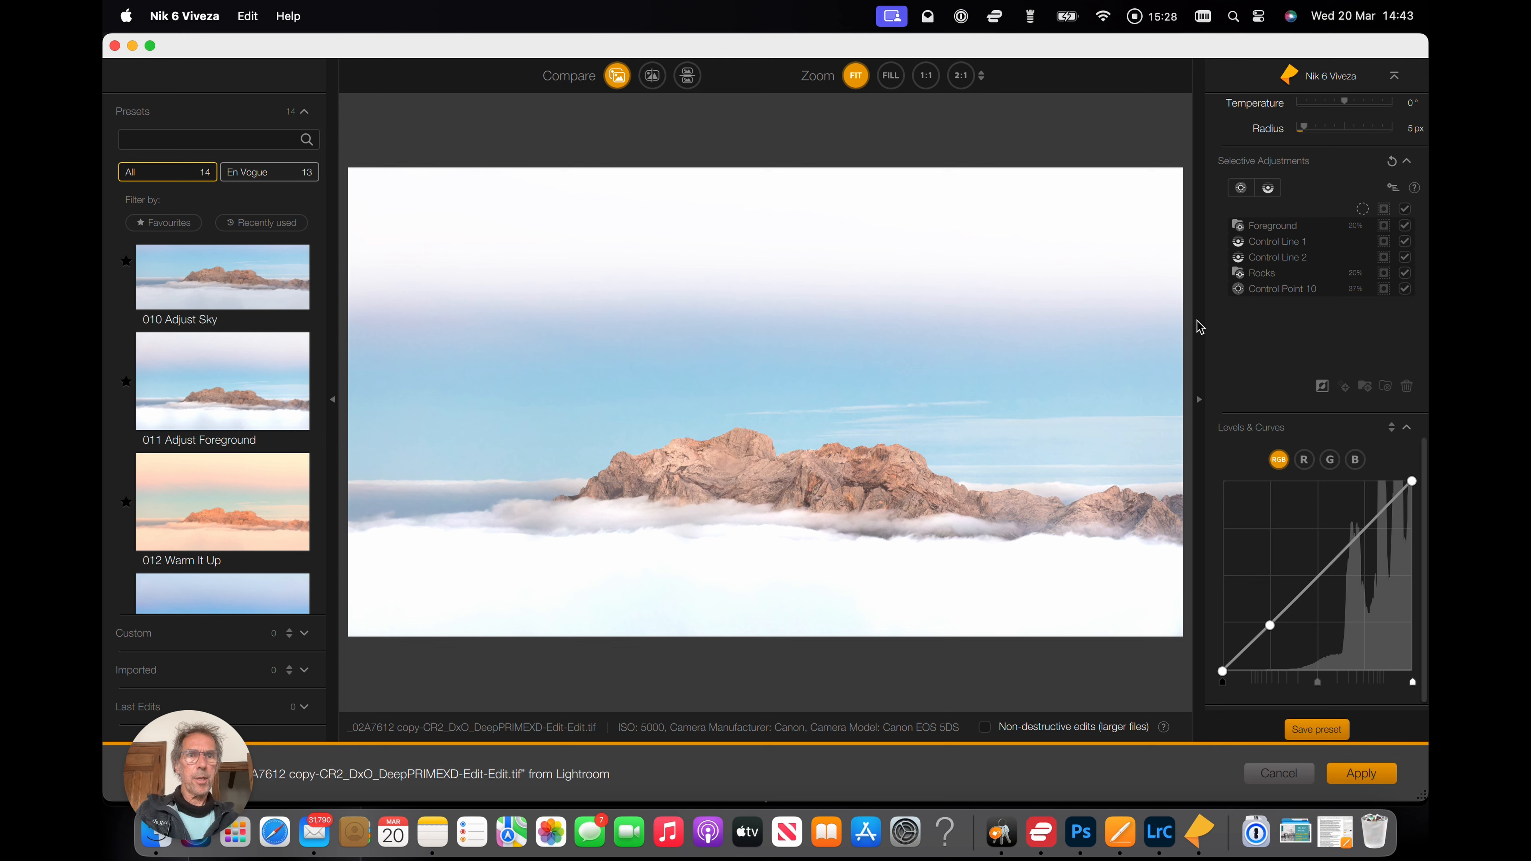
Apply the Viveza edits to send the image back to Lightroom.
mouse_move(1282, 241)
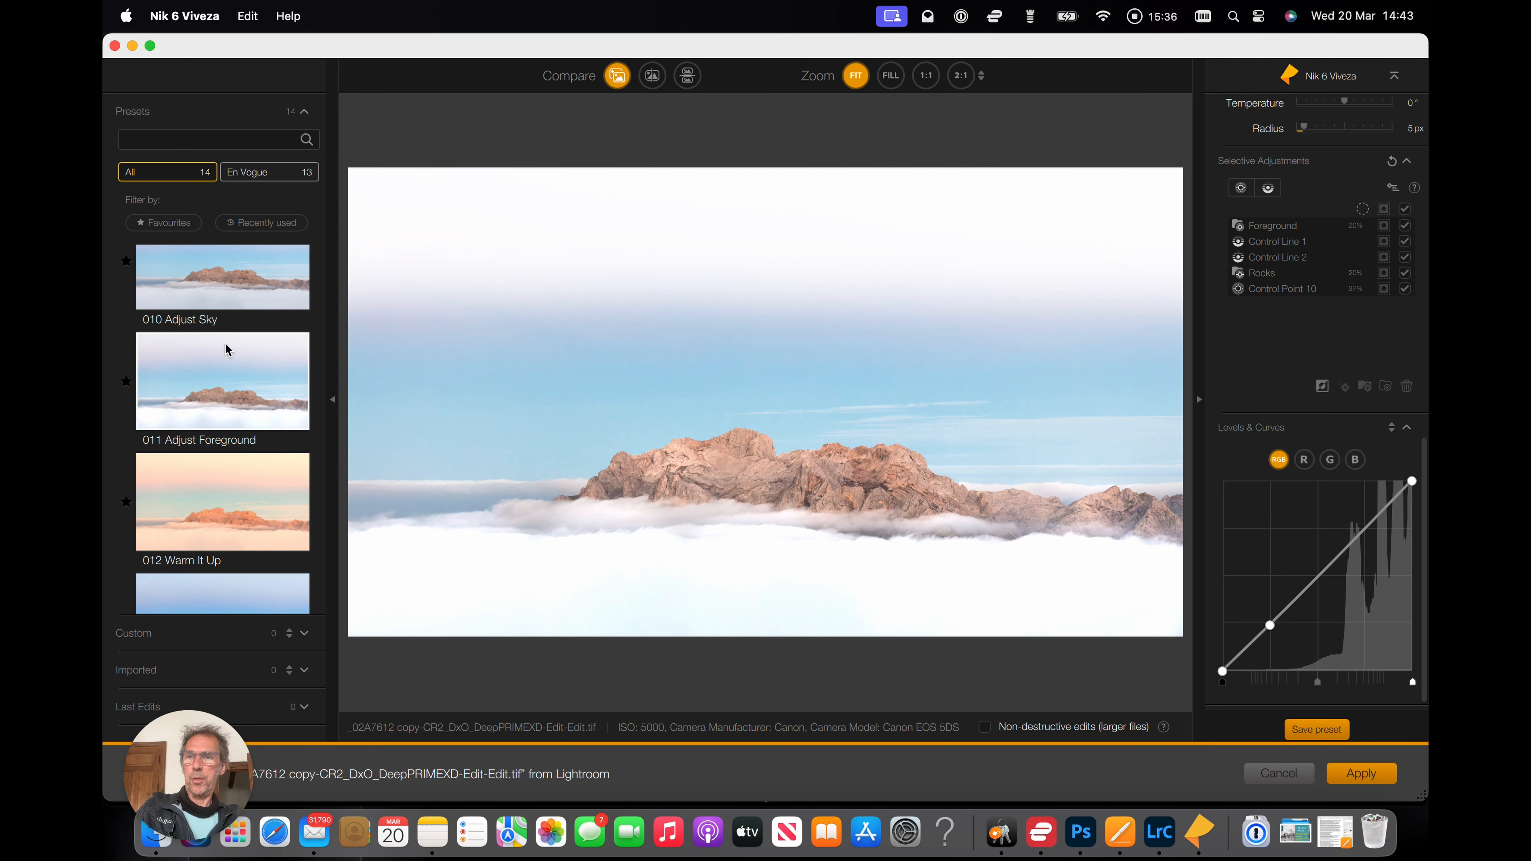
mouse_move(1288, 281)
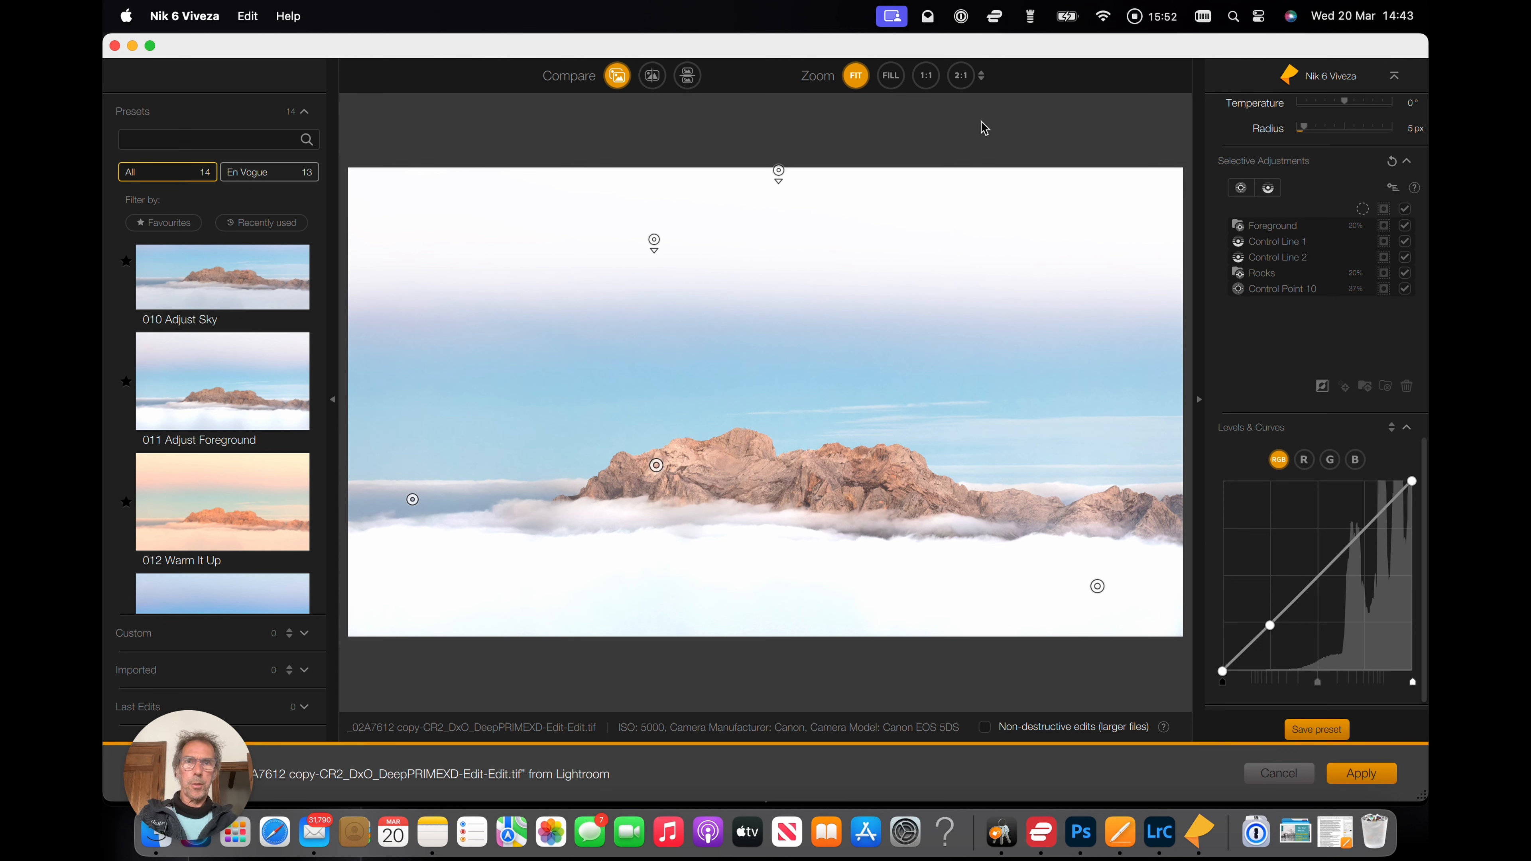
left_click(1367, 777)
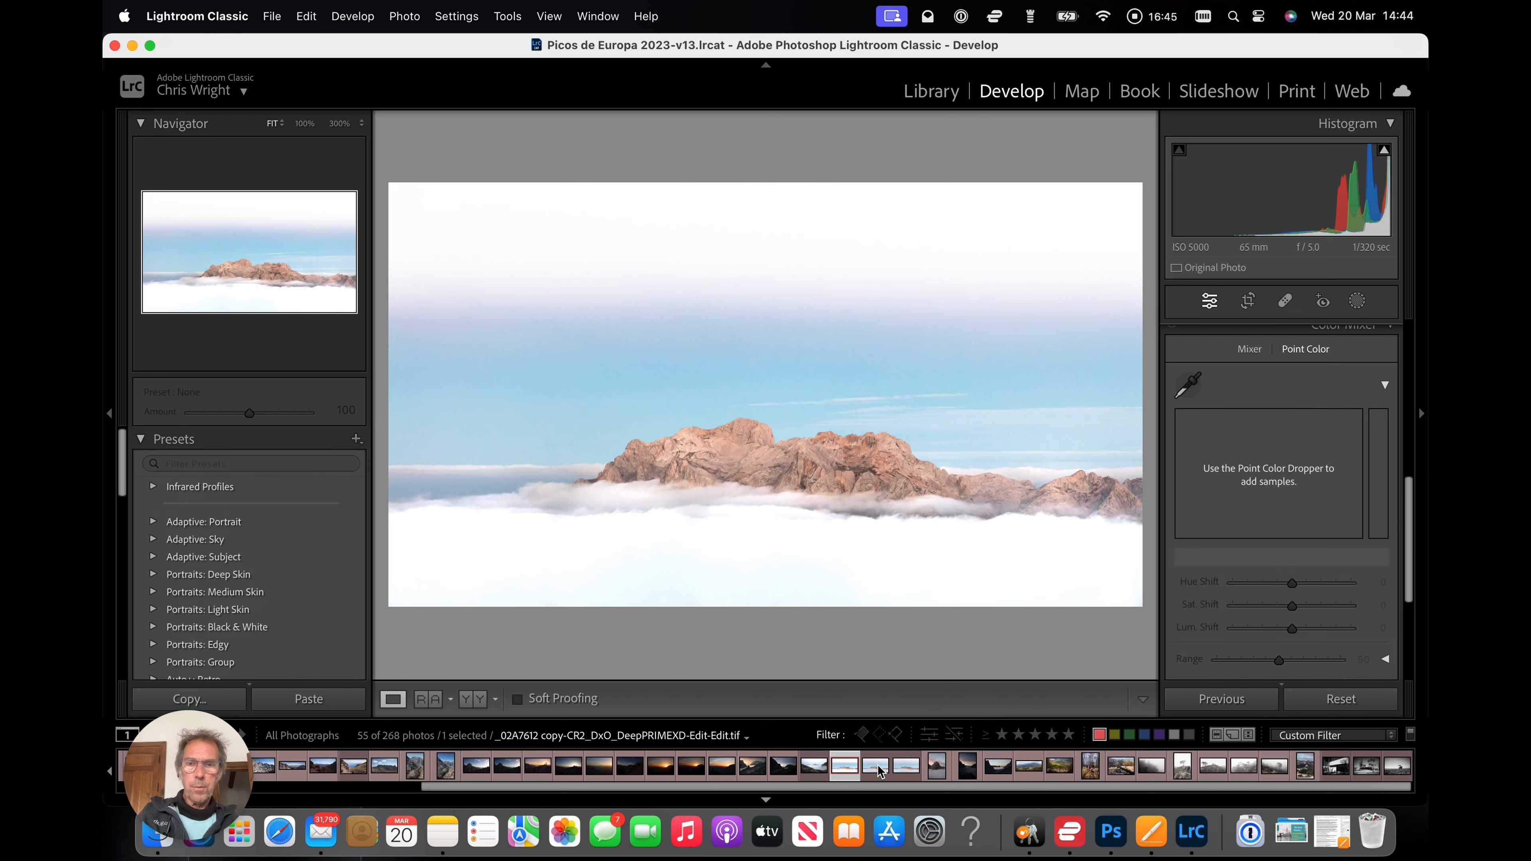
Select the original DNG photo and open a copy with Lightroom adjustments in Nik 6 Color Efex.
left_click(905, 764)
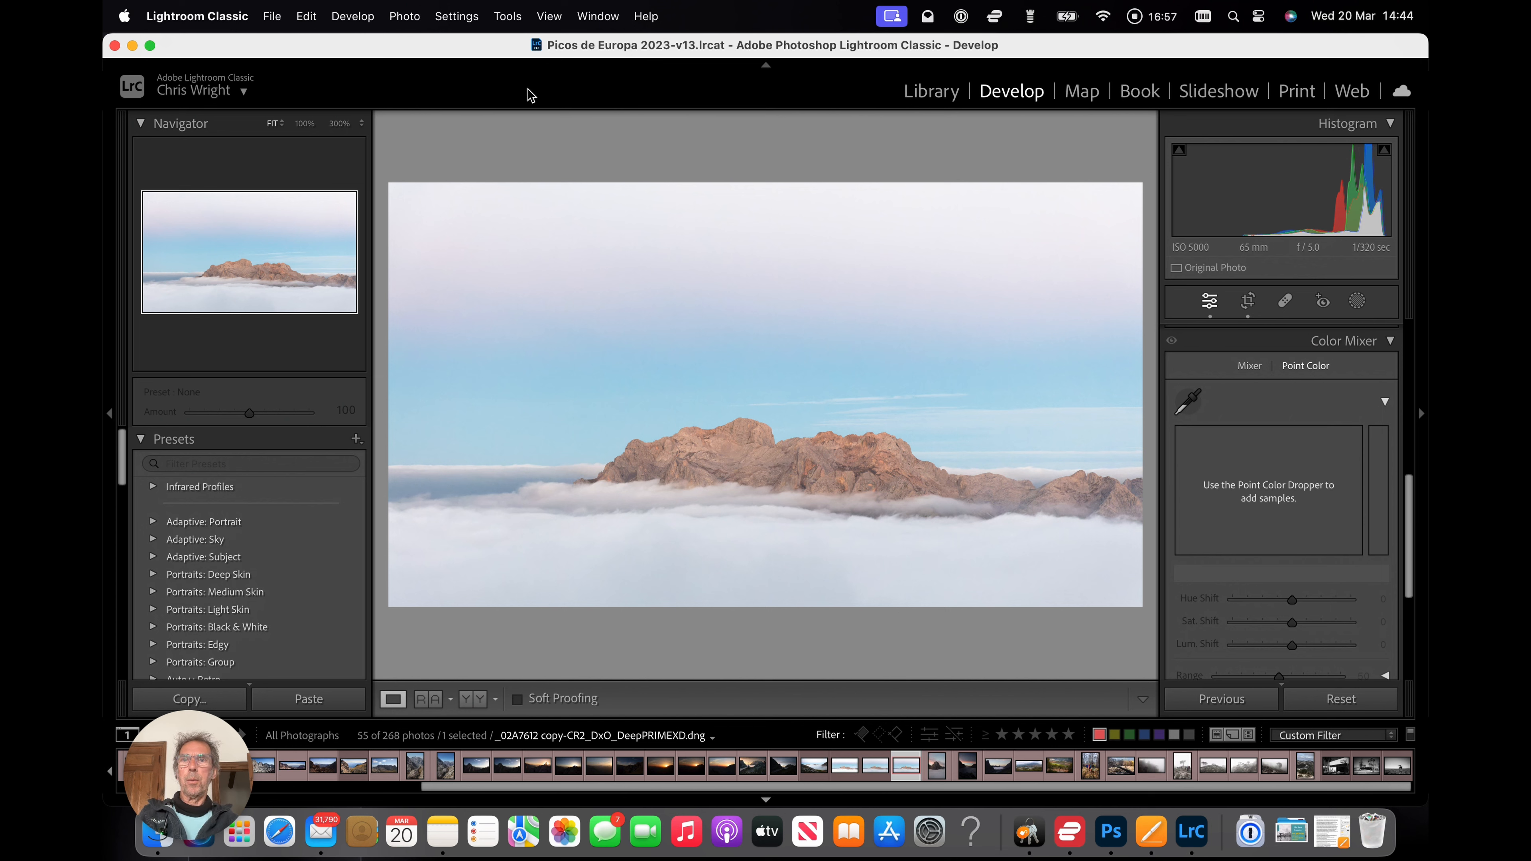
left_click(405, 16)
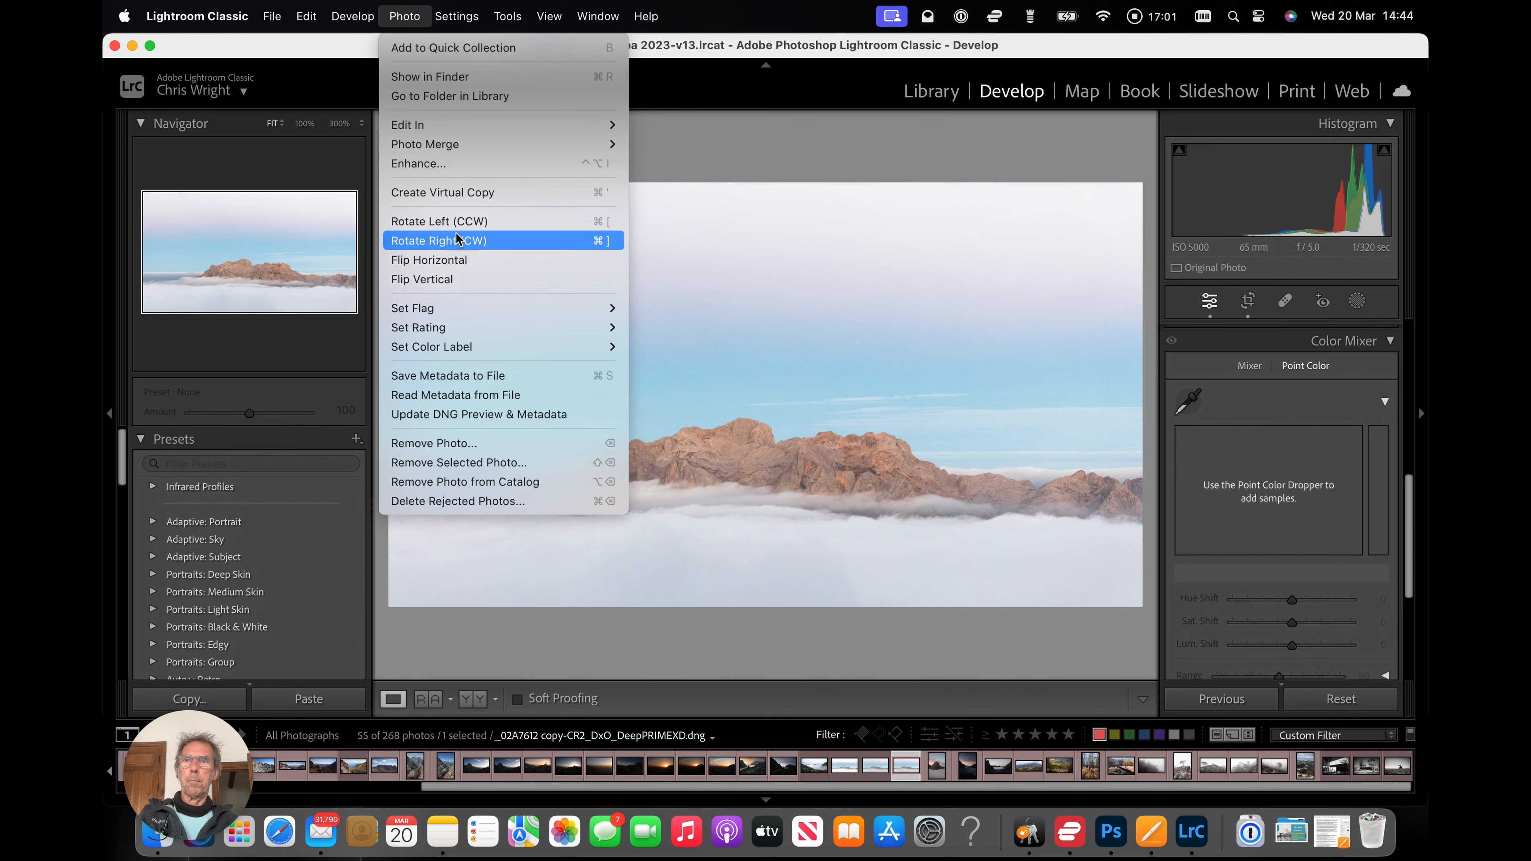
mouse_move(597, 125)
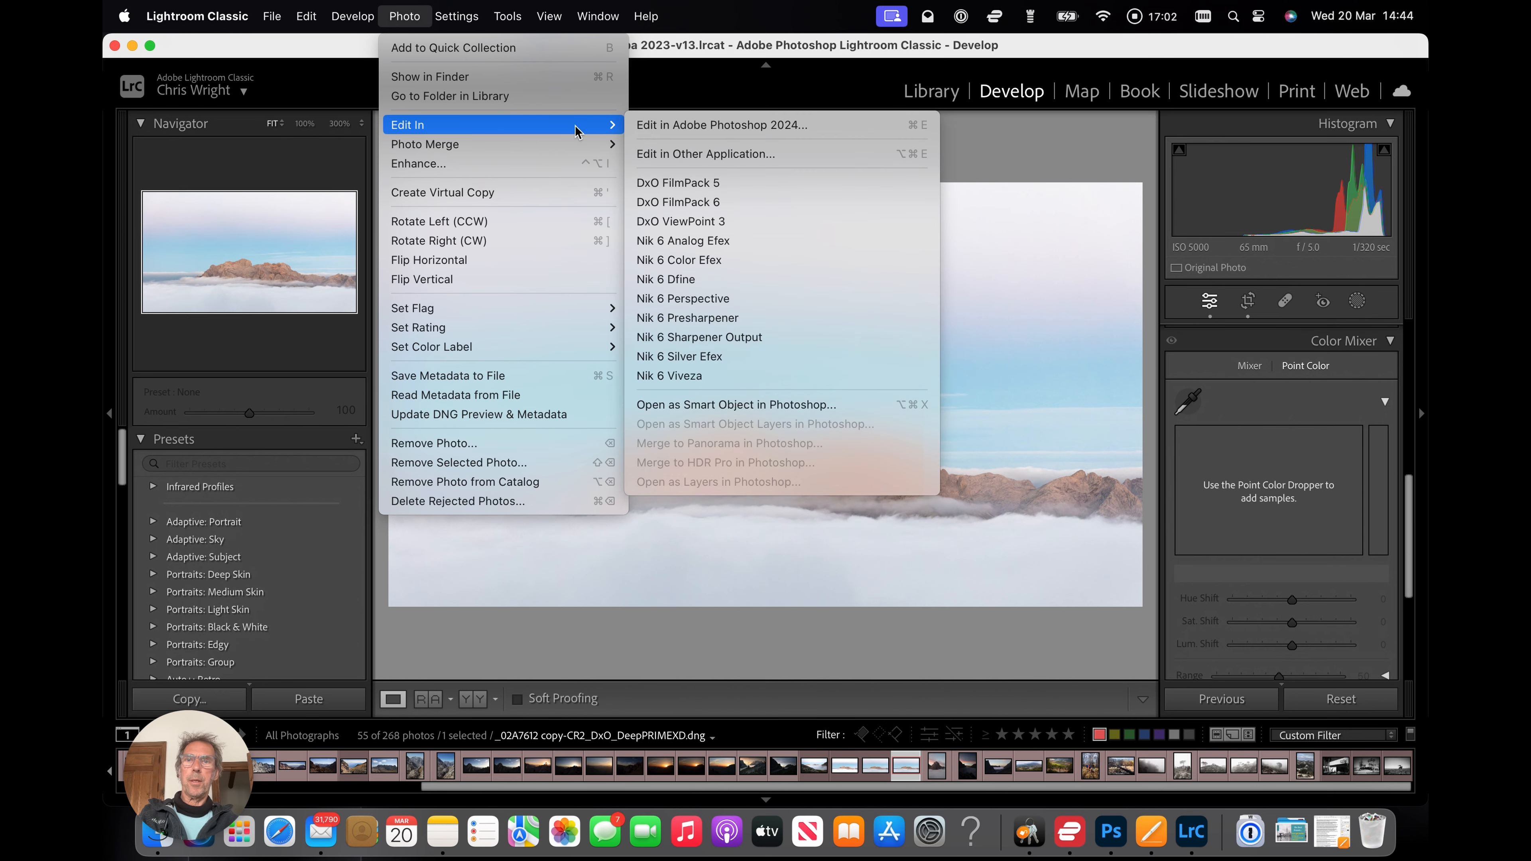
left_click(690, 264)
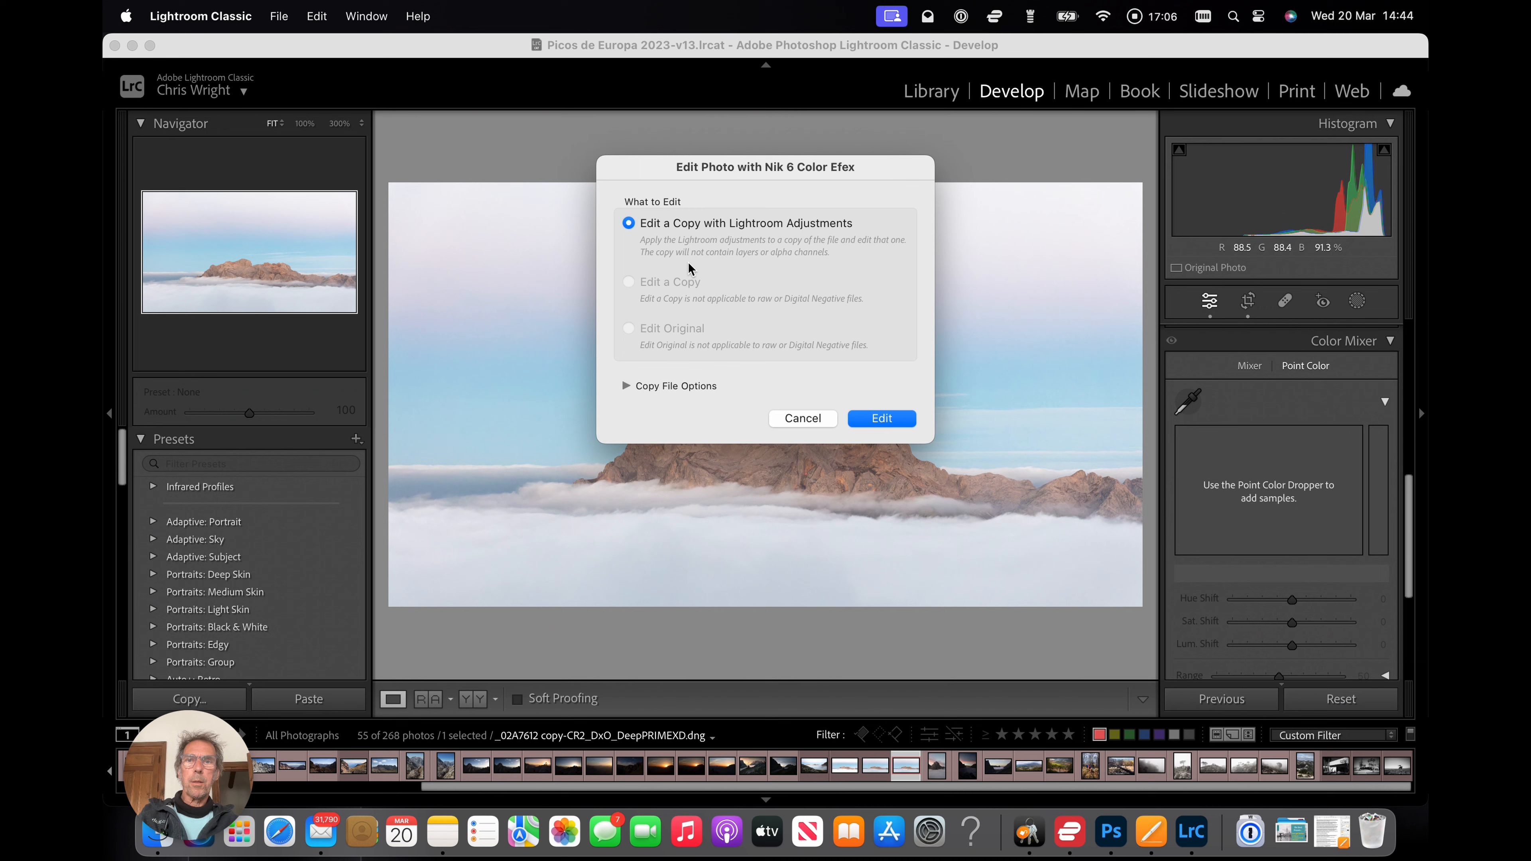
left_click(882, 419)
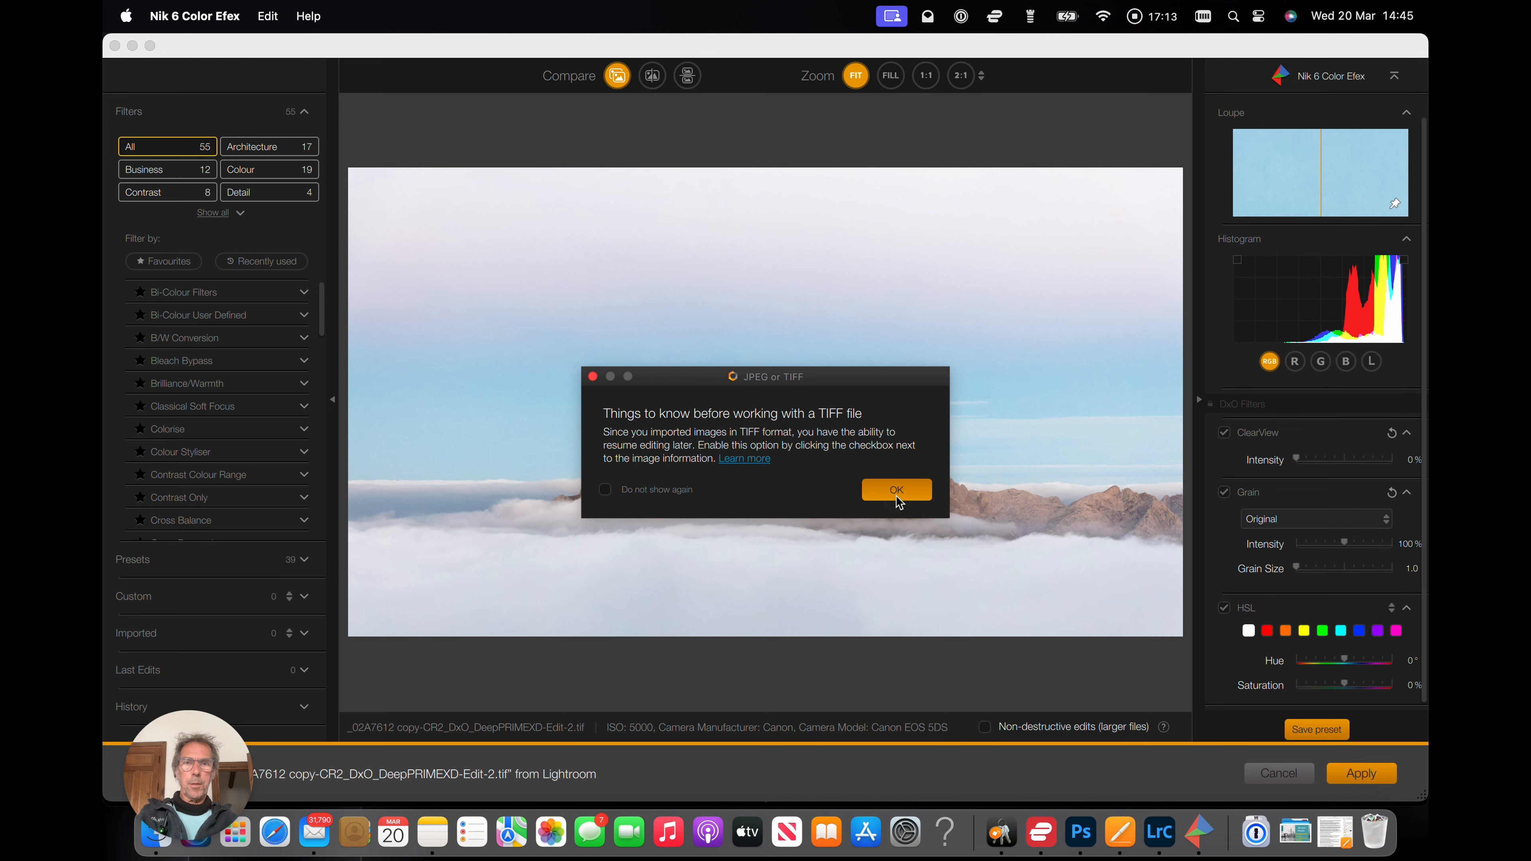
left_click(896, 489)
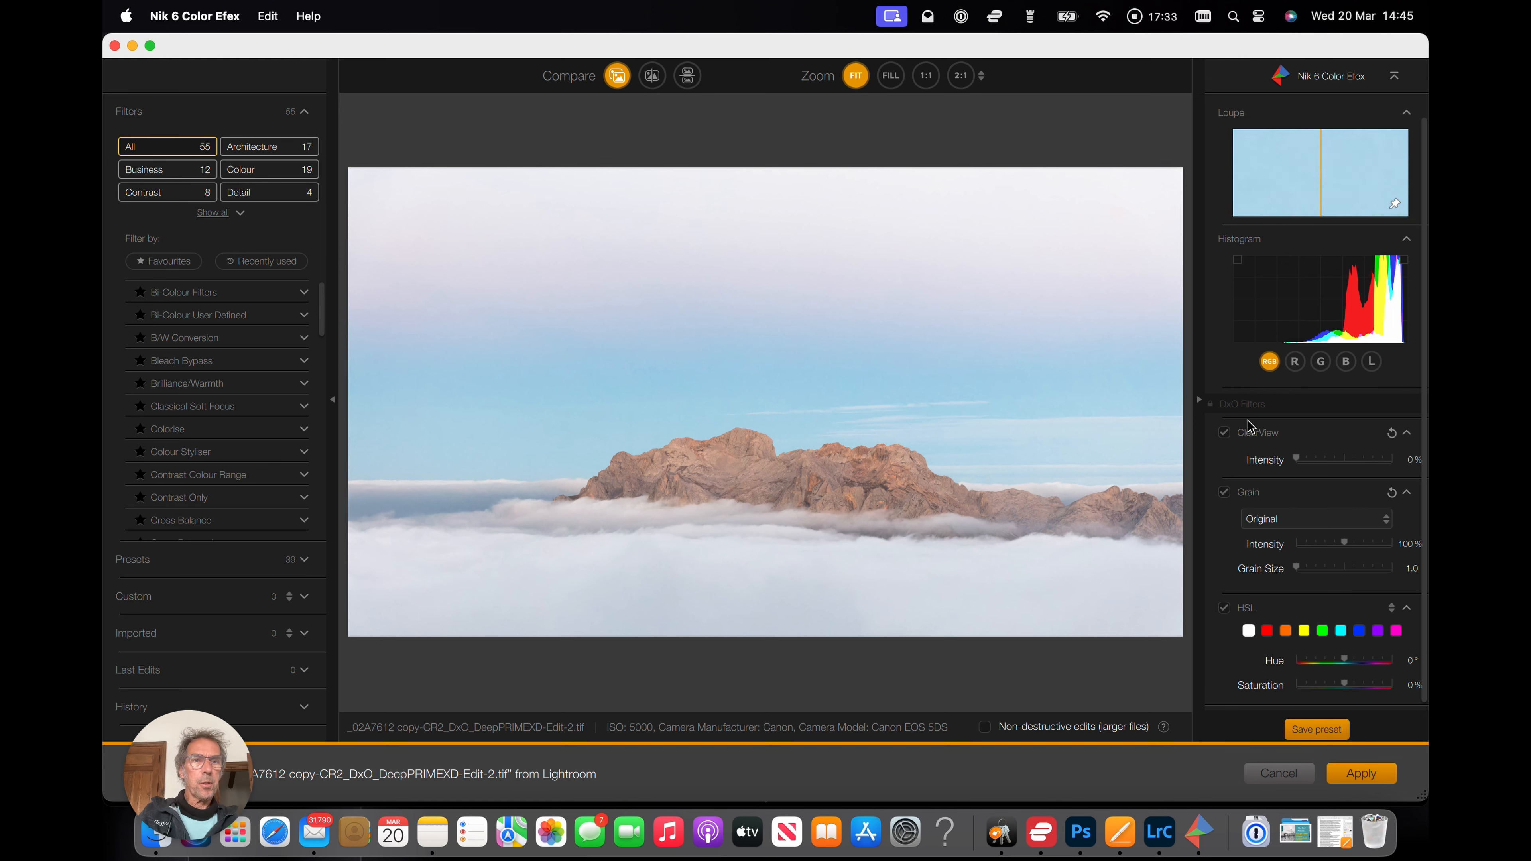
Set the ClearView intensity to 15%.
left_click(1297, 461)
mouse_move(1295, 459)
left_mouse_down()
mouse_move(1364, 467)
mouse_move(1313, 465)
left_mouse_up()
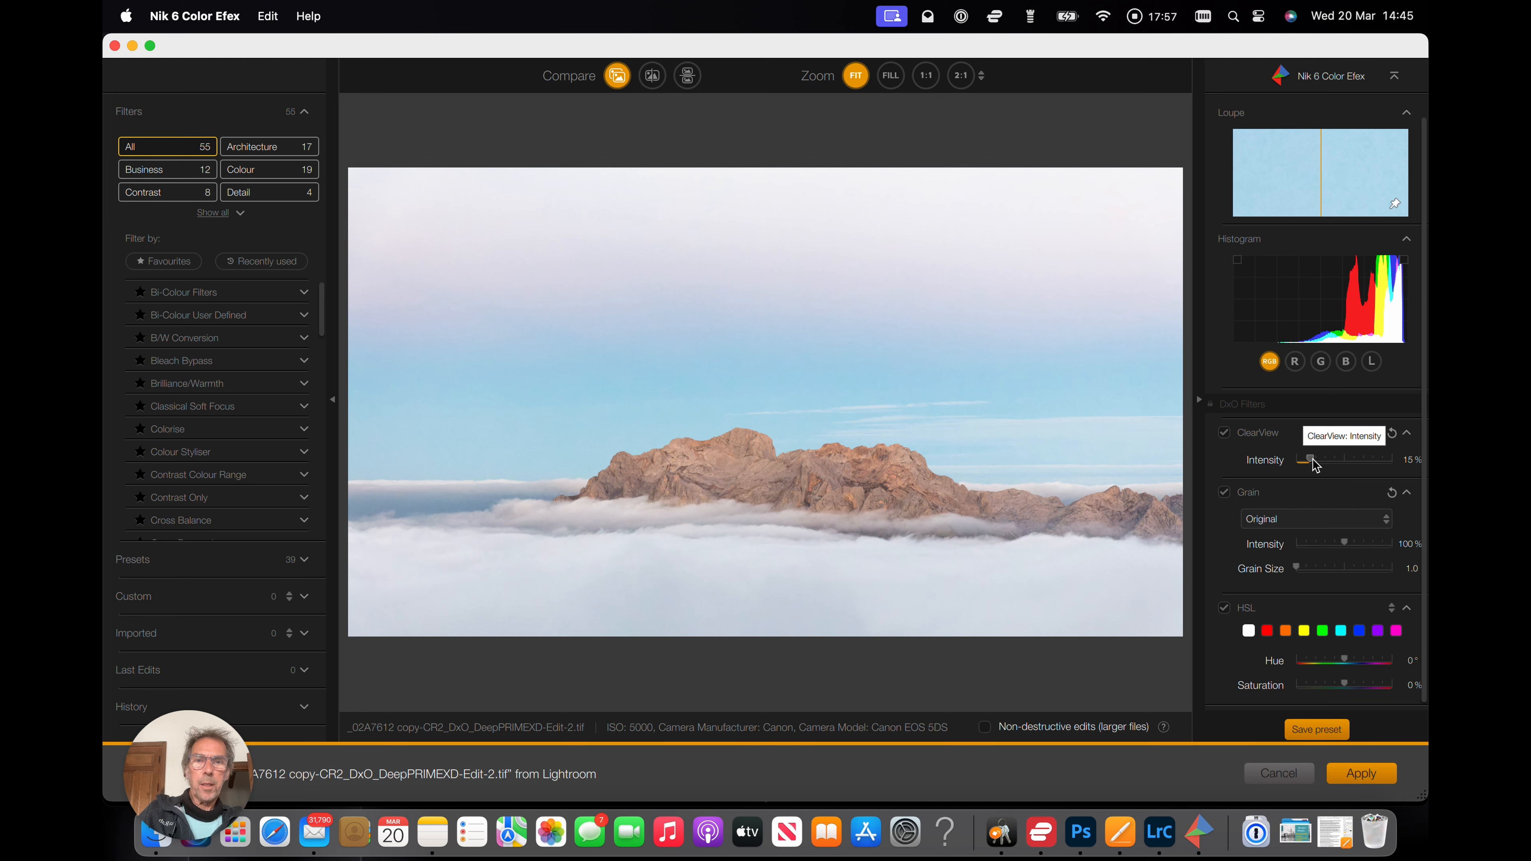
left_click_drag(1316, 465, 1378, 467)
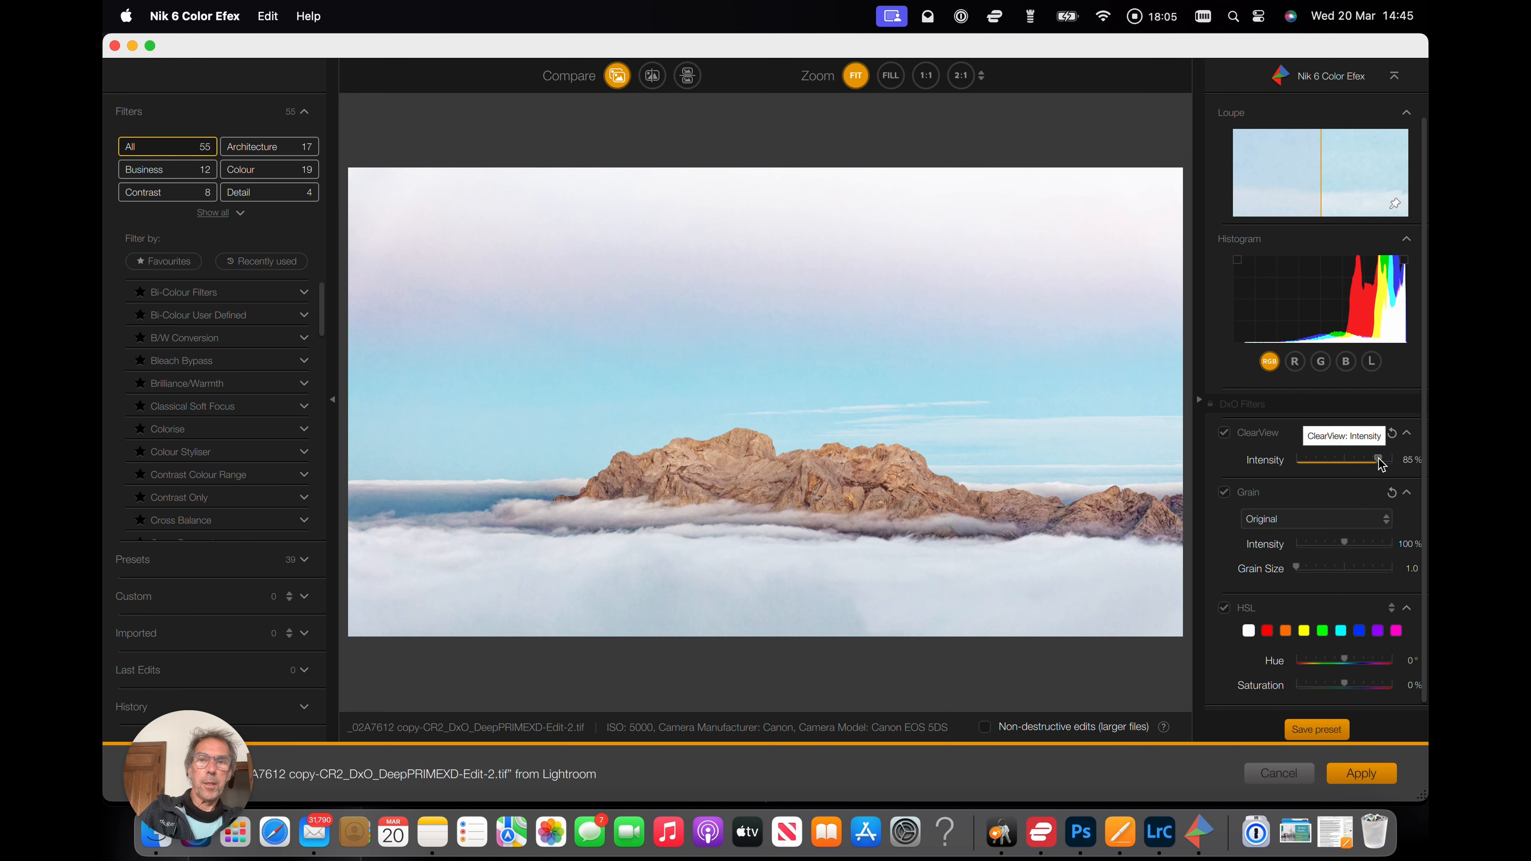
left_click_drag(1385, 464, 1317, 468)
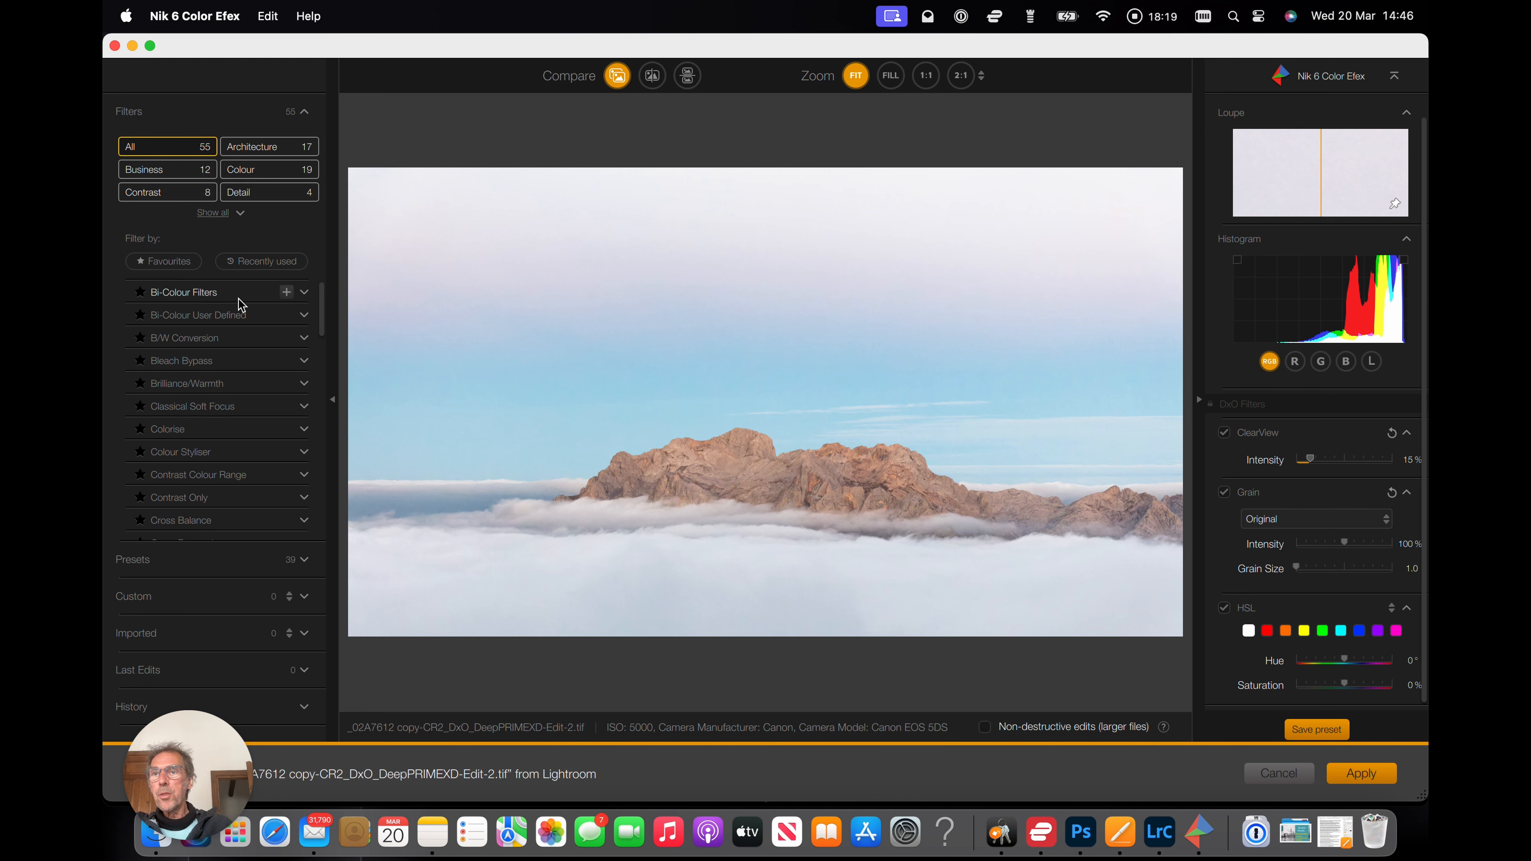
Apply the Pro Contrast filter's 02 - Auto Enhance preset and compare it against the original.
scroll(241, 305, "down", 6)
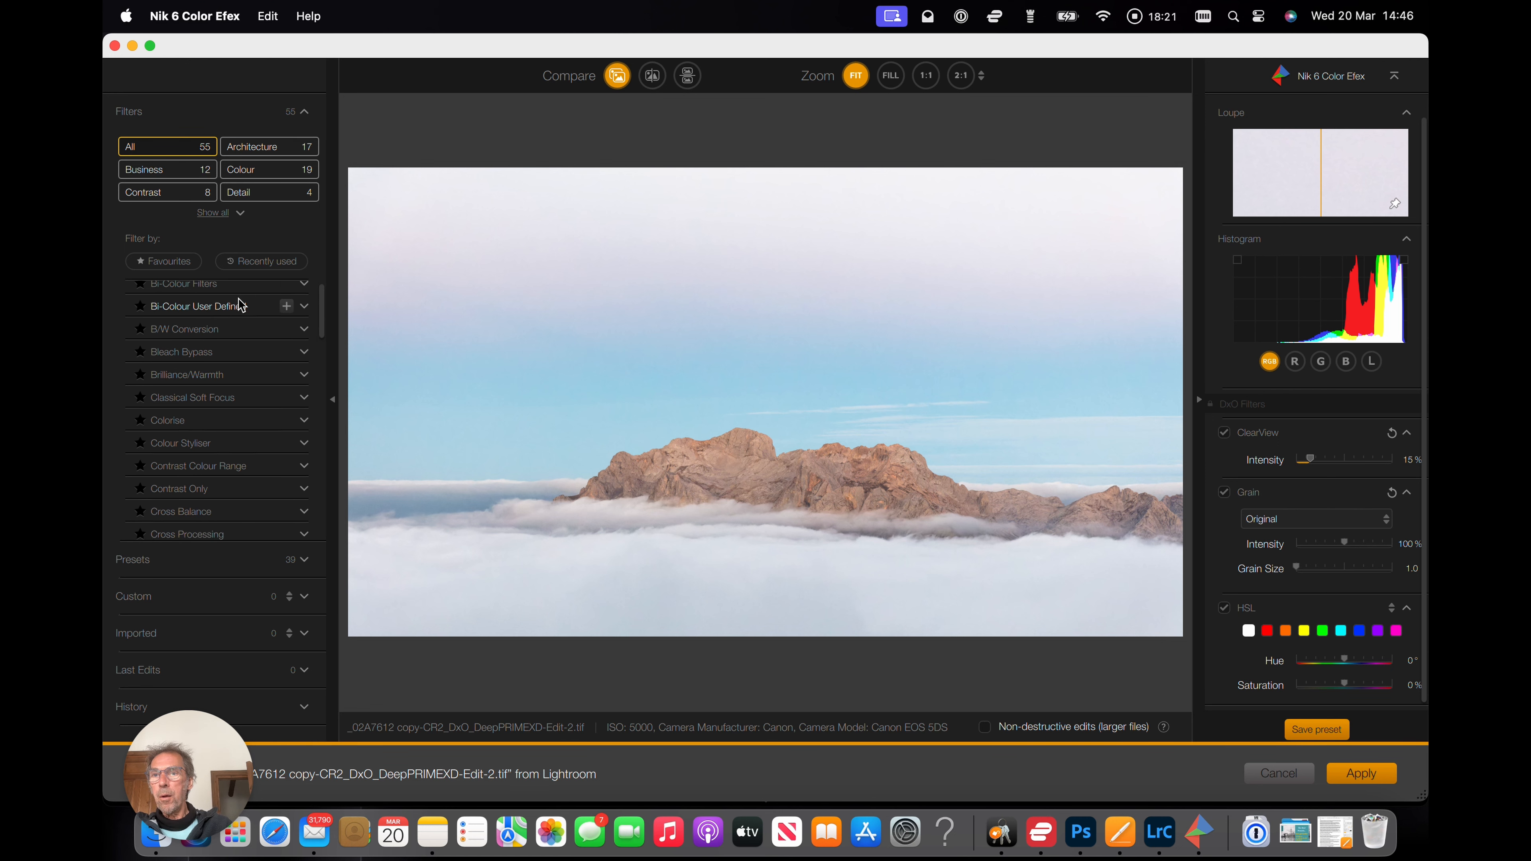
scroll(241, 305, "down", 1)
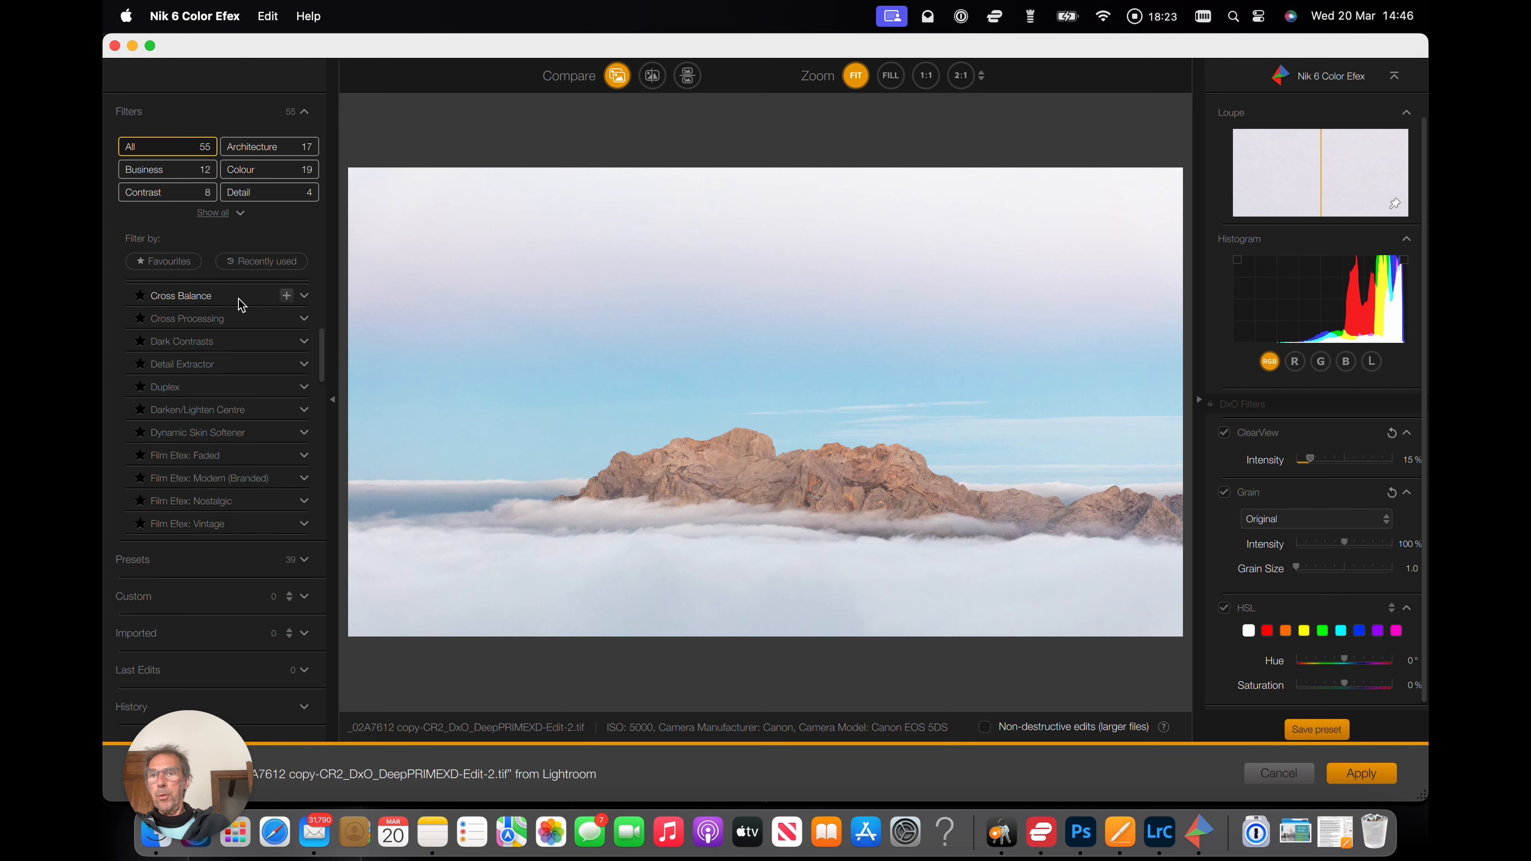
scroll(241, 305, "down", 2)
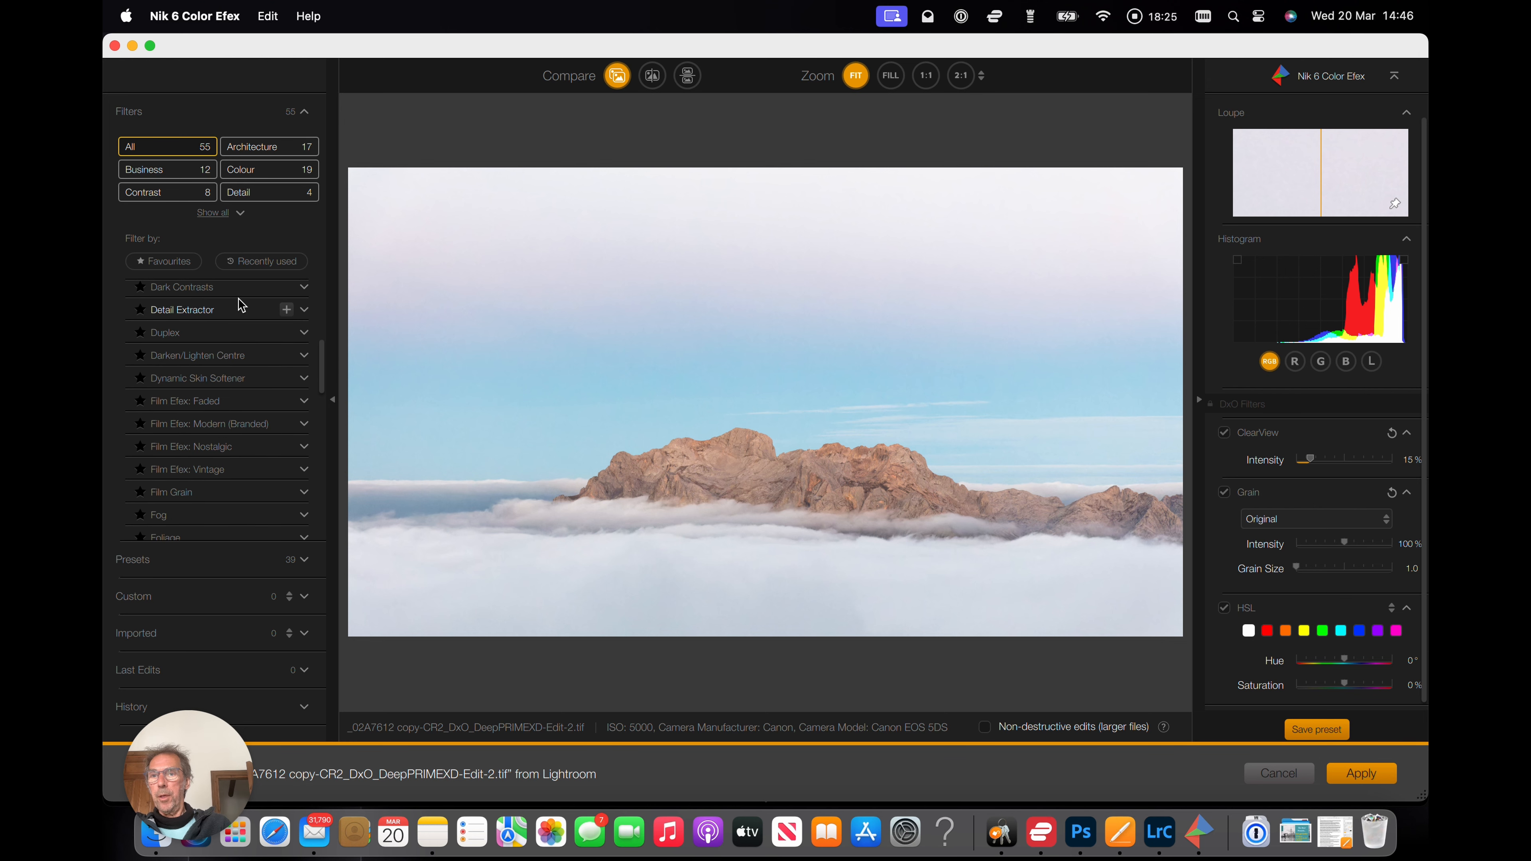
scroll(241, 305, "down", 6)
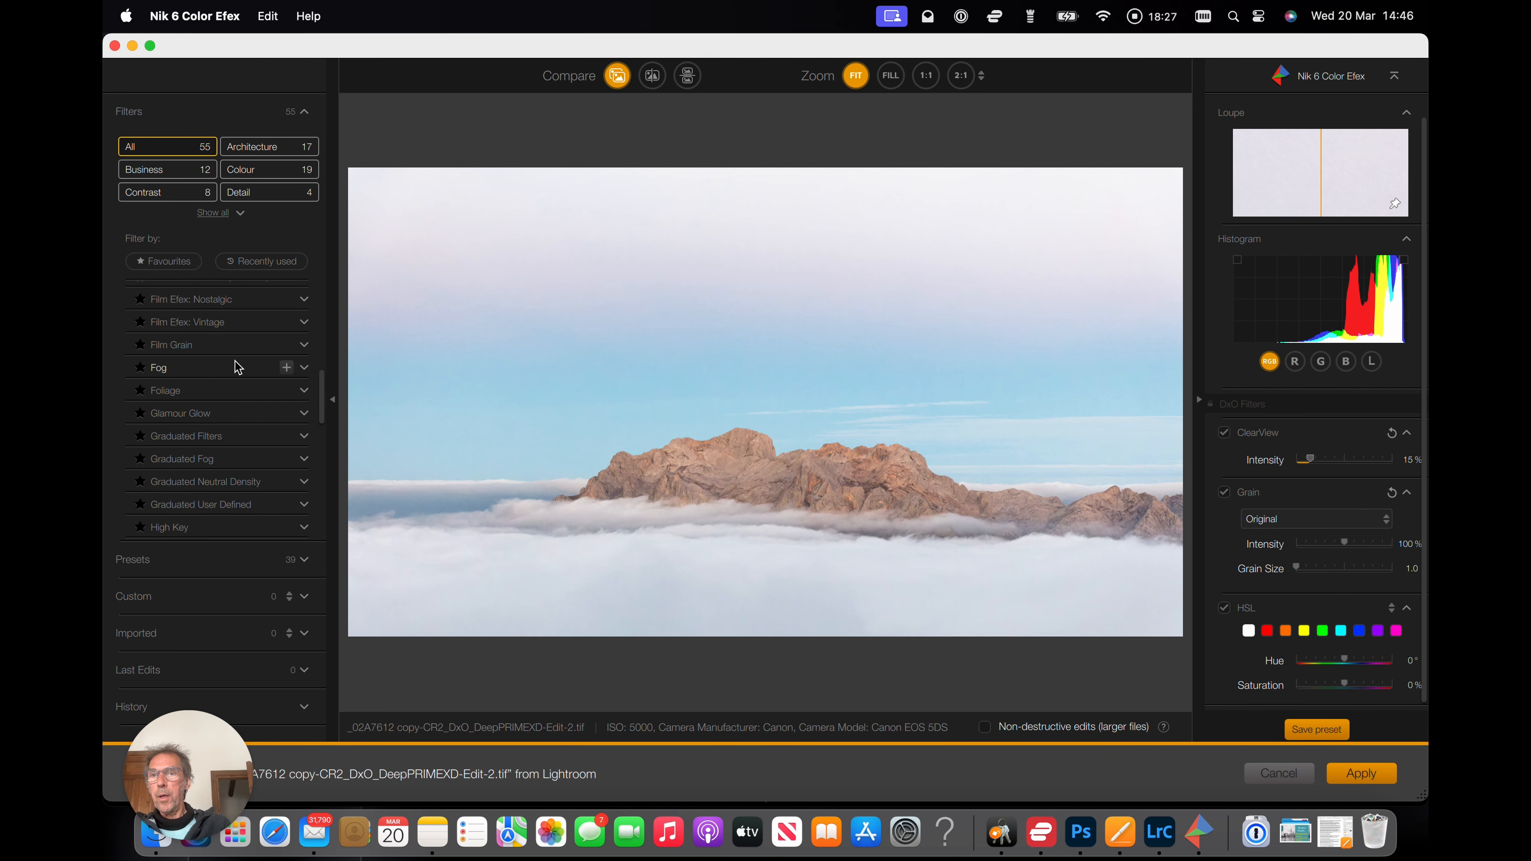
scroll(238, 367, "down", 10)
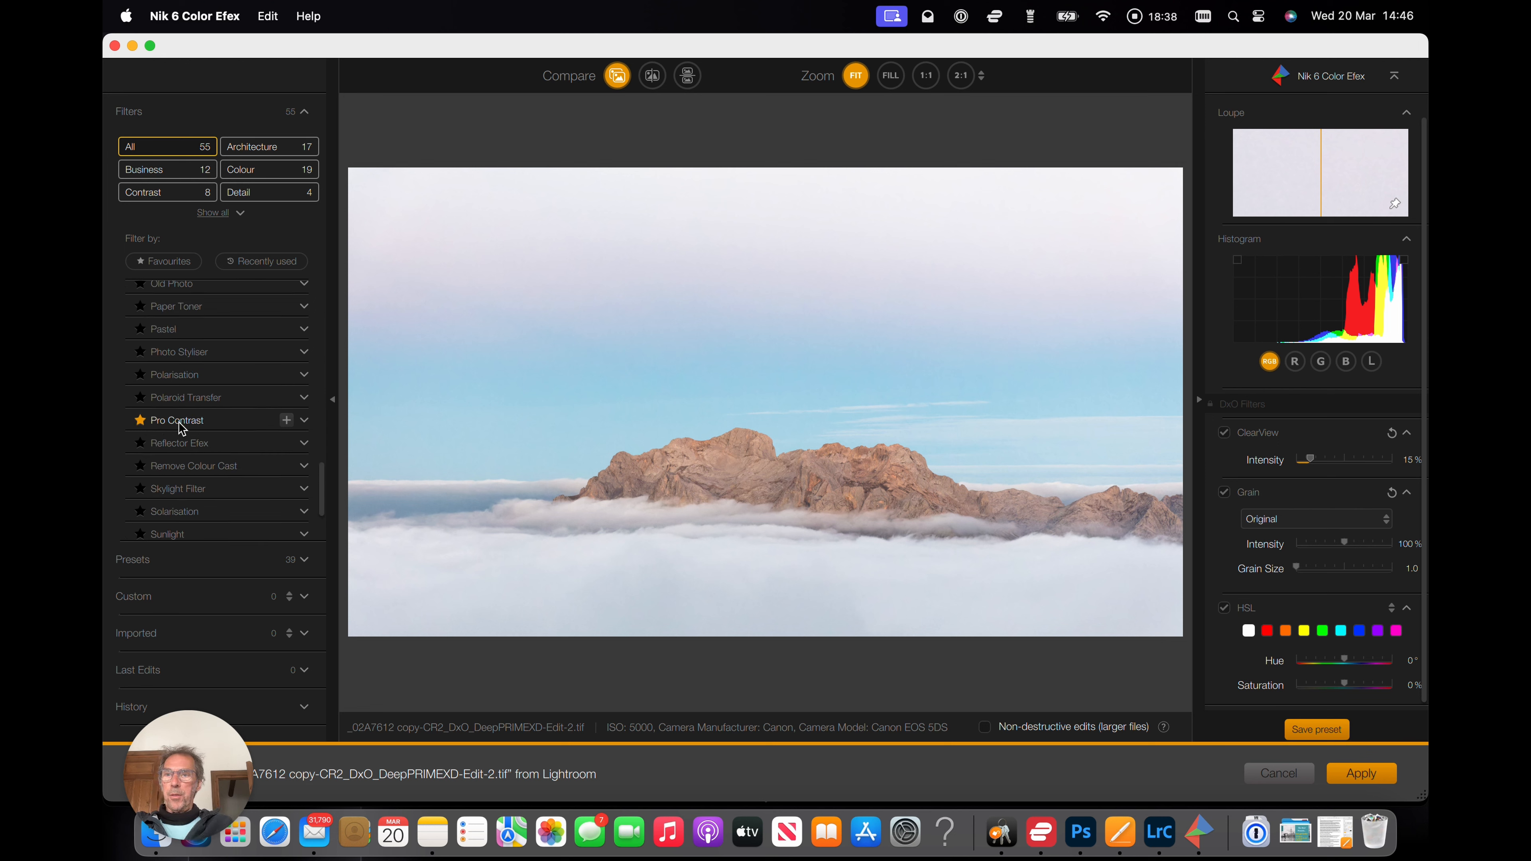
left_click(304, 421)
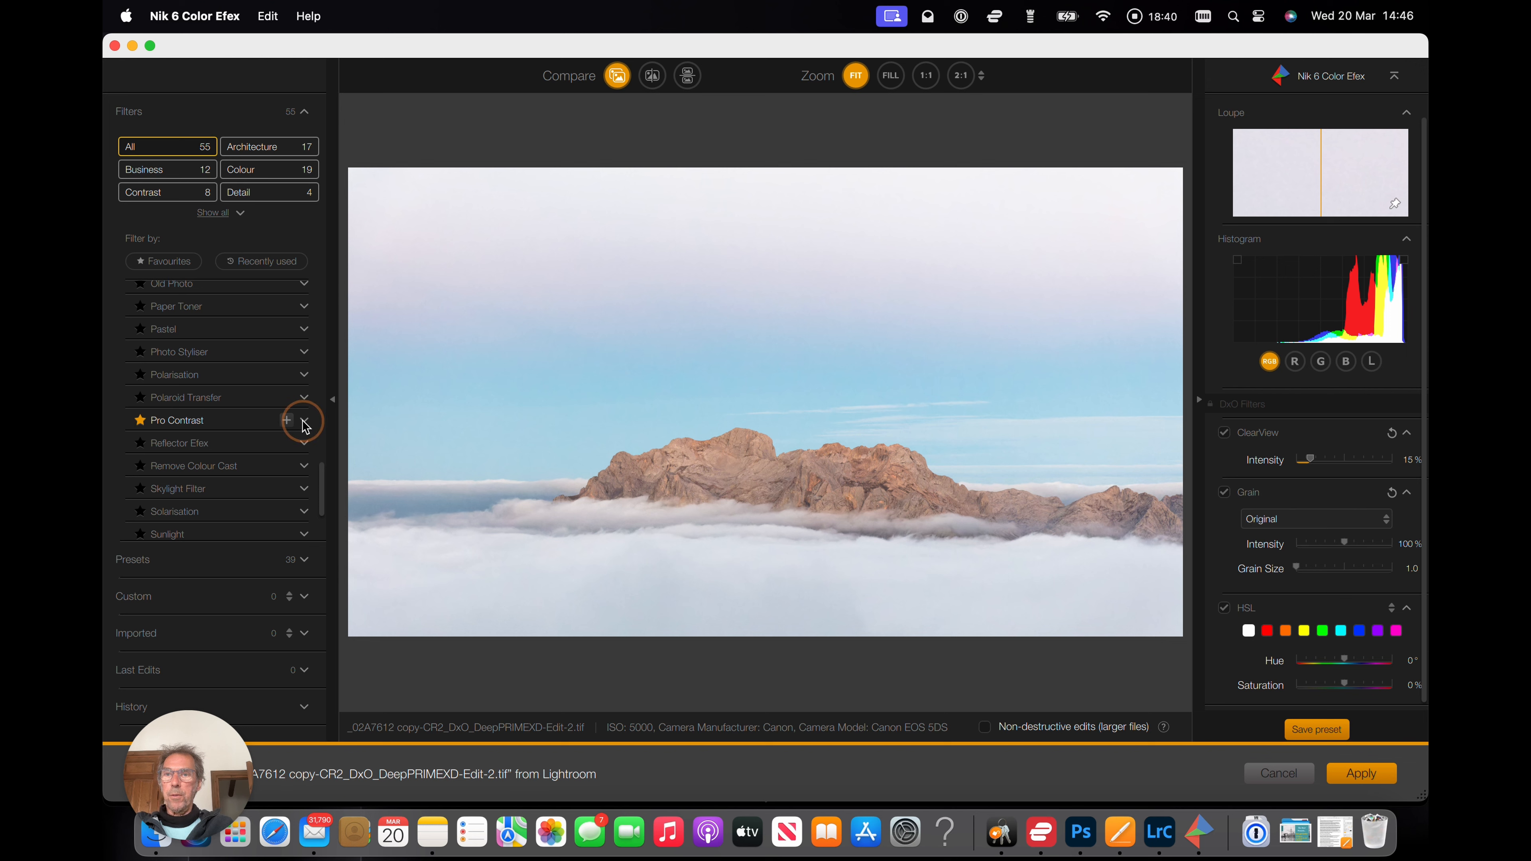
scroll(226, 431, "down", 4)
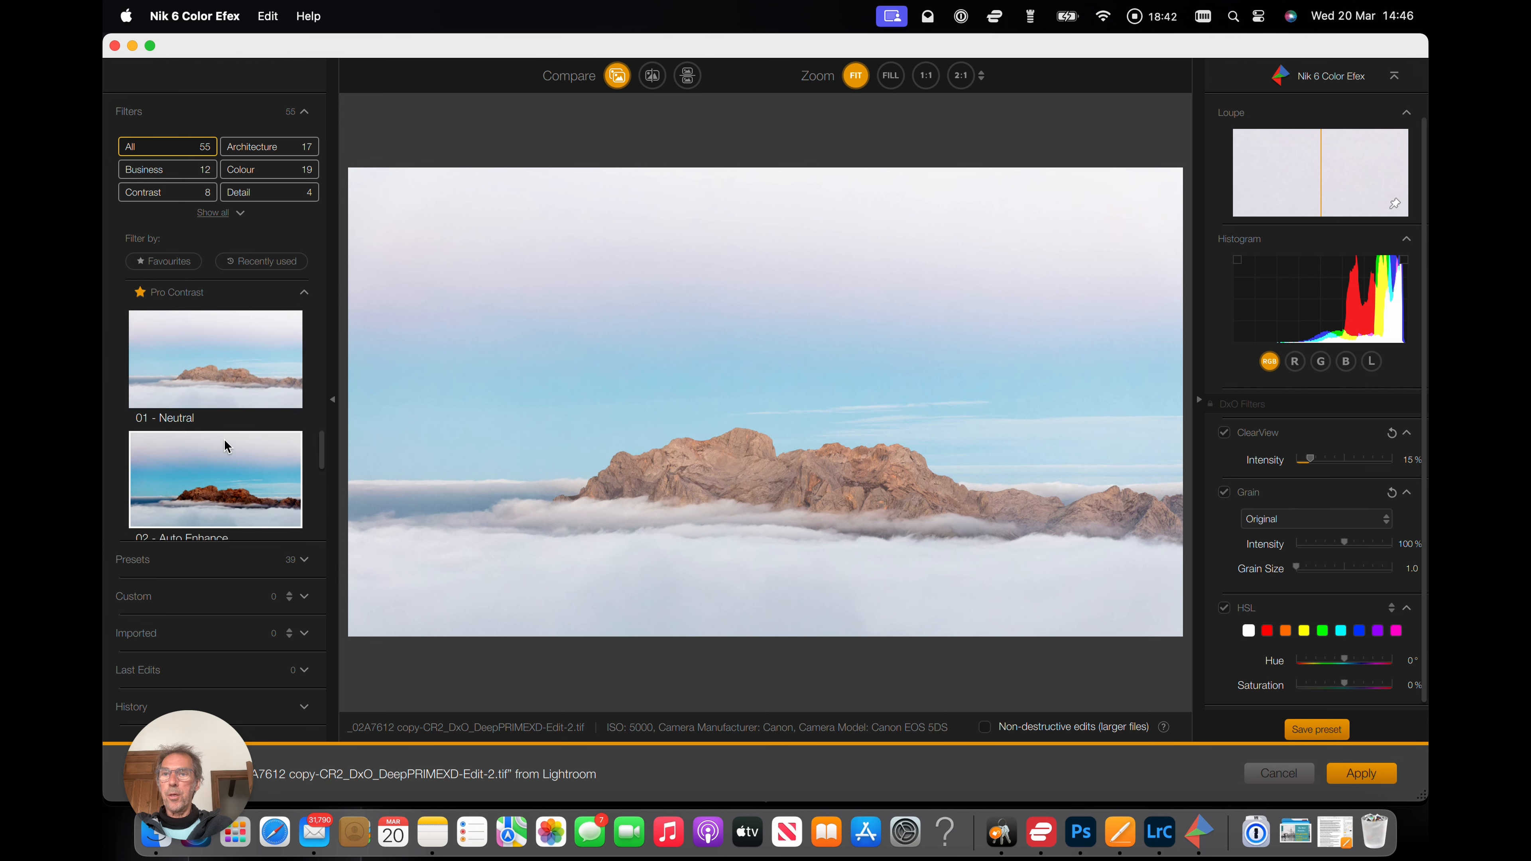
scroll(224, 440, "down", 3)
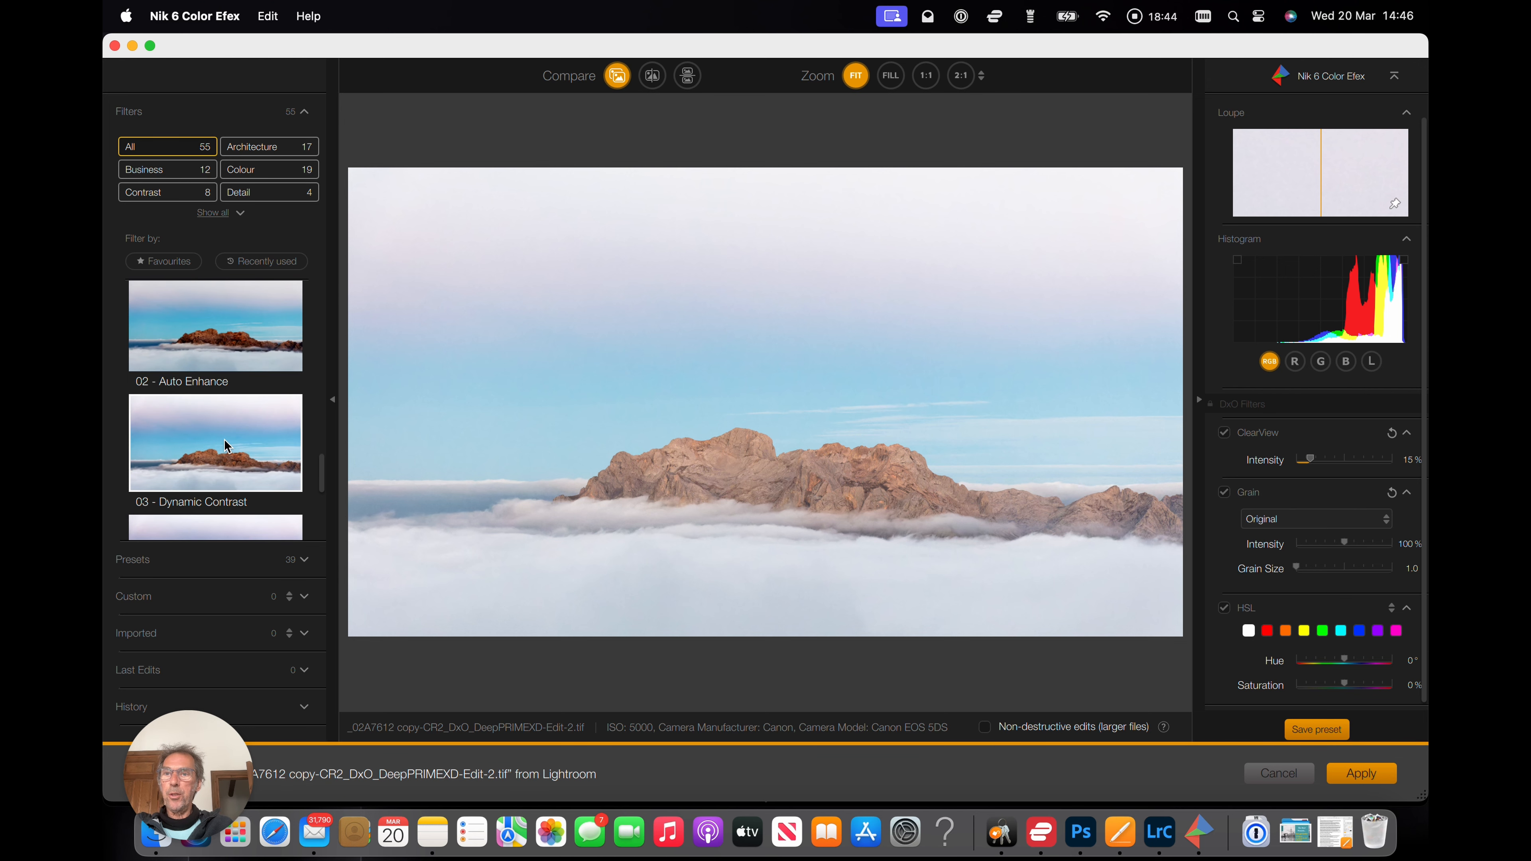
scroll(225, 445, "down", 3)
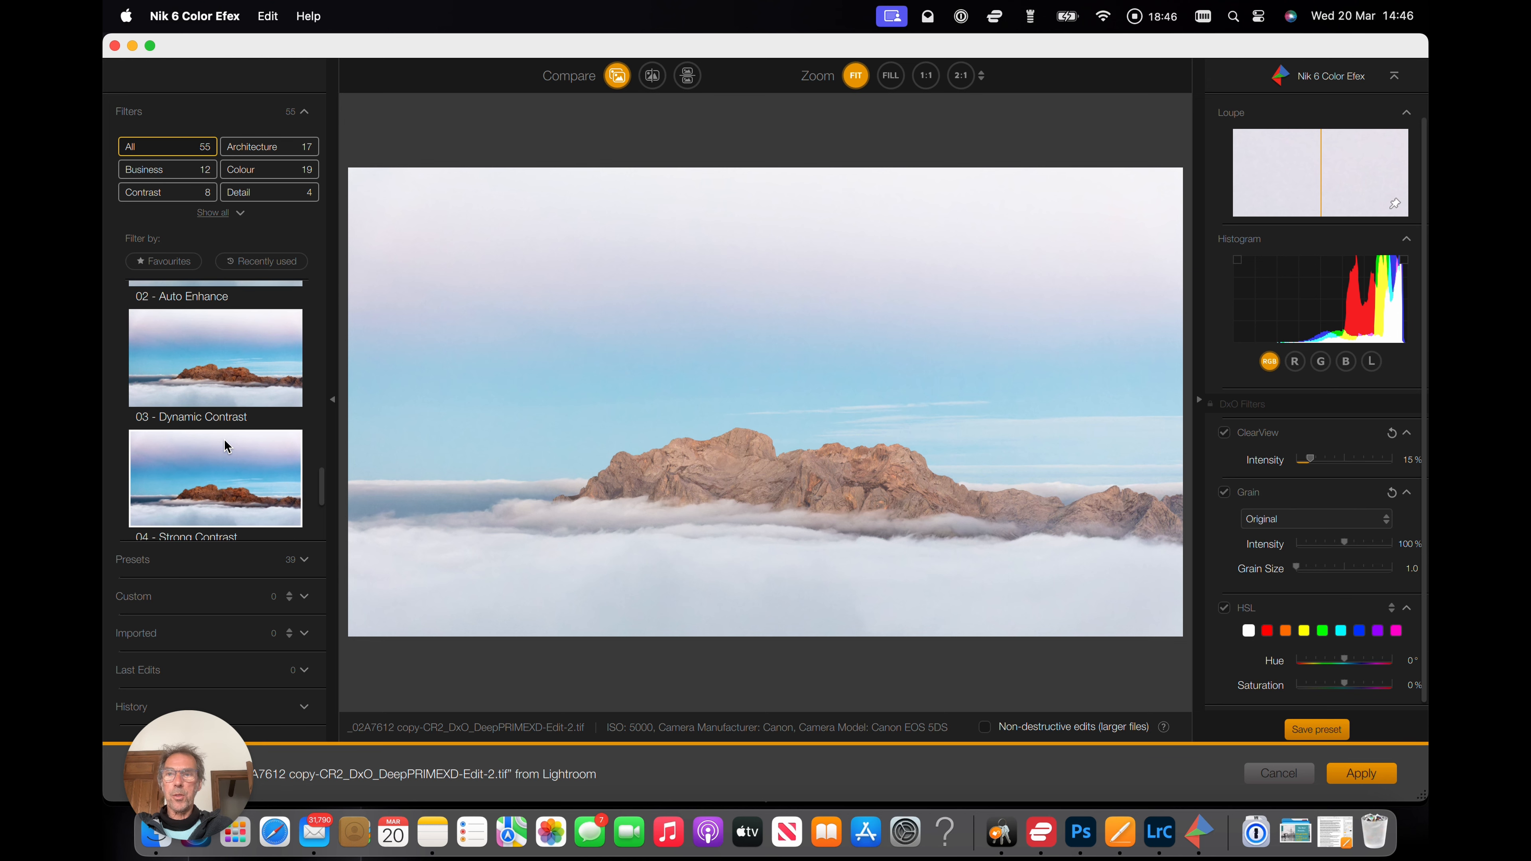
scroll(224, 439, "down", 3)
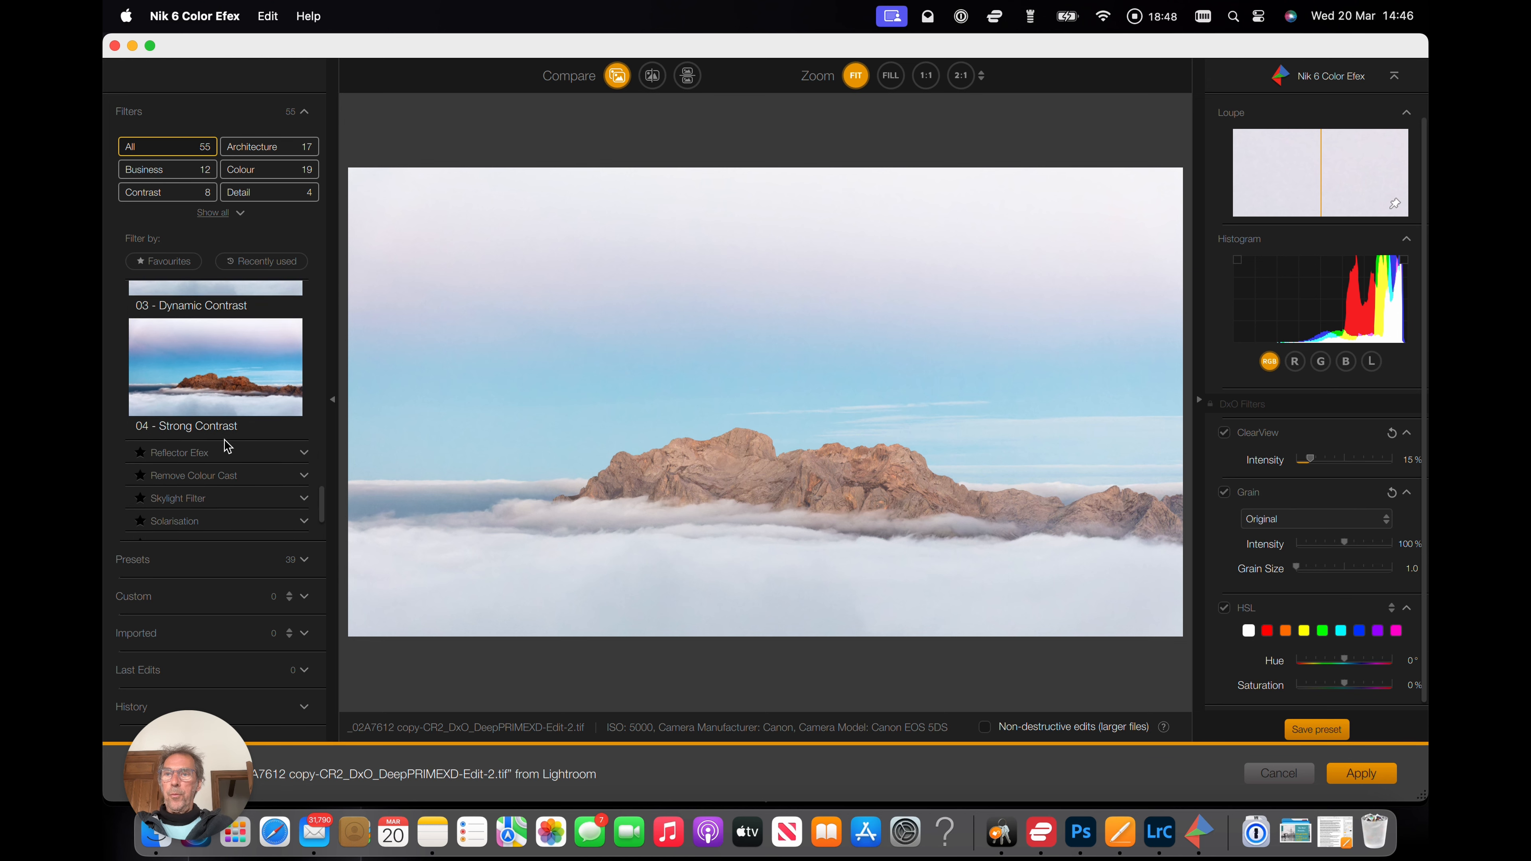
scroll(226, 441, "up", 5)
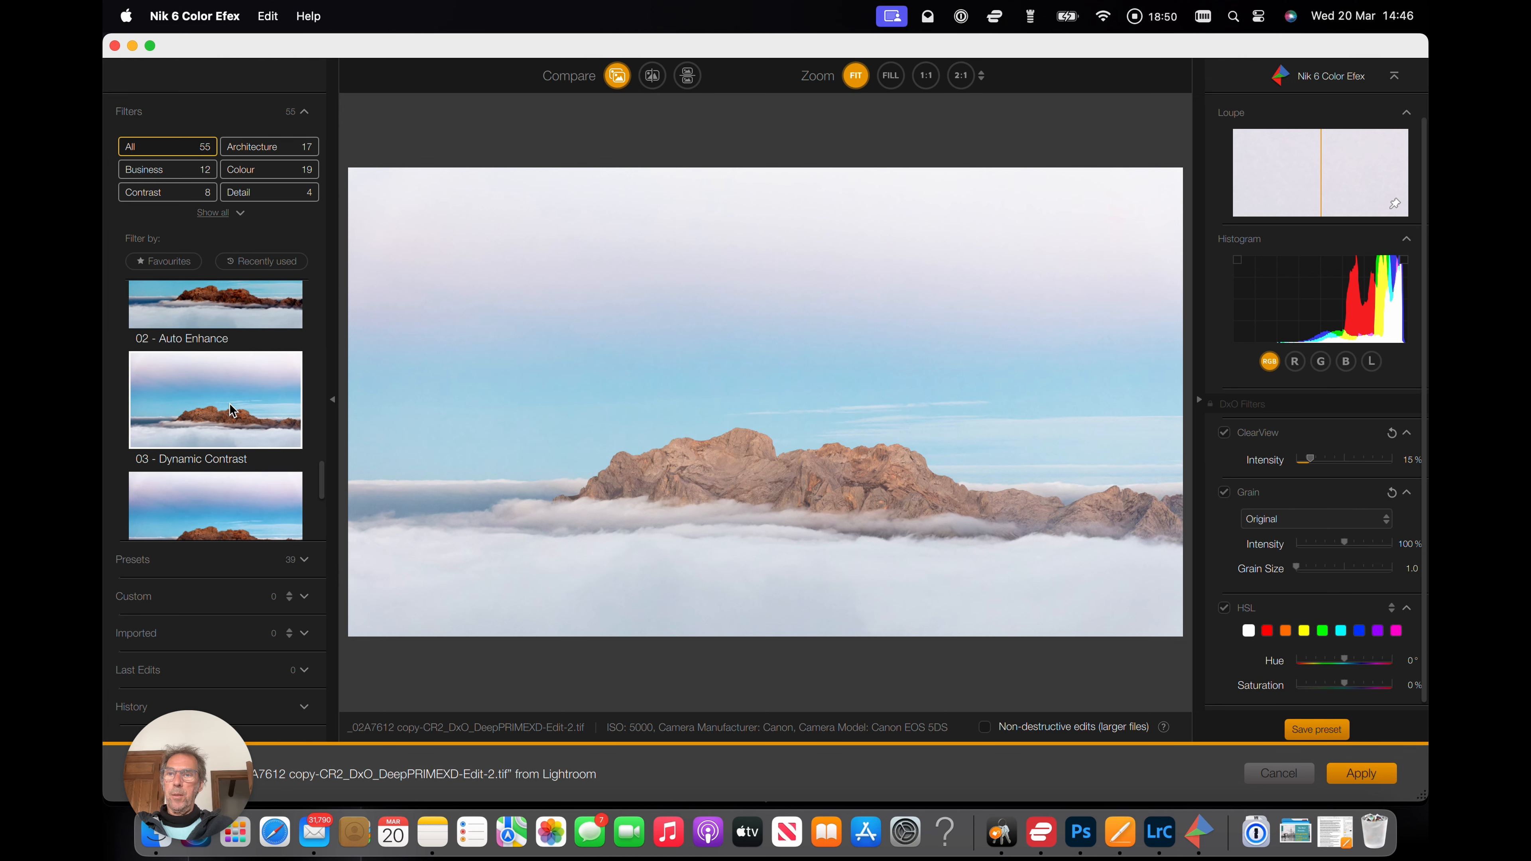
scroll(230, 403, "up", 2)
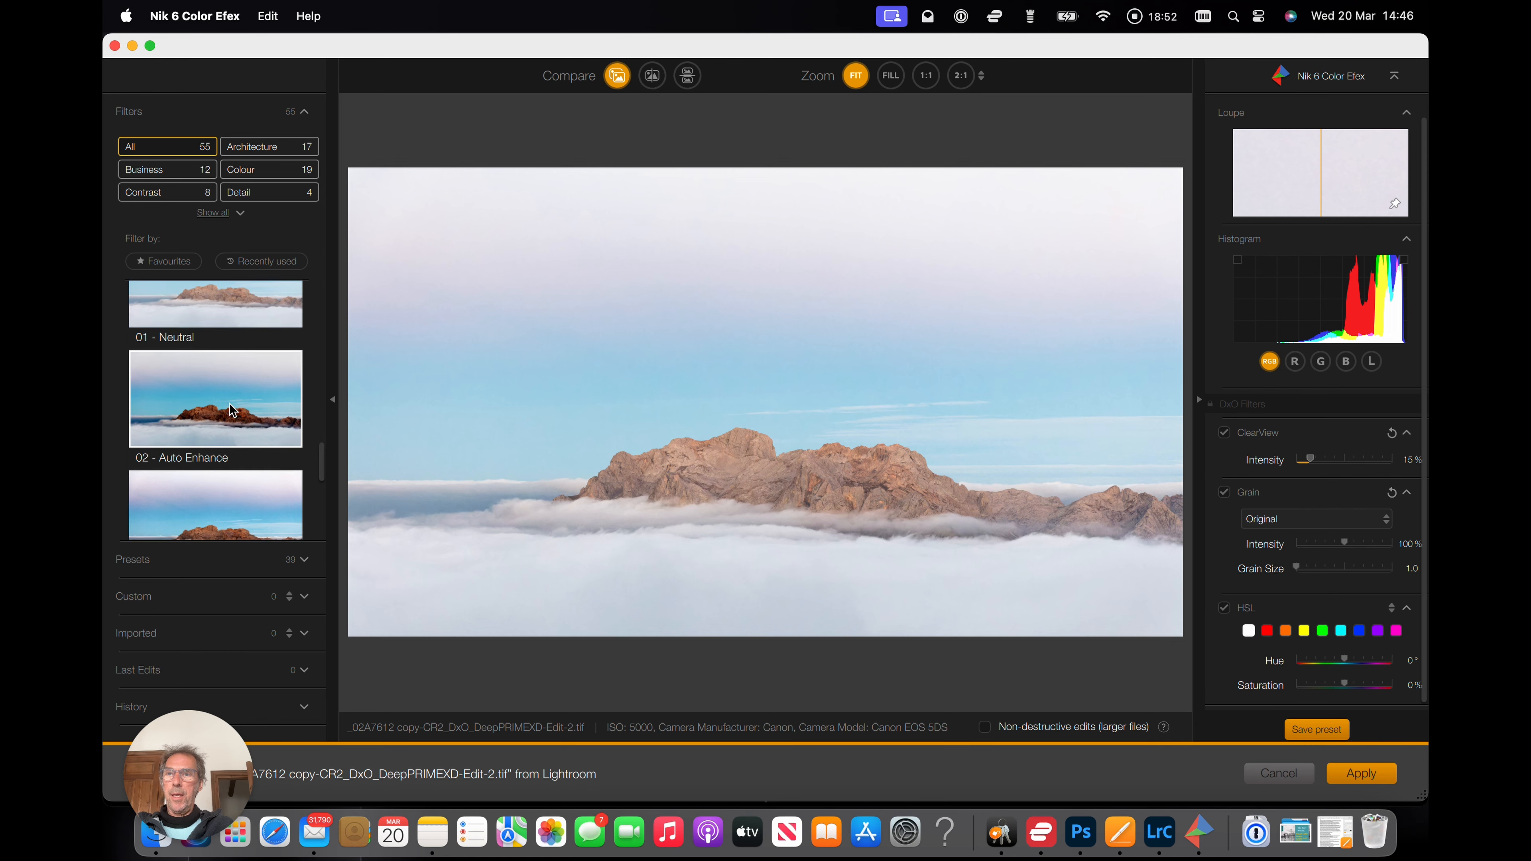
left_click(216, 381)
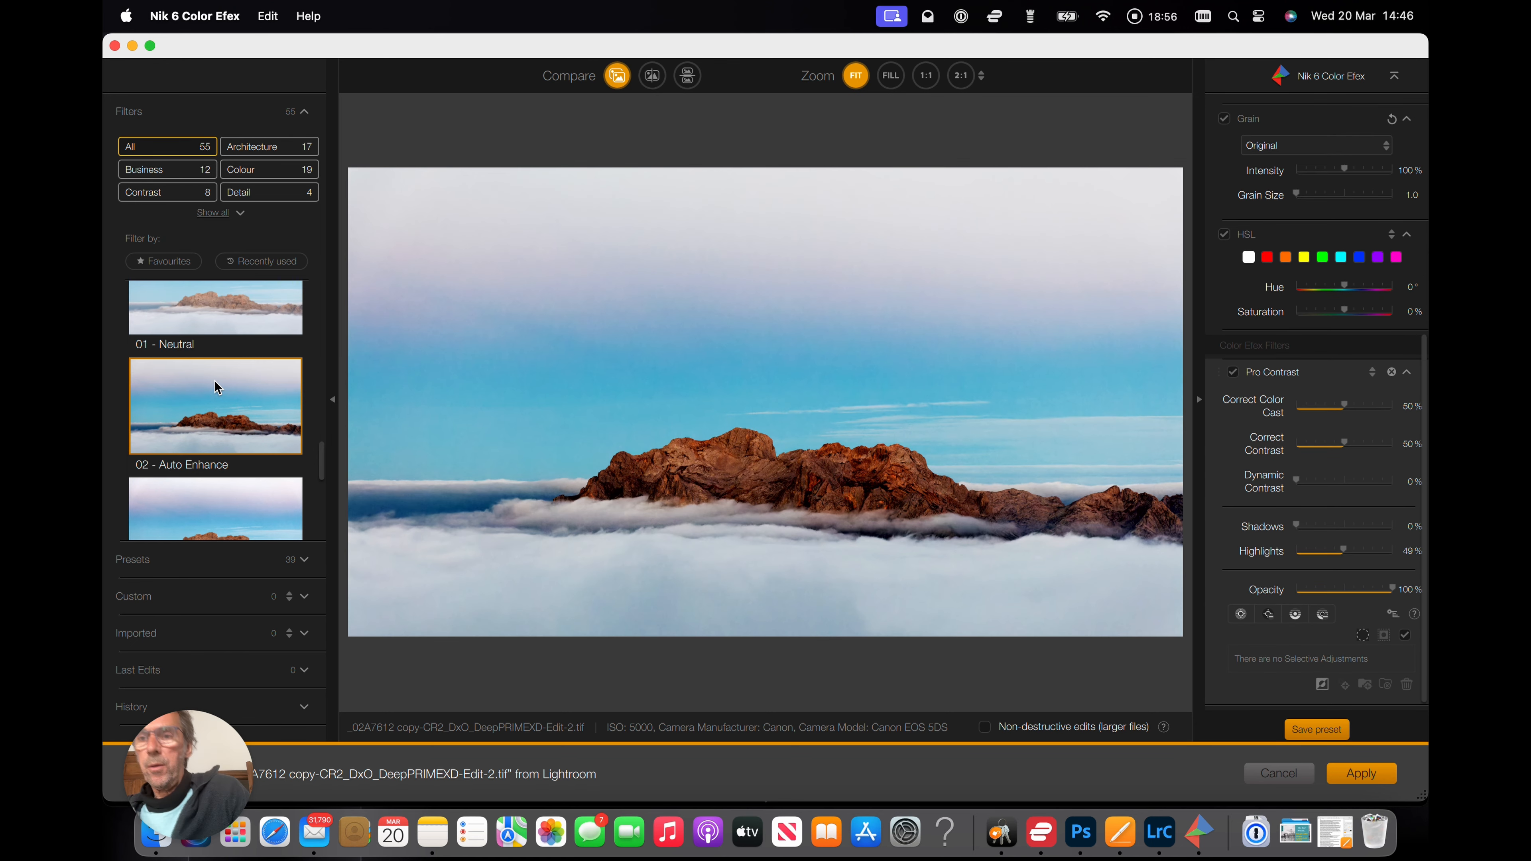
left_click(617, 76)
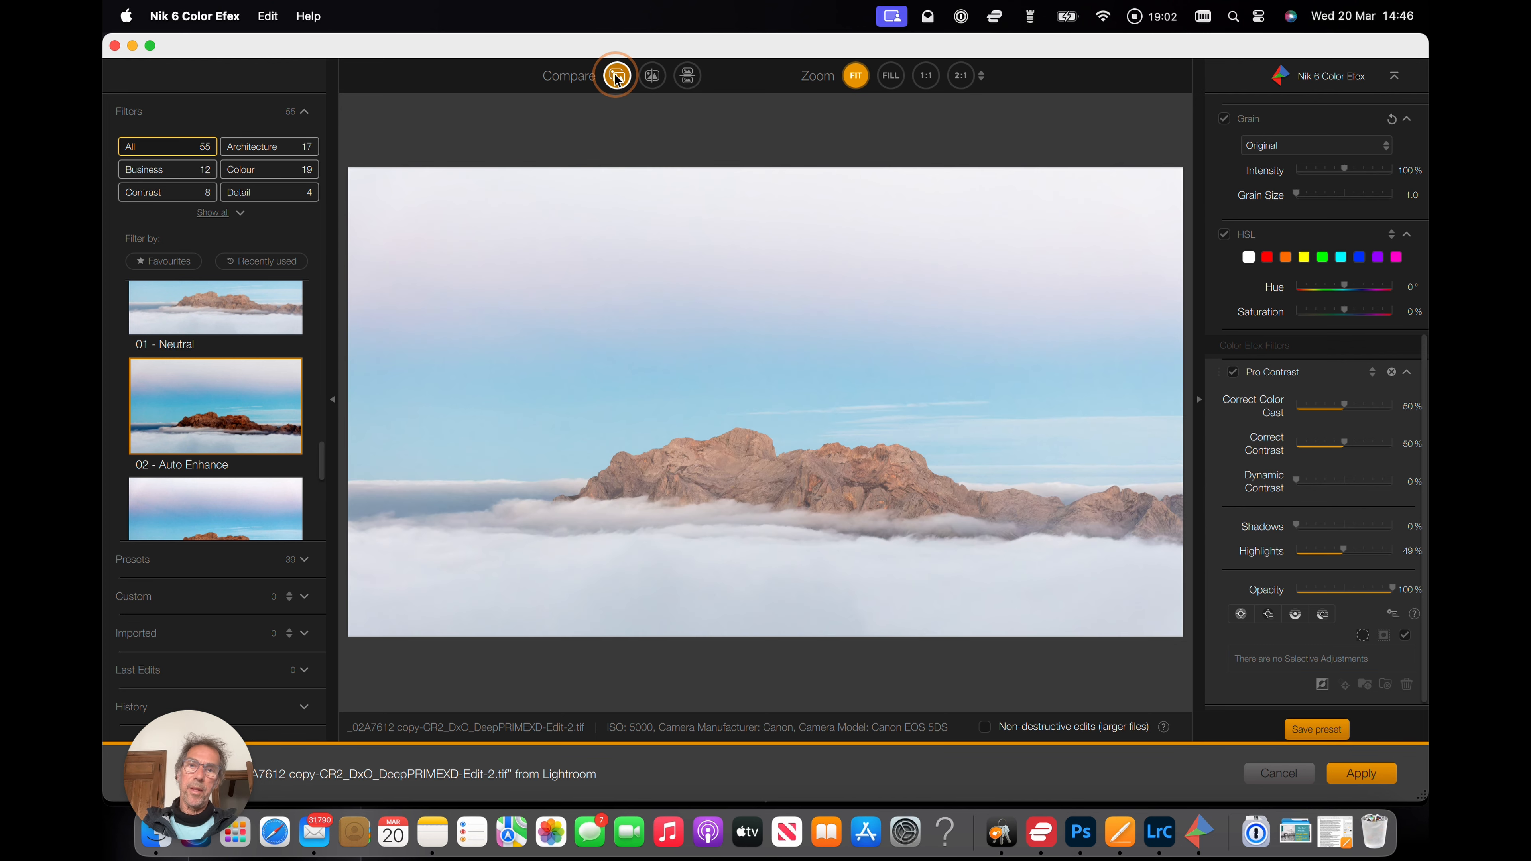
left_click(617, 77)
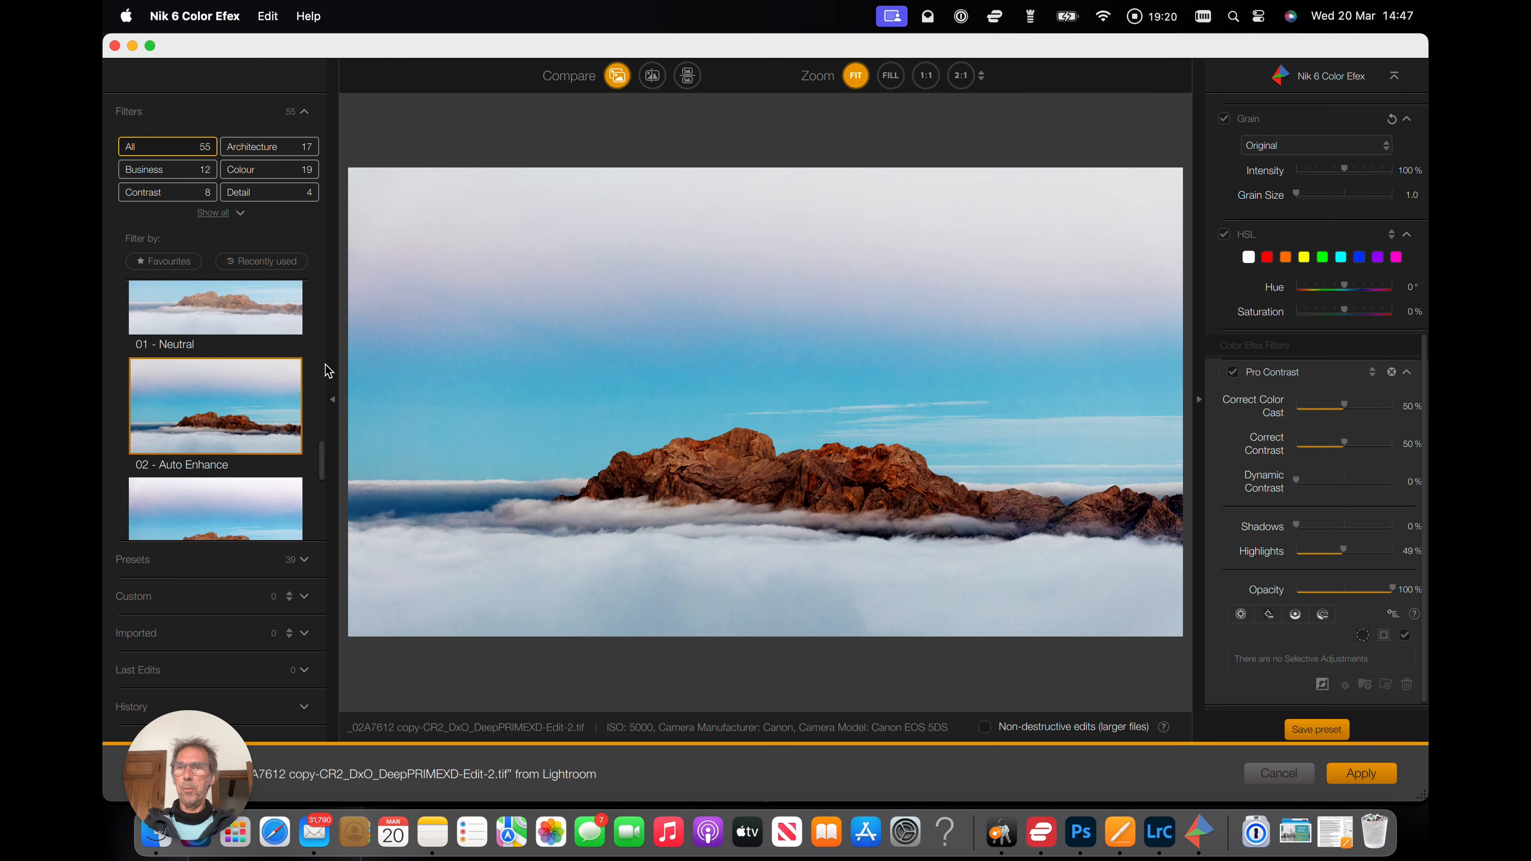
Apply the 01 - Neutral Pro Contrast preset and set Correct Contrast to 11%, Dynamic Contrast 6% and Highlights 30%.
left_click(220, 304)
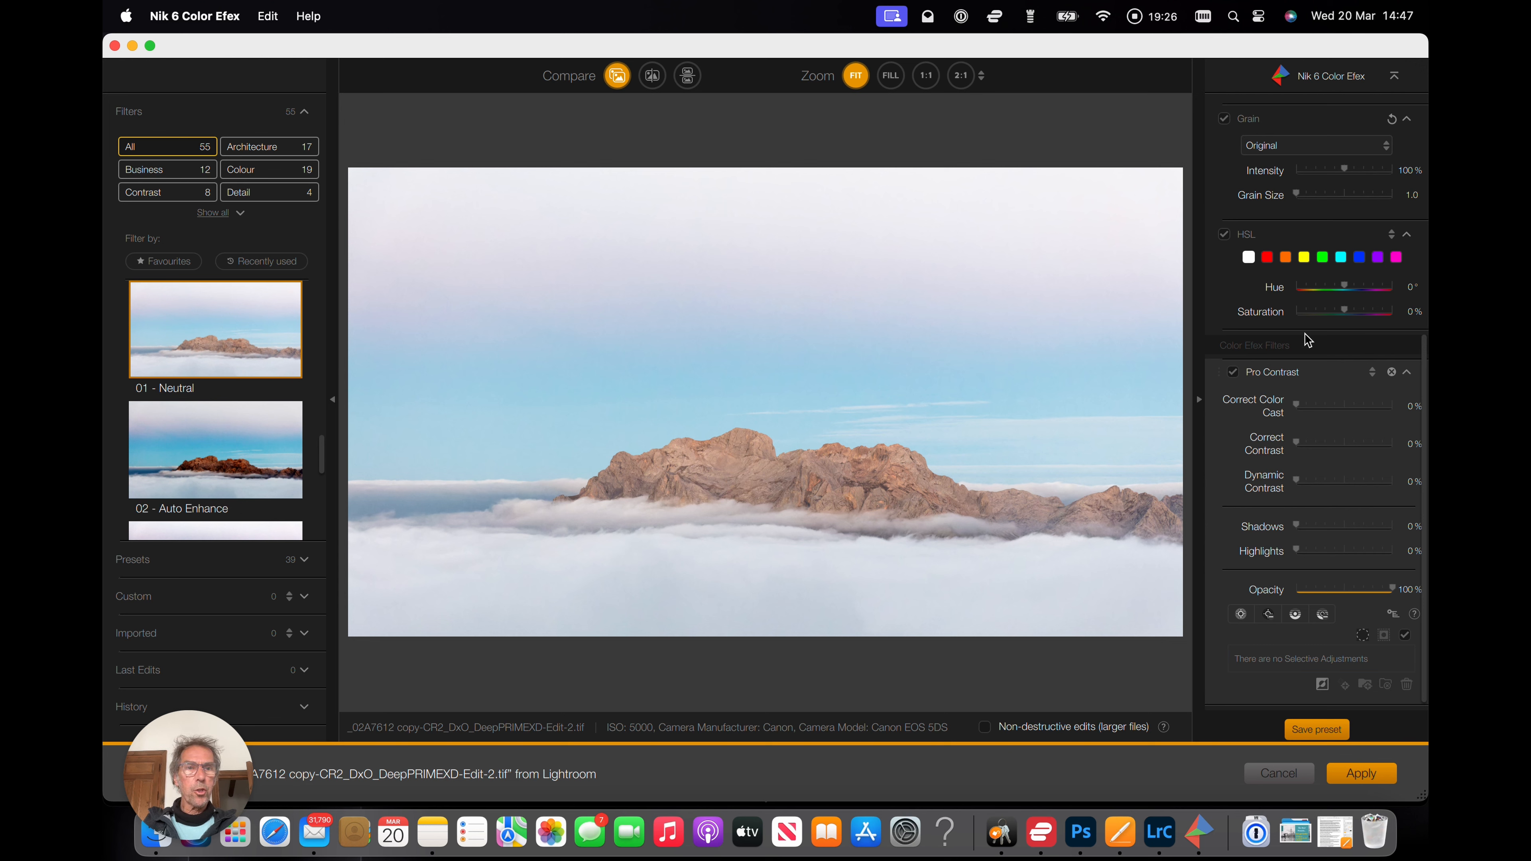
left_click_drag(1299, 412, 1312, 449)
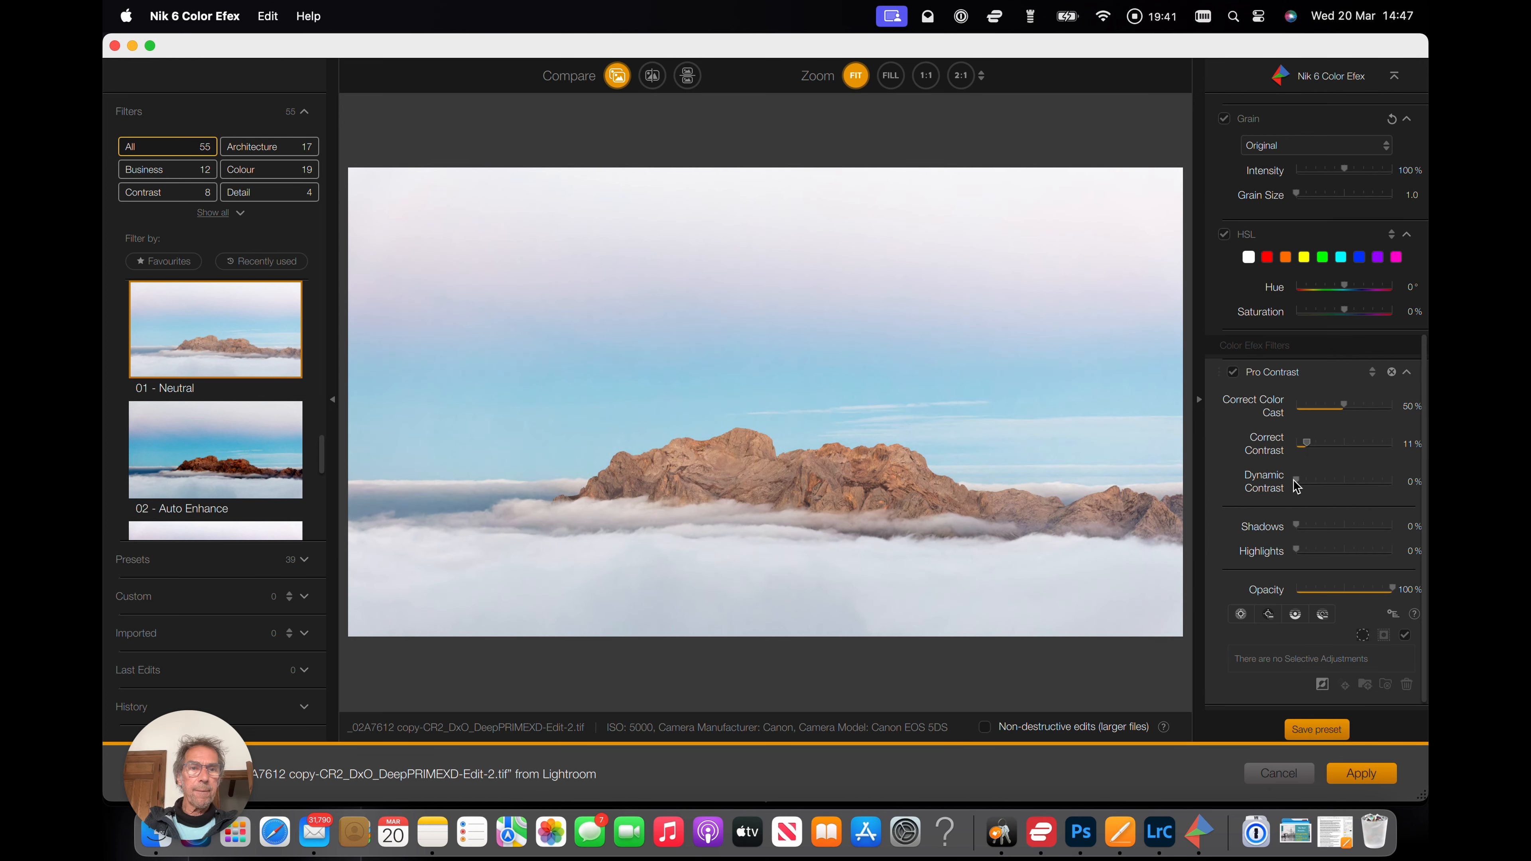
left_click_drag(1298, 485, 1329, 557)
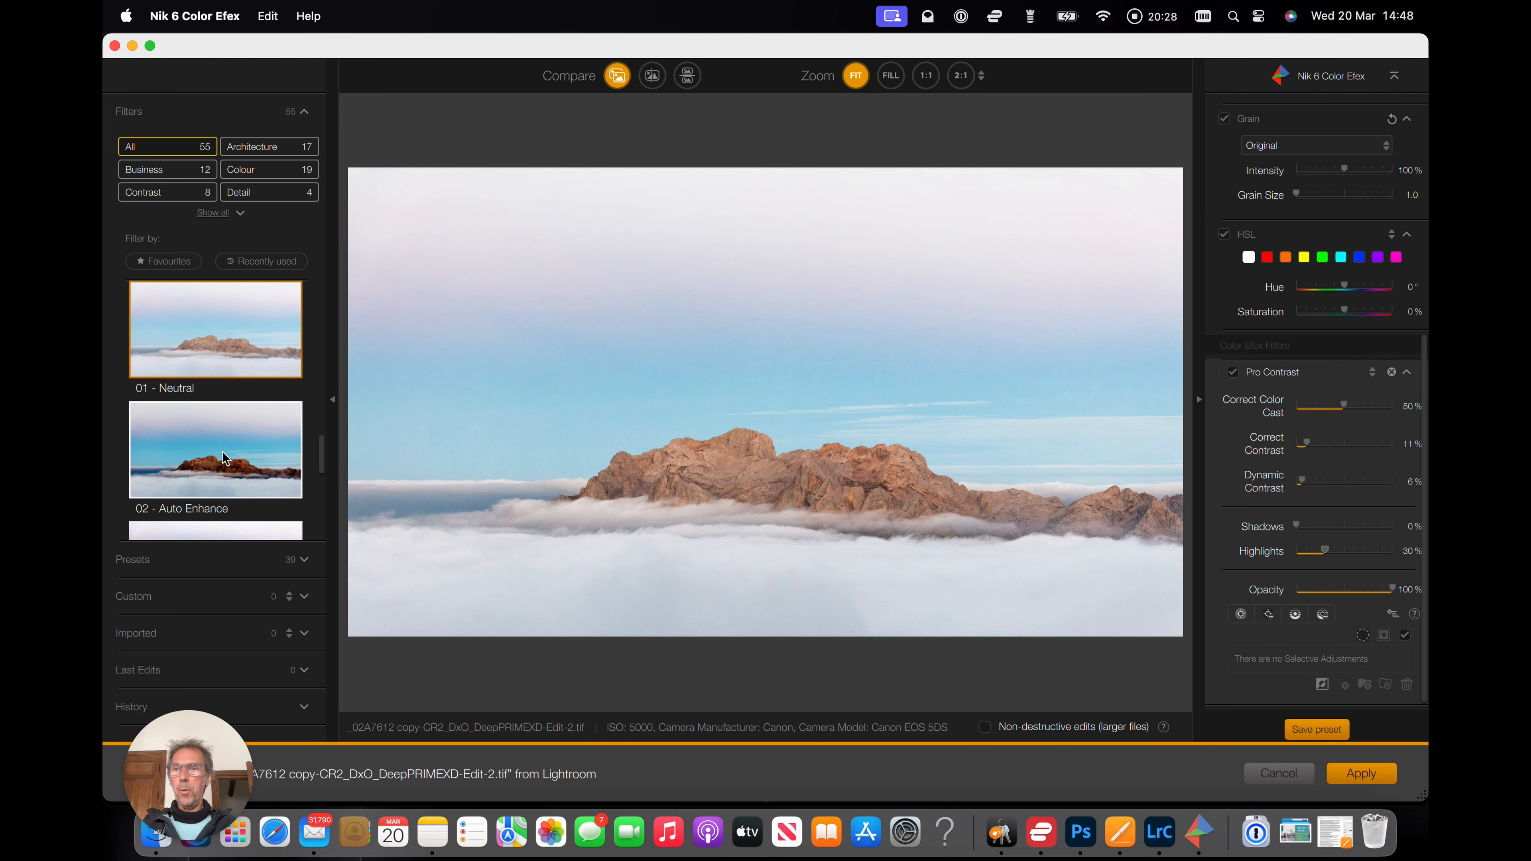
Try the Classical Soft Focus and Bleach Bypass filters on the image.
scroll(223, 450, "up", 5)
scroll(224, 459, "up", 5)
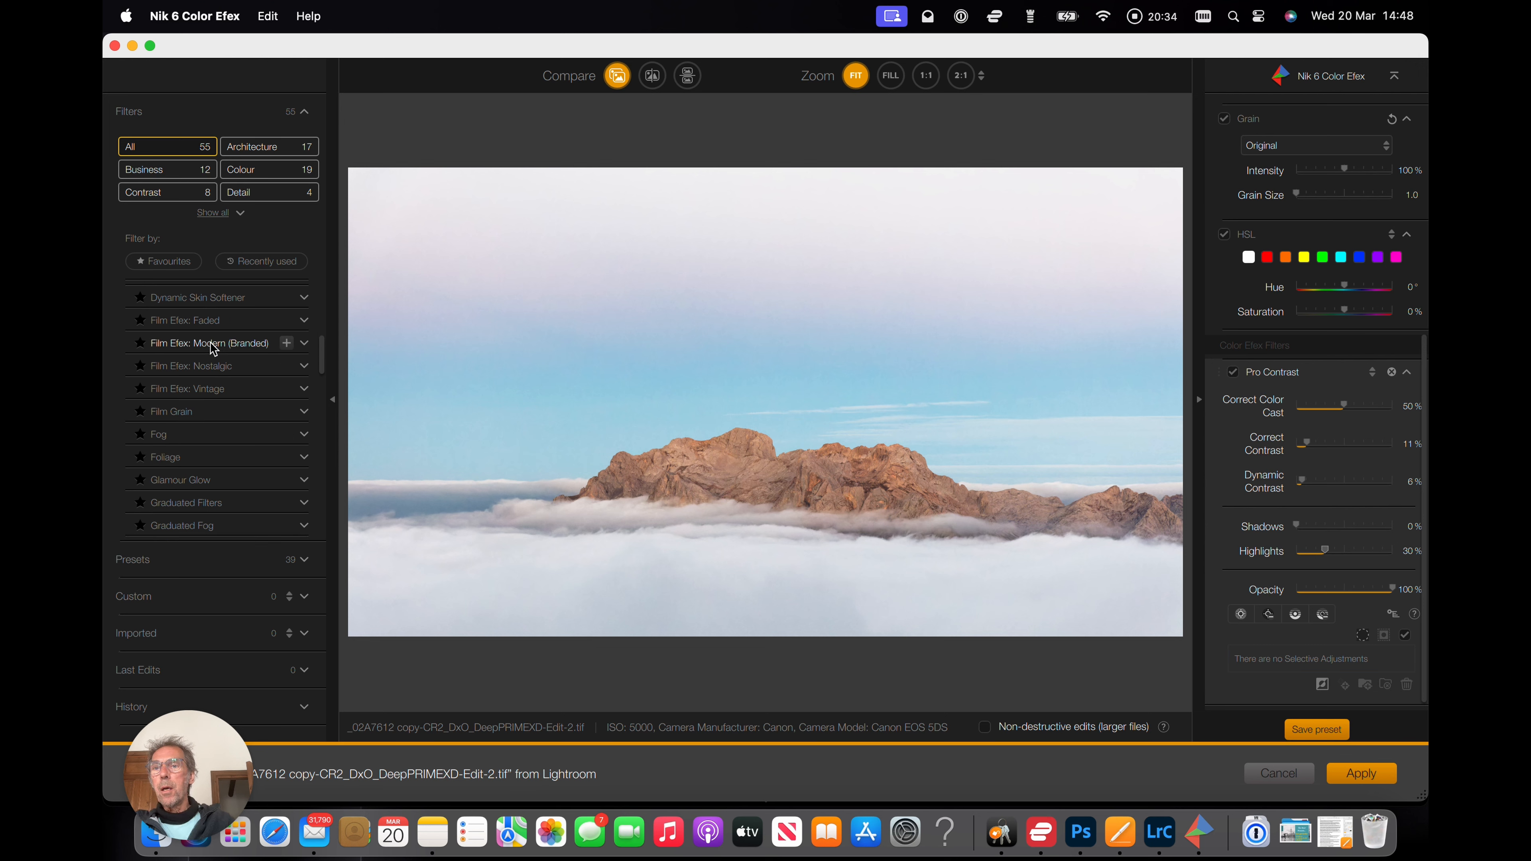
scroll(210, 344, "up", 5)
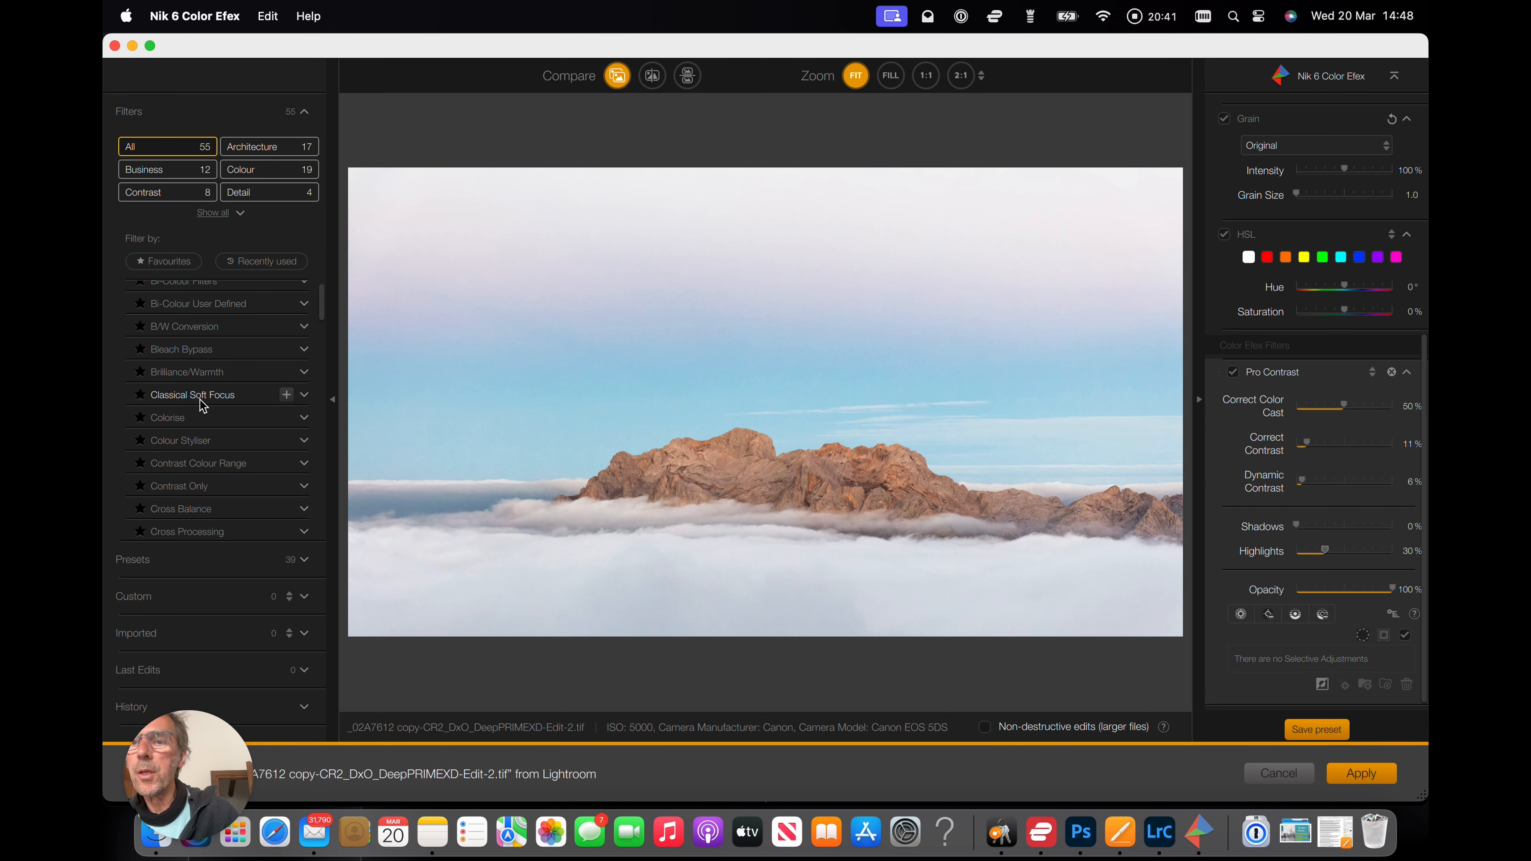
left_click(195, 395)
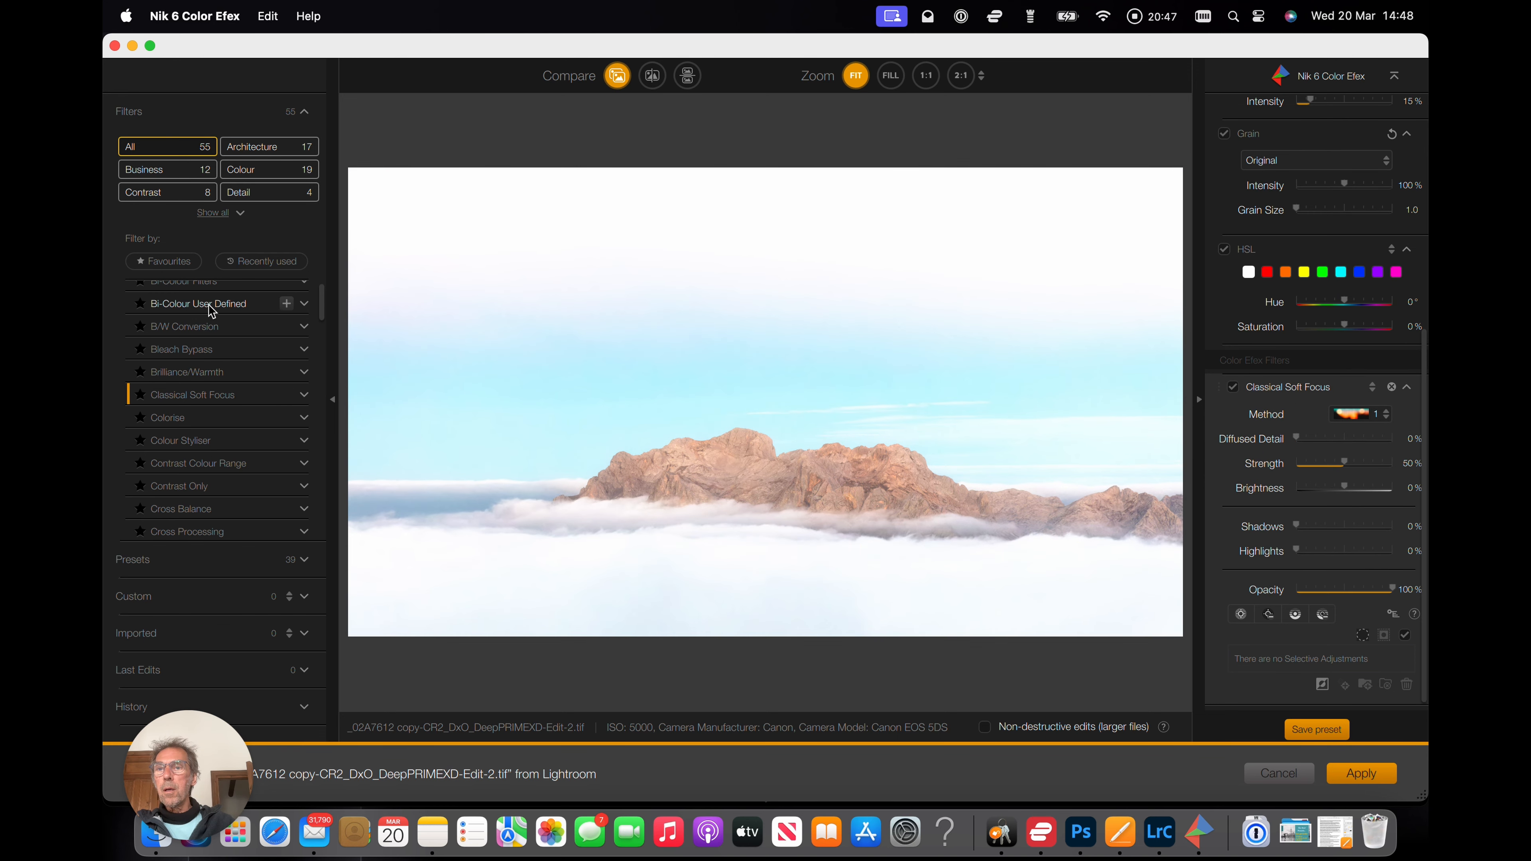
left_click(193, 350)
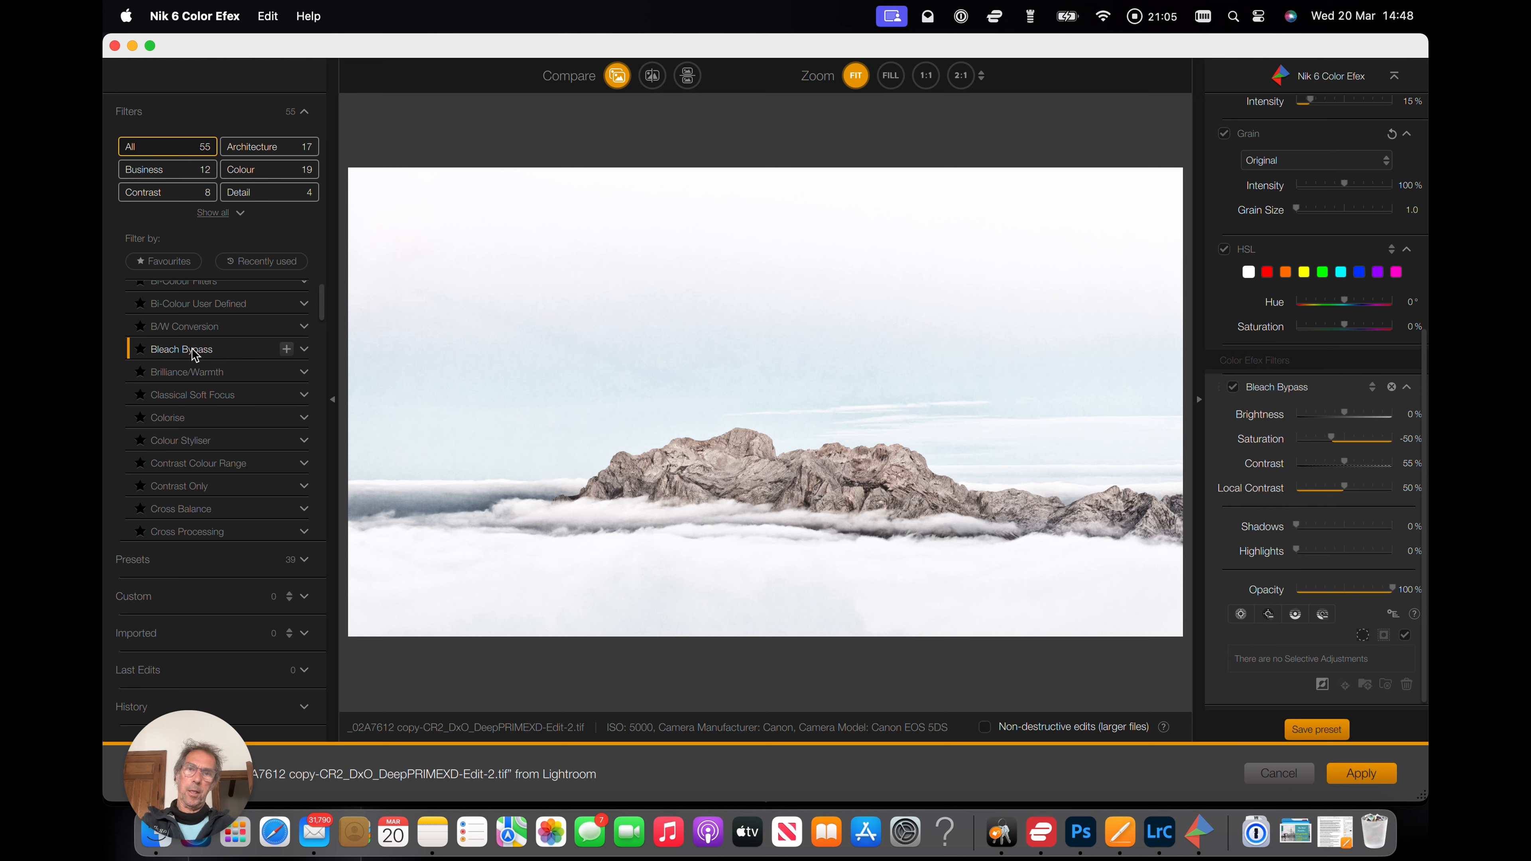
Filter the list to Colour filters and try the Brilliance/Warmth filter.
scroll(192, 348, "down", 2)
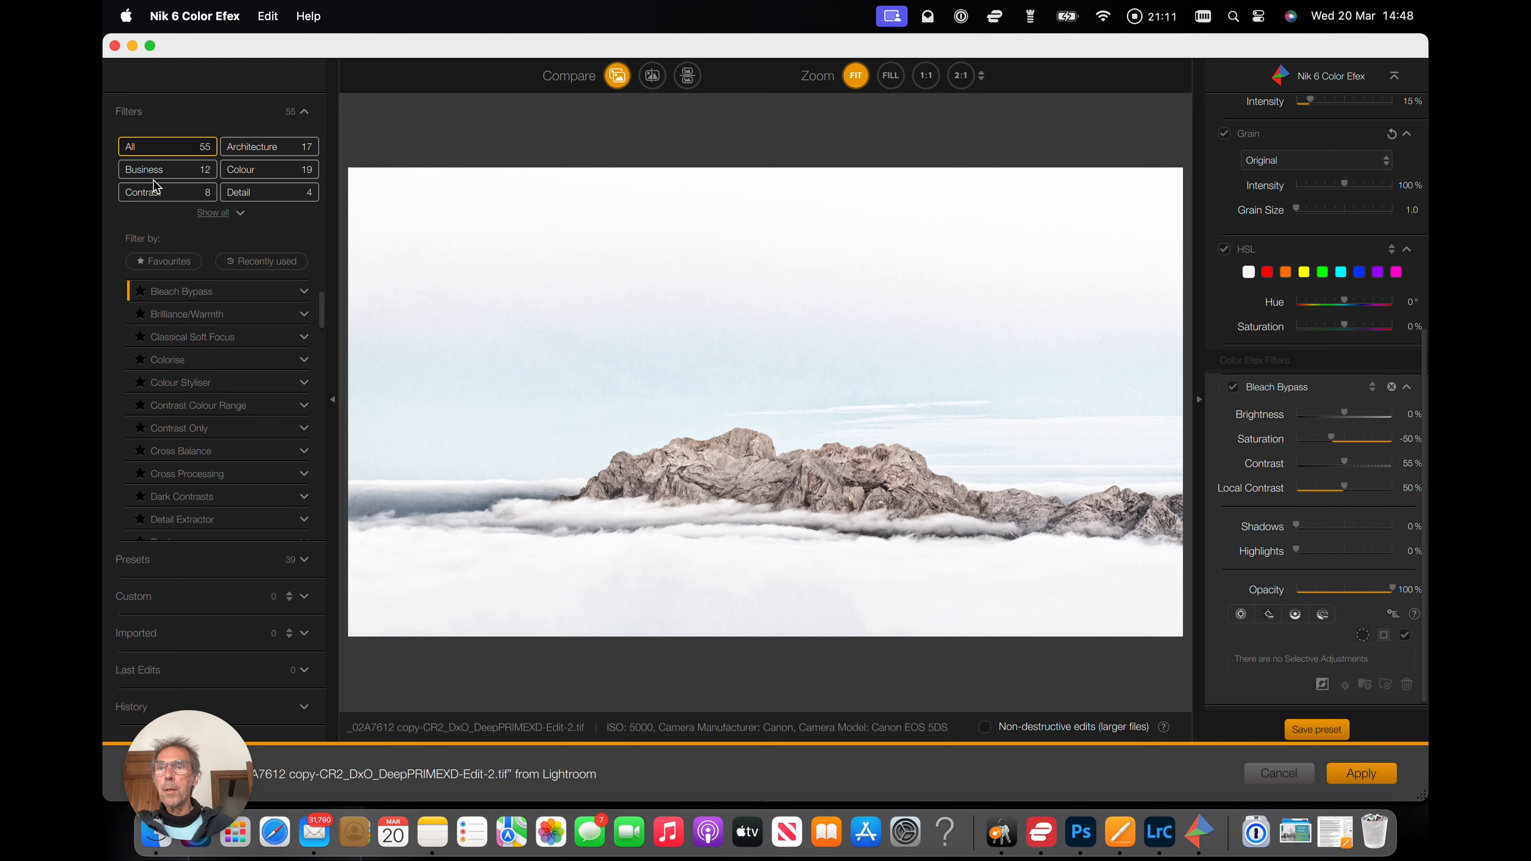
left_click(273, 172)
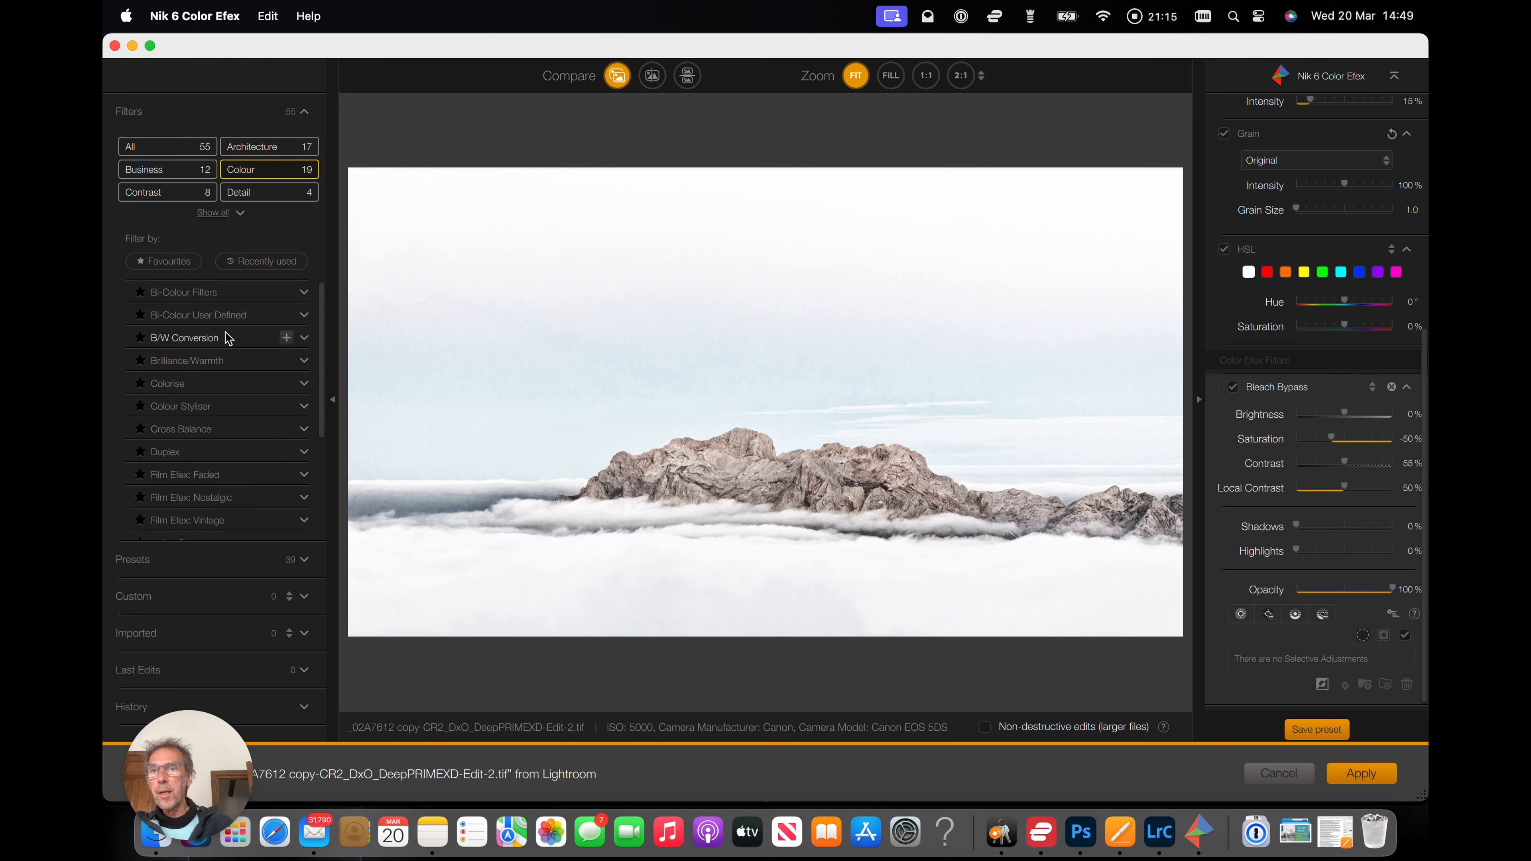
left_click(217, 361)
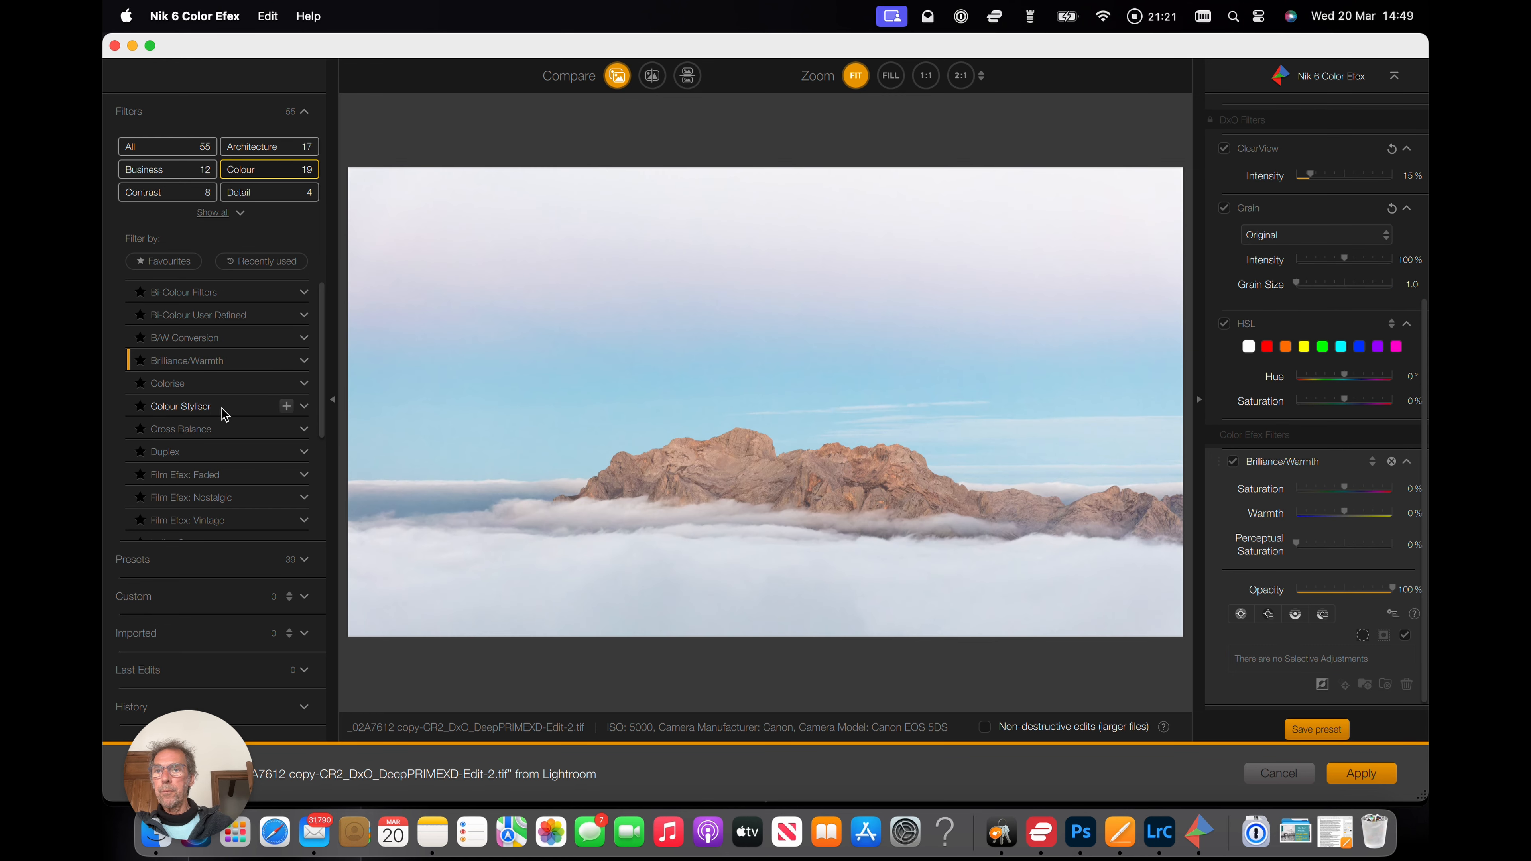
Browse the Sample Presets, trying Vintage Saturation and looking through the other preset thumbnails.
left_click(220, 430)
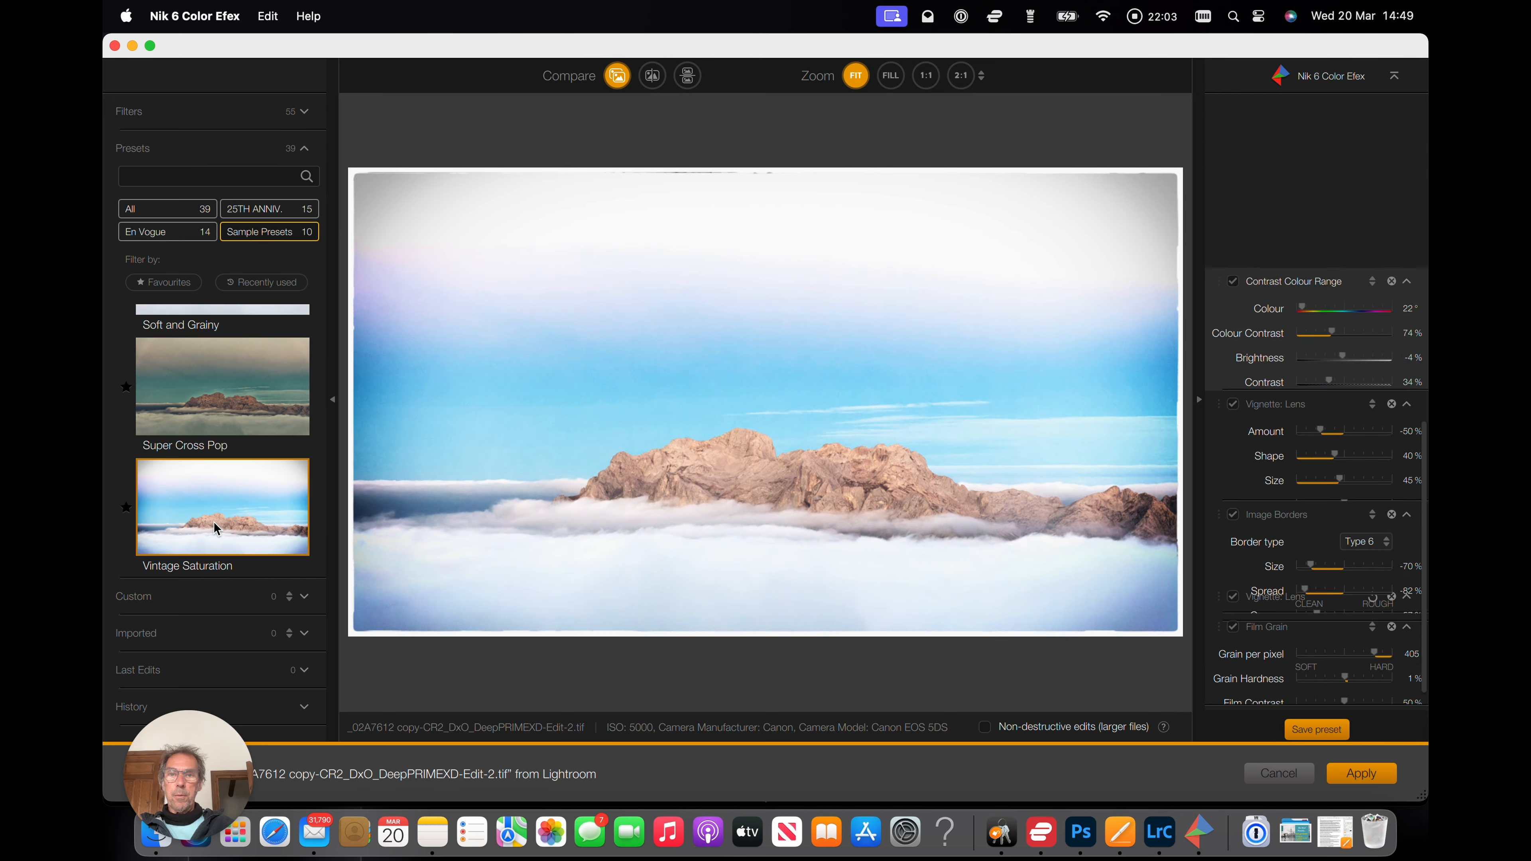
scroll(213, 521, "down", 2)
scroll(212, 521, "up", 8)
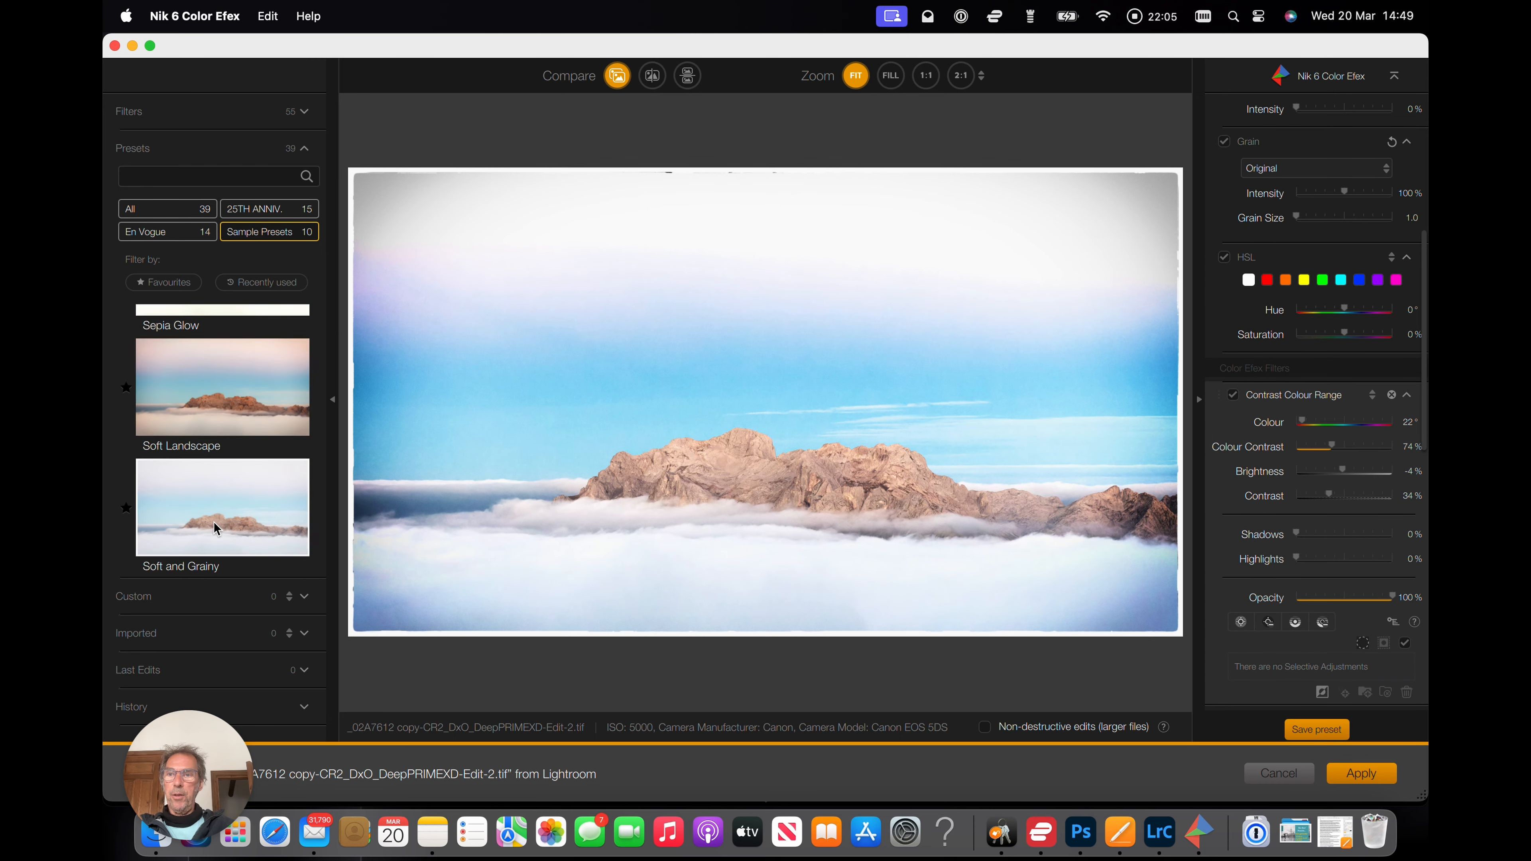
scroll(213, 522, "up", 2)
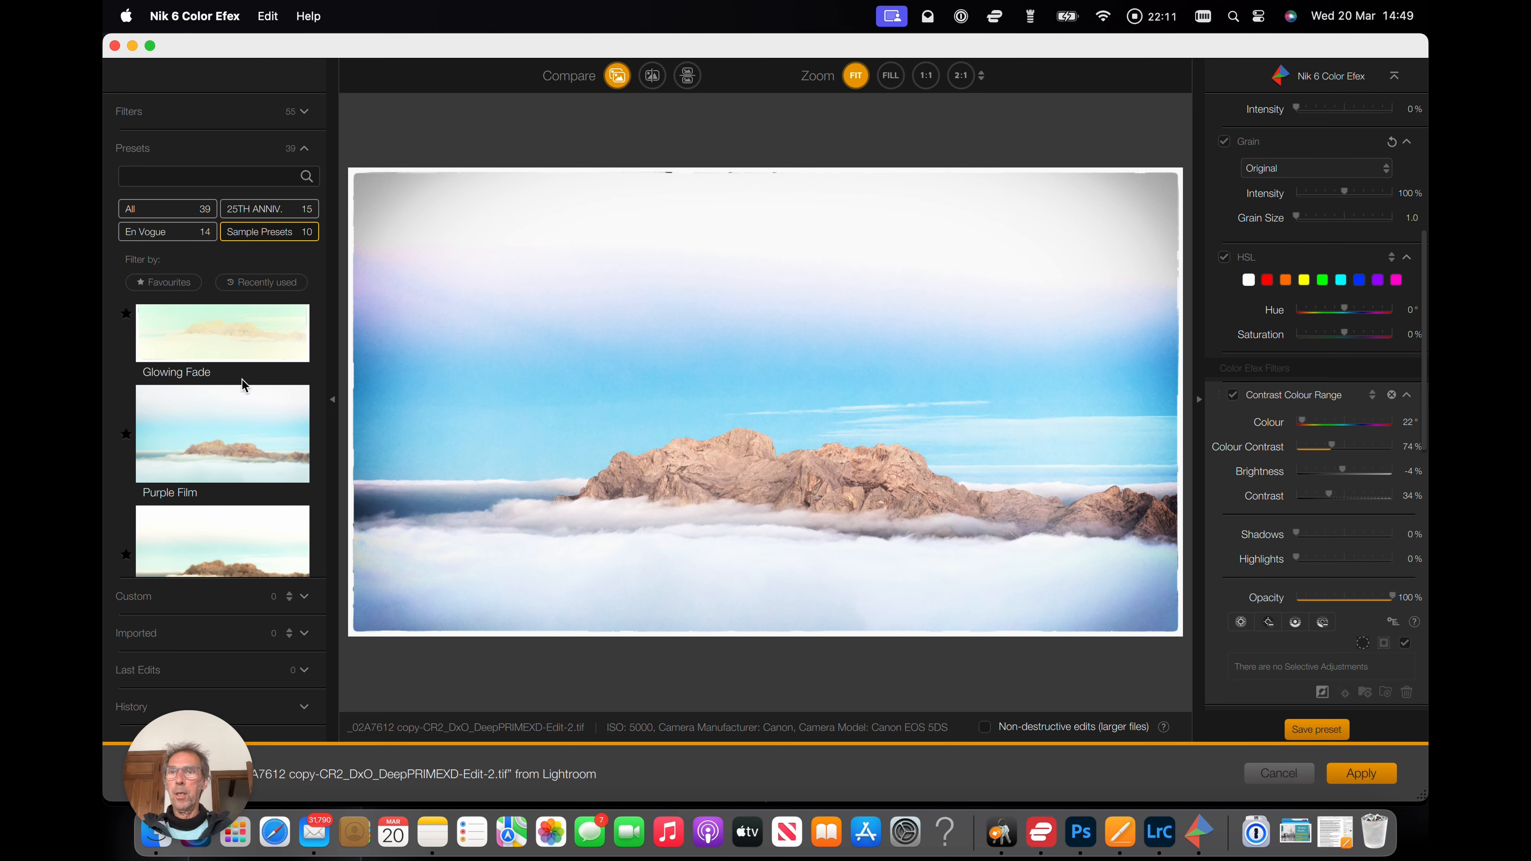
scroll(206, 356, "up", 3)
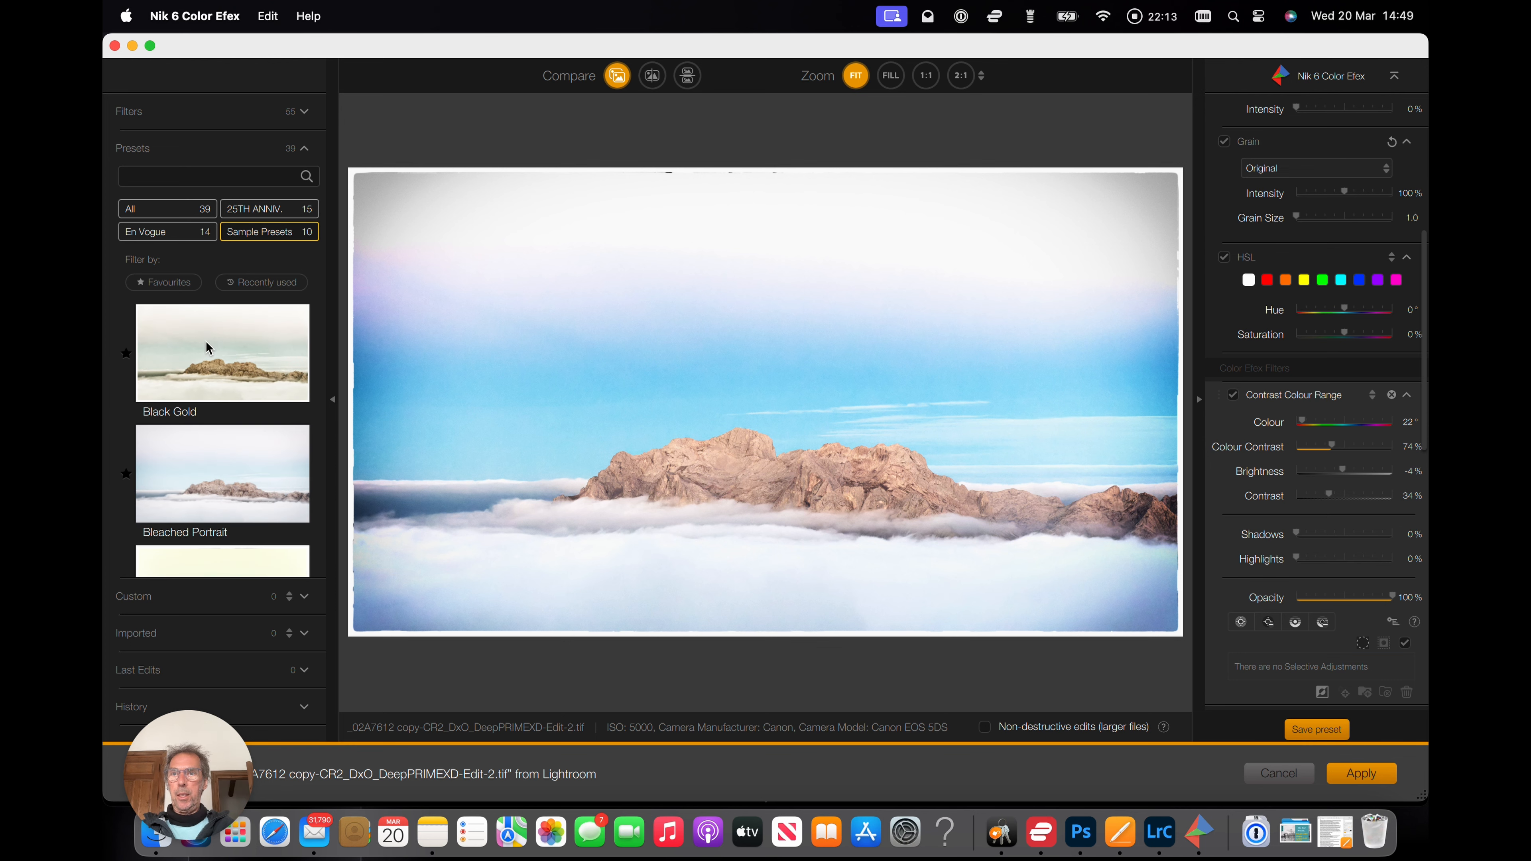
scroll(183, 423, "down", 3)
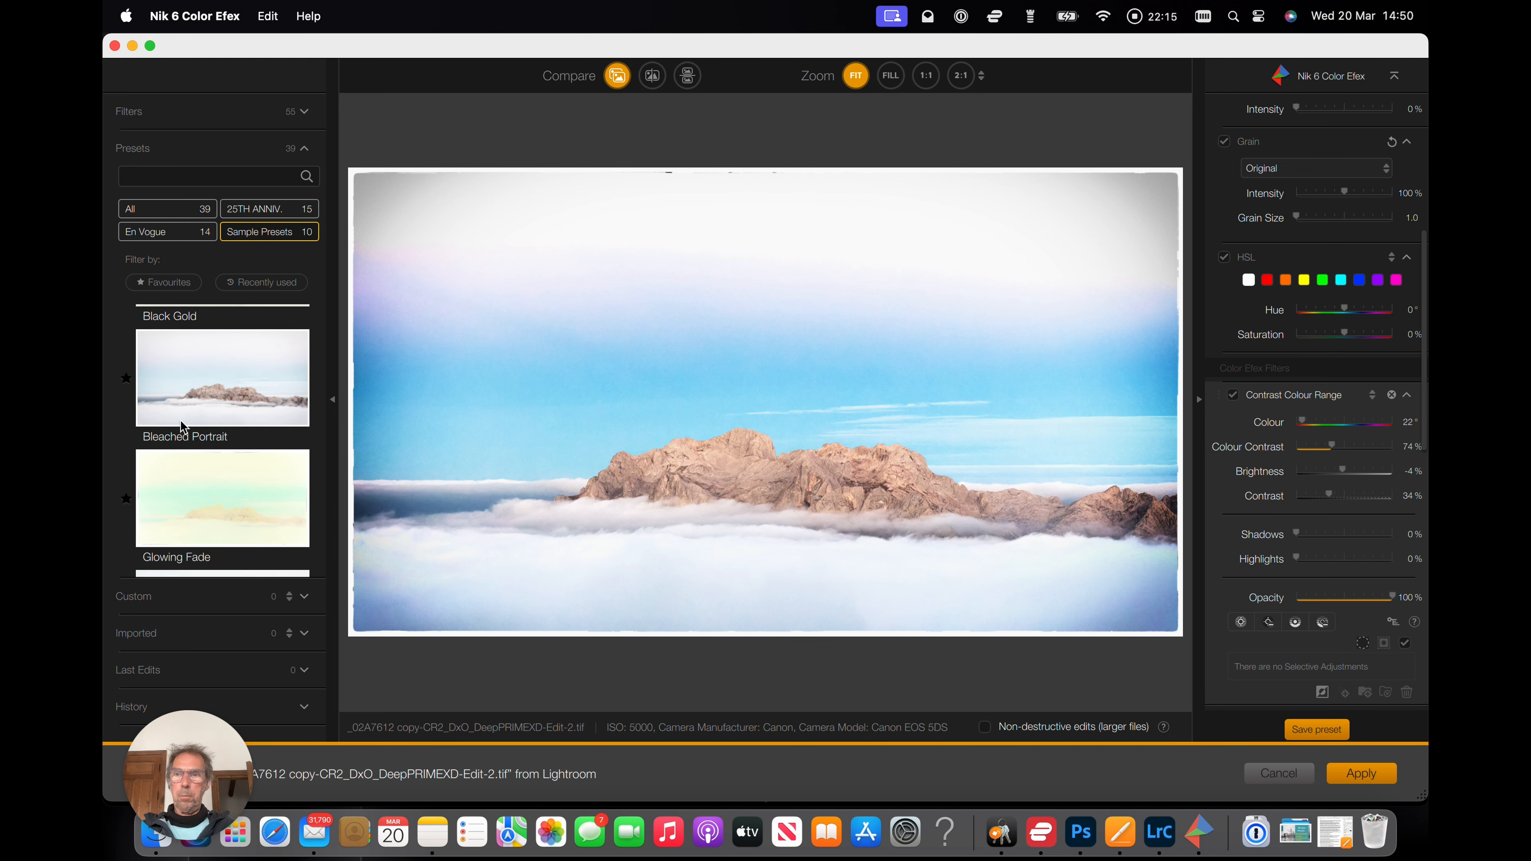
scroll(181, 420, "up", 3)
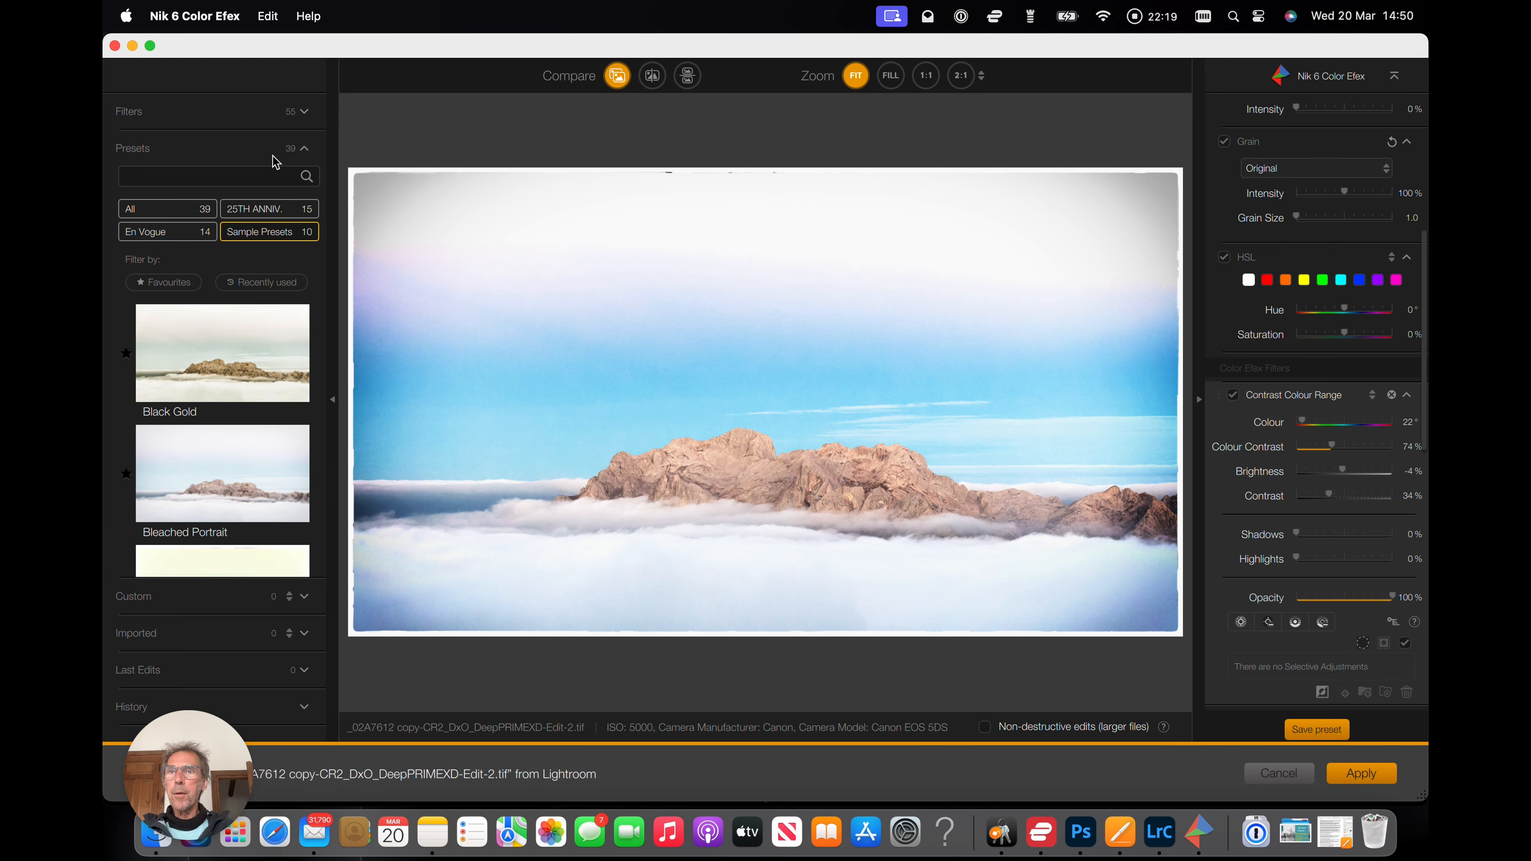
Return to the Contrast filters and set the Pro Contrast filter's Correct Contrast to 29%.
left_click(307, 112)
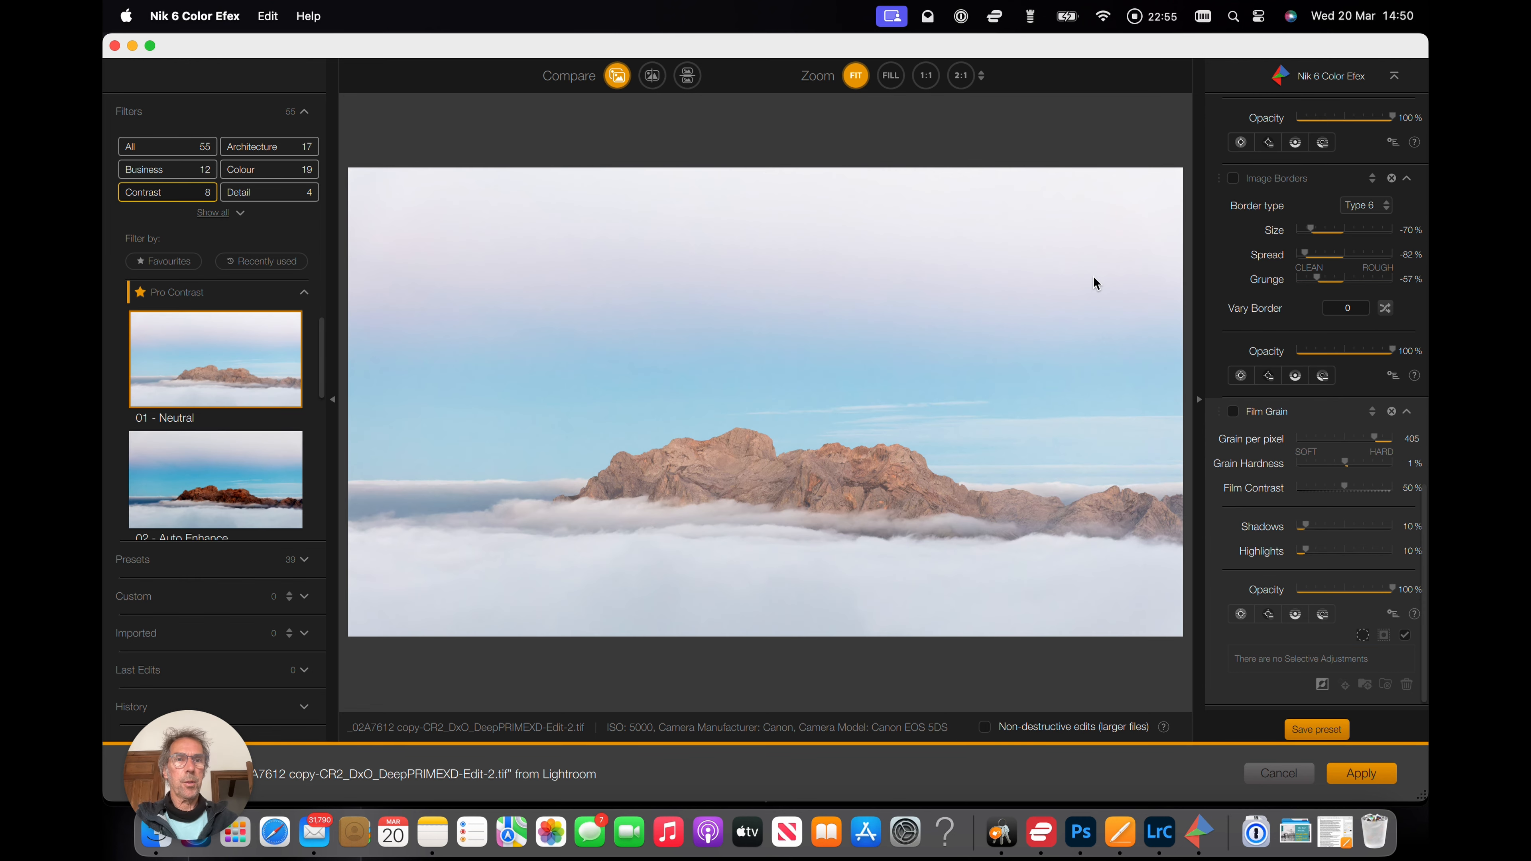
scroll(1277, 270, "up", 6)
scroll(1278, 270, "up", 10)
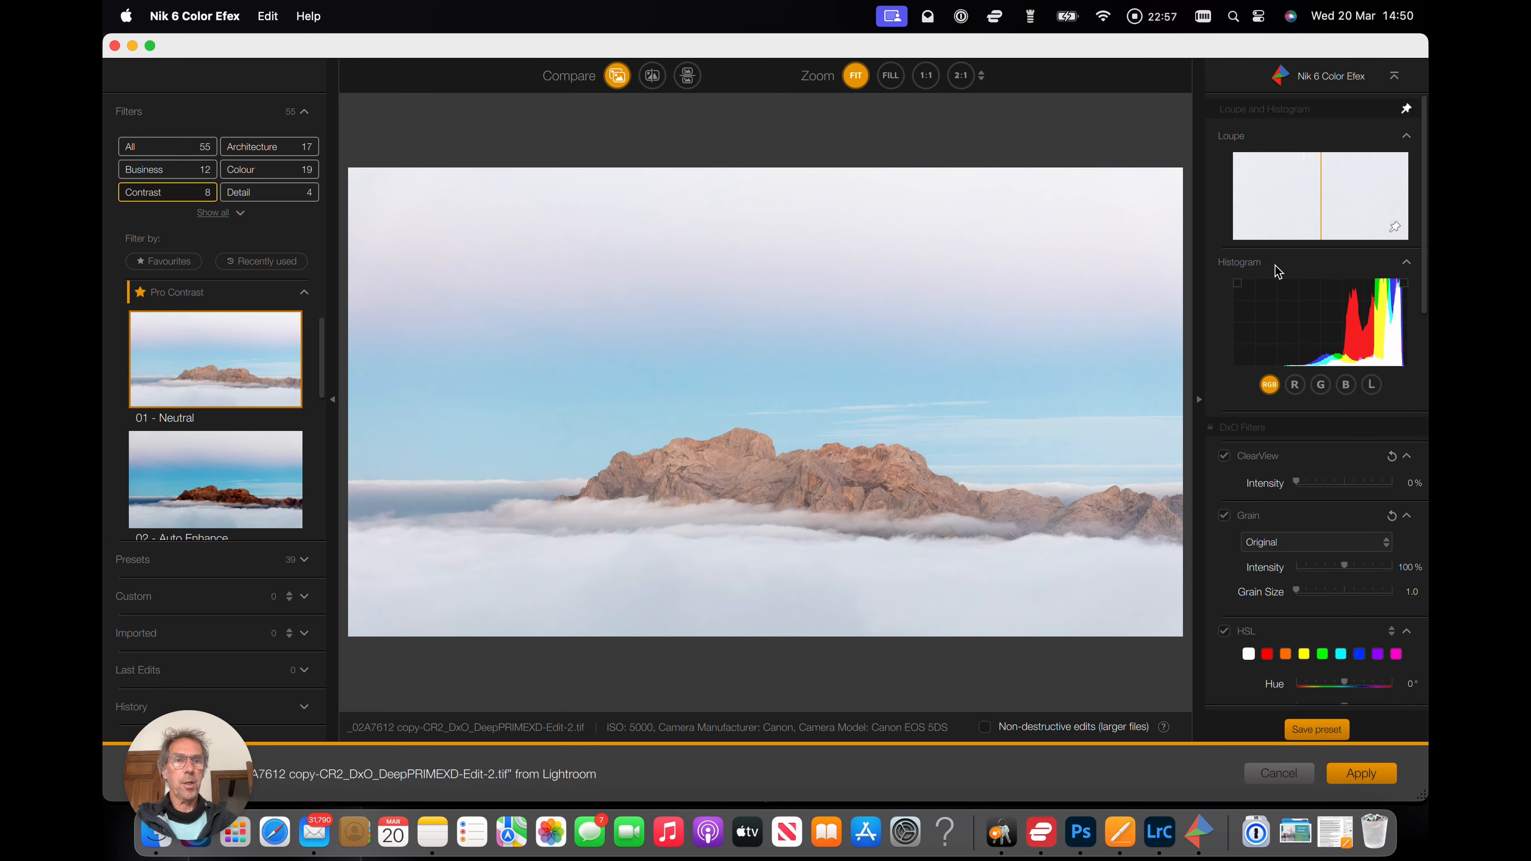
scroll(1277, 270, "down", 10)
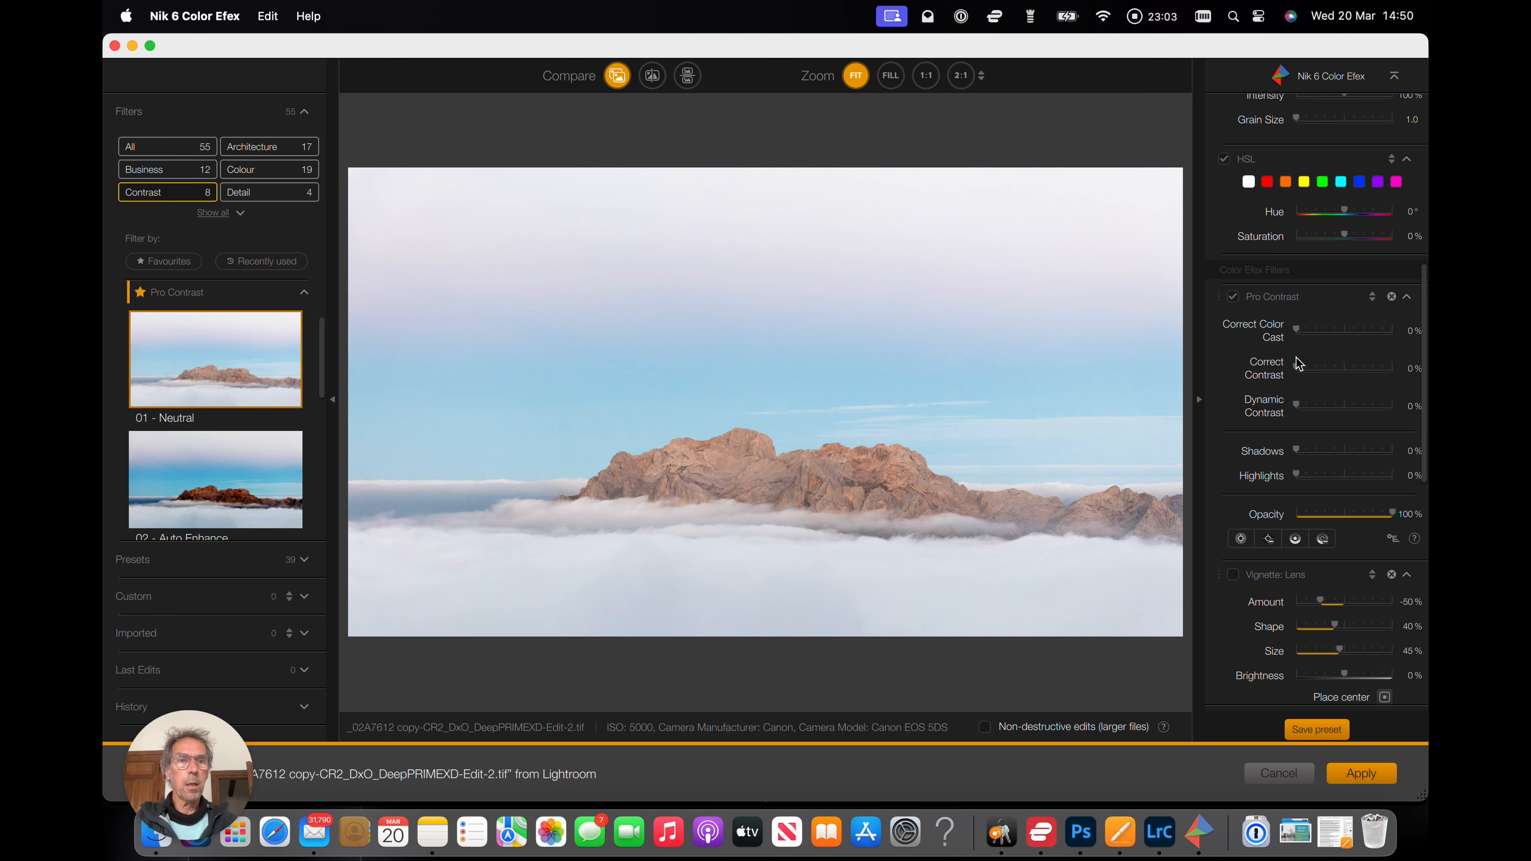
left_click_drag(1298, 368, 1324, 369)
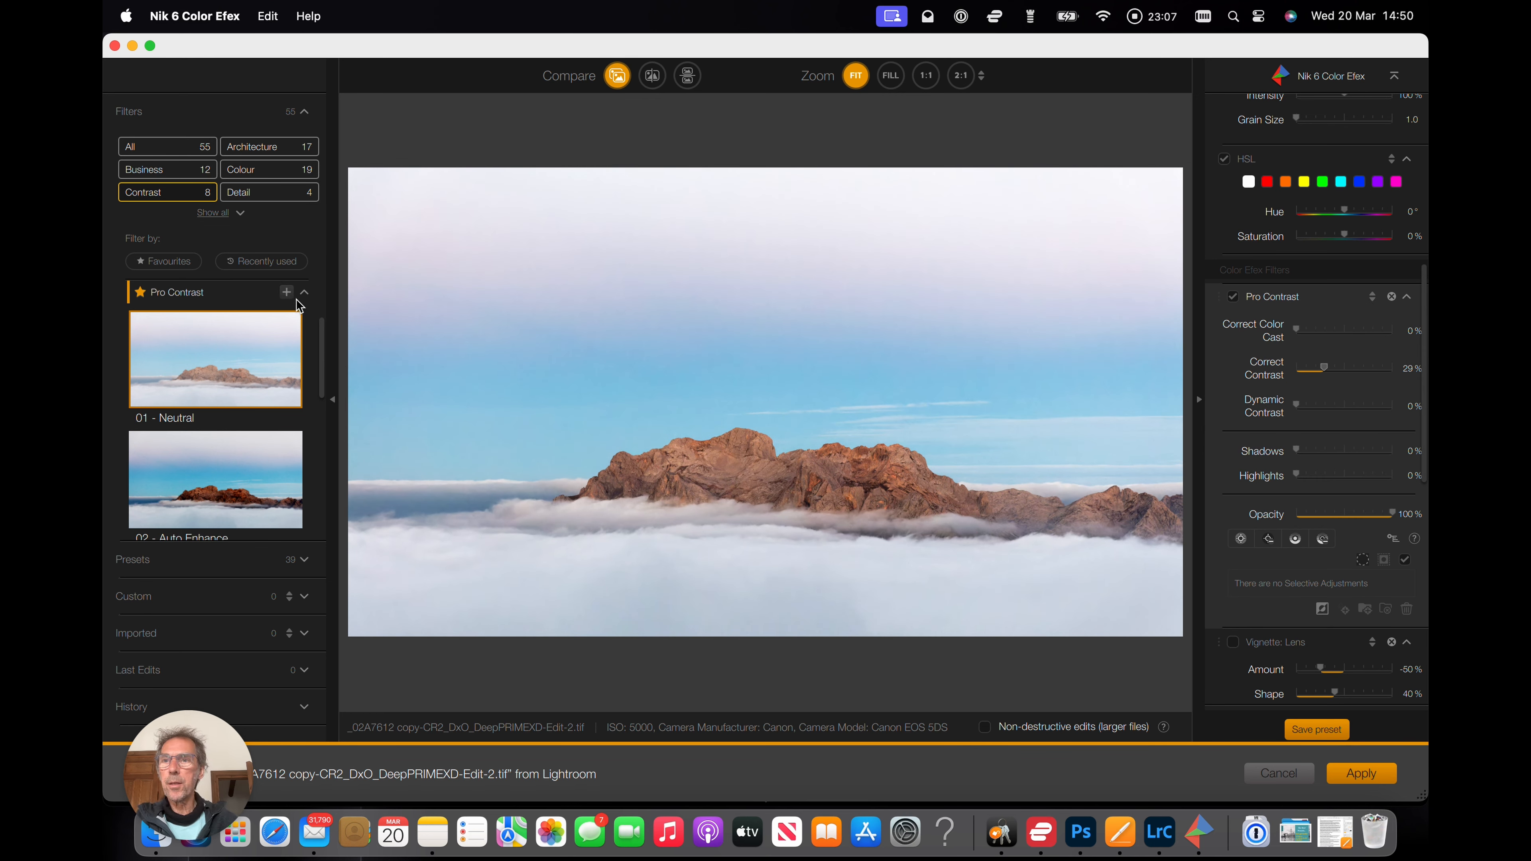
Filter the list to Colour filters and add the Brilliance/Warmth filter to the filter stack.
scroll(212, 440, "down", 5)
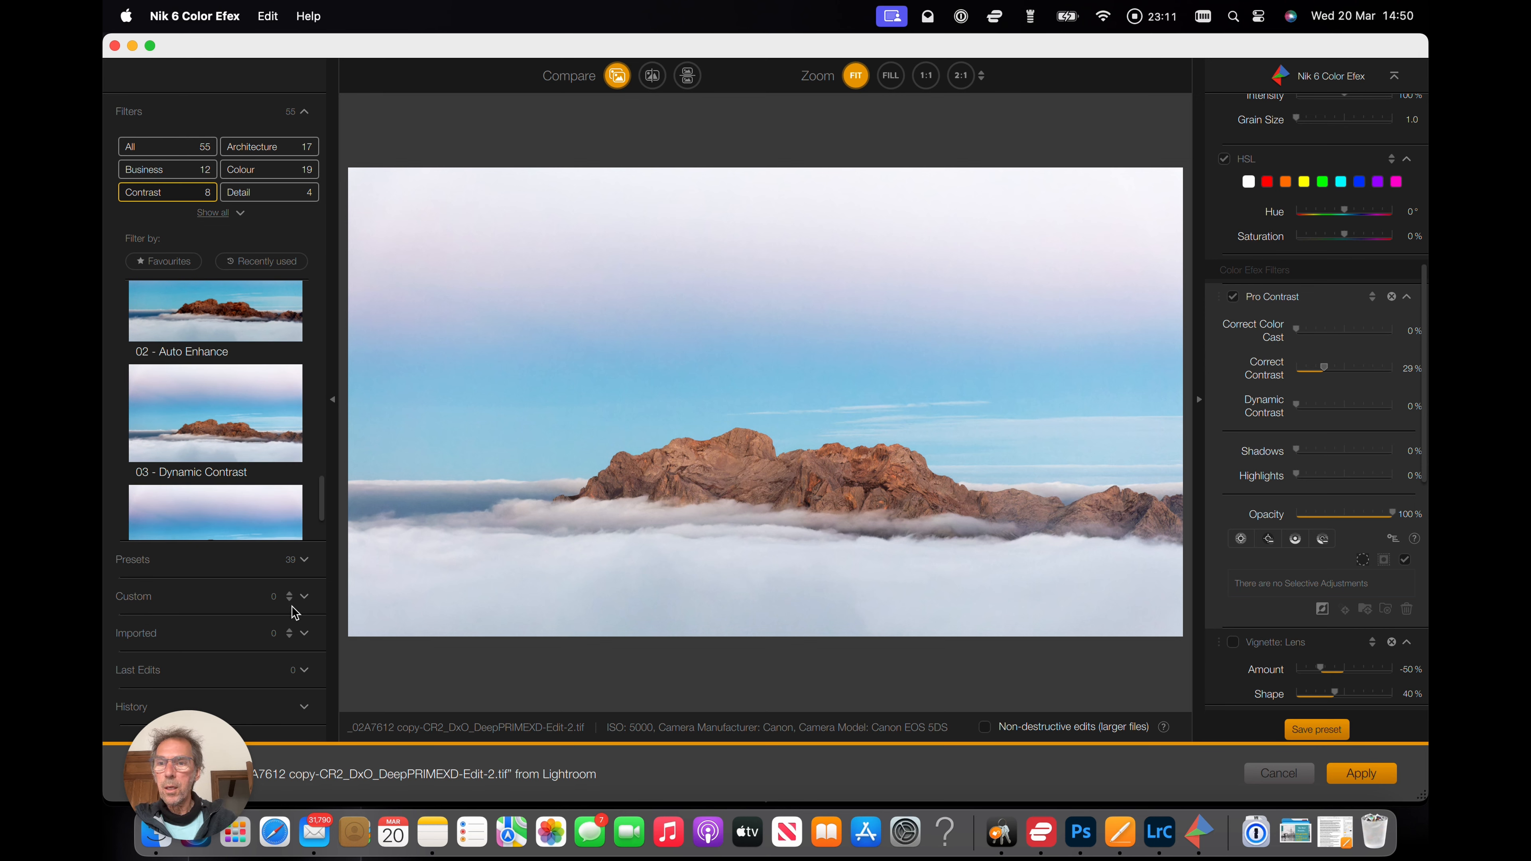
left_click(298, 170)
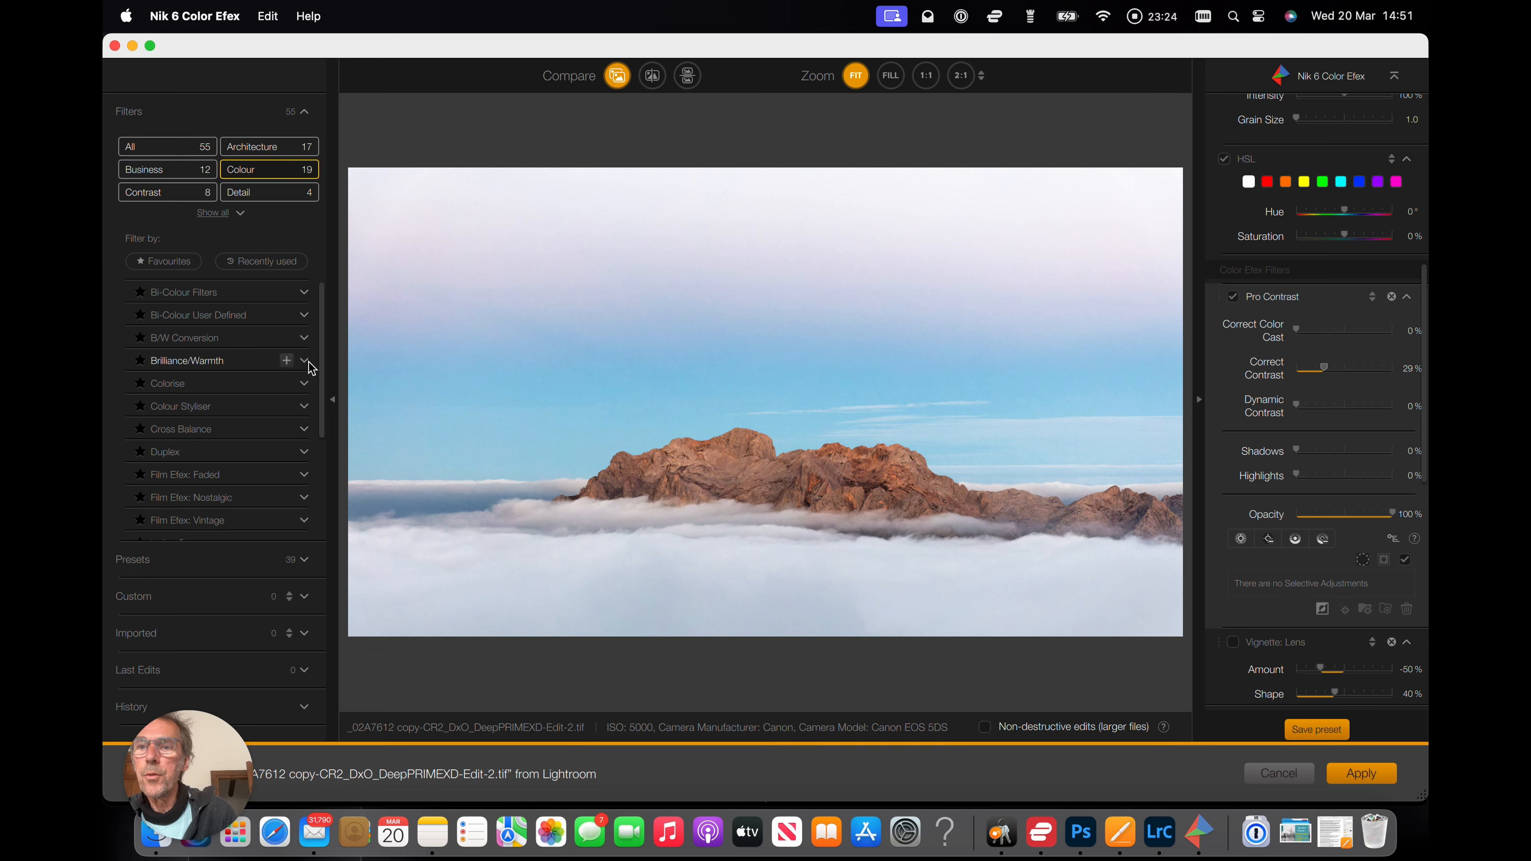
left_click(288, 361)
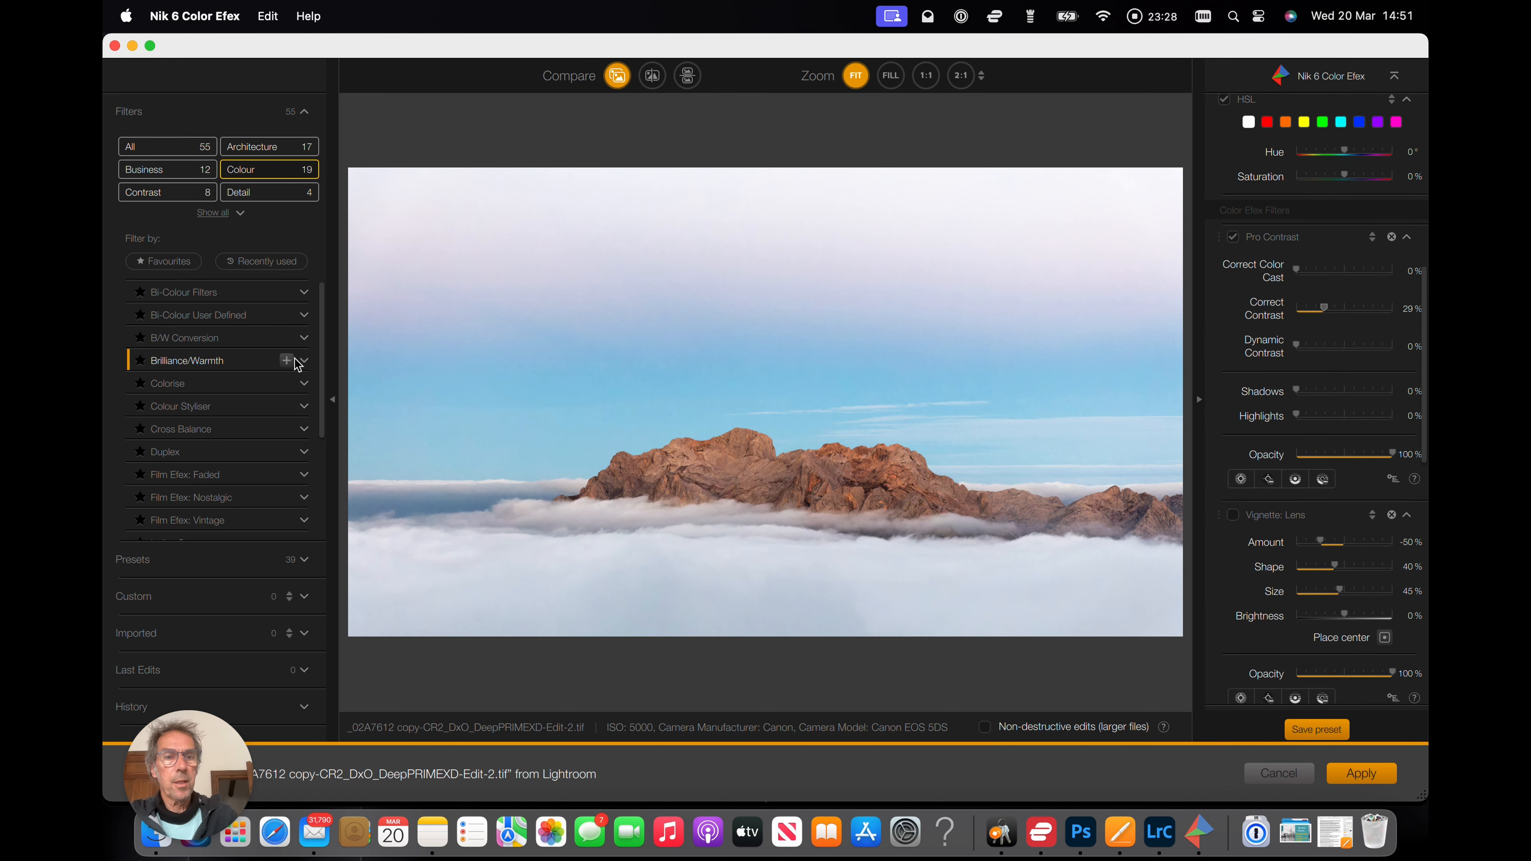
scroll(1312, 194, "up", 6)
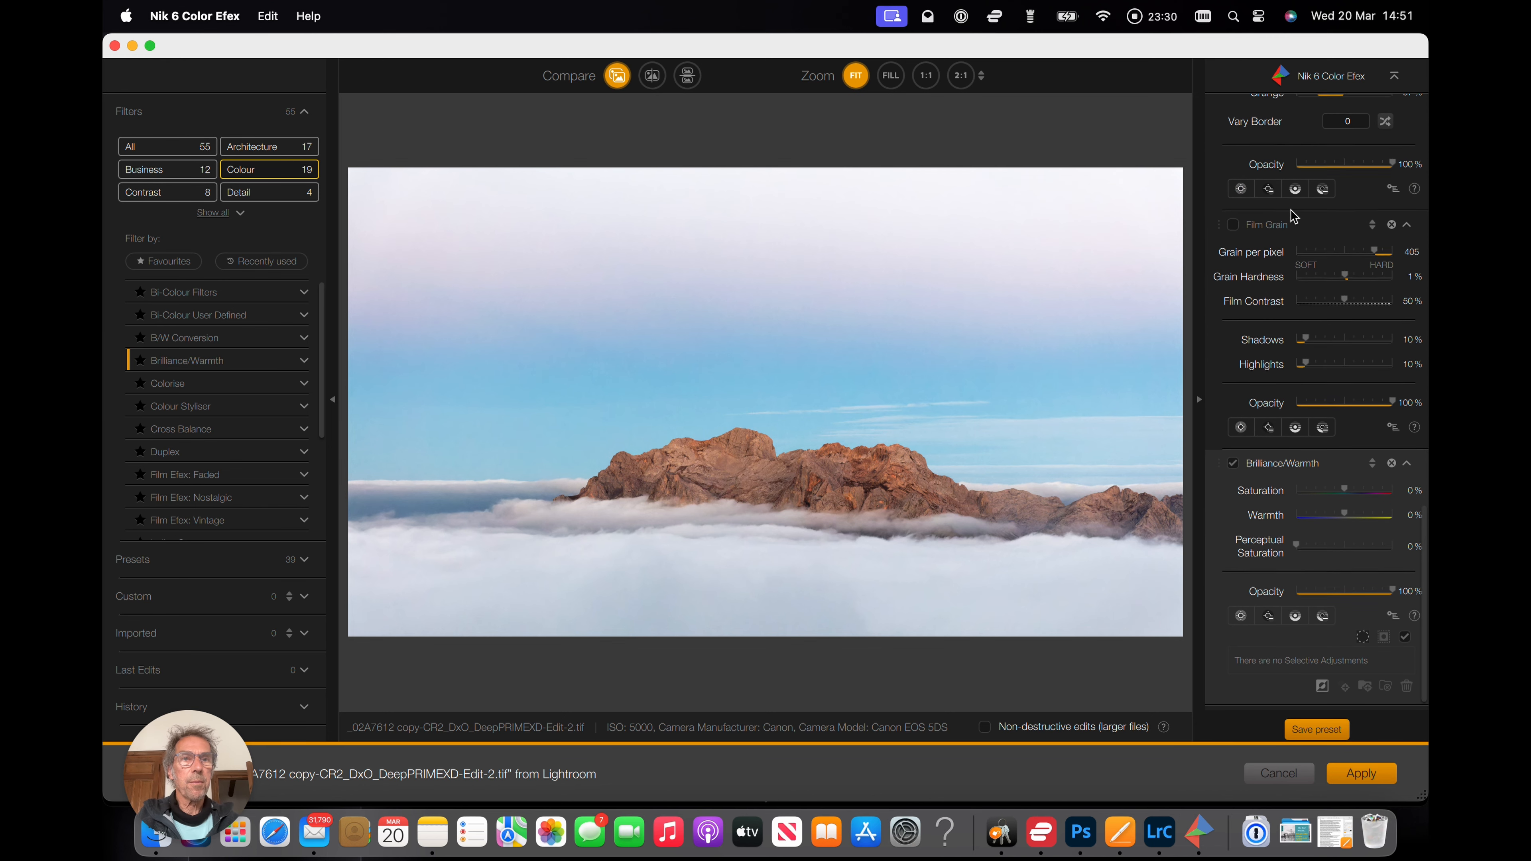
scroll(1293, 216, "up", 10)
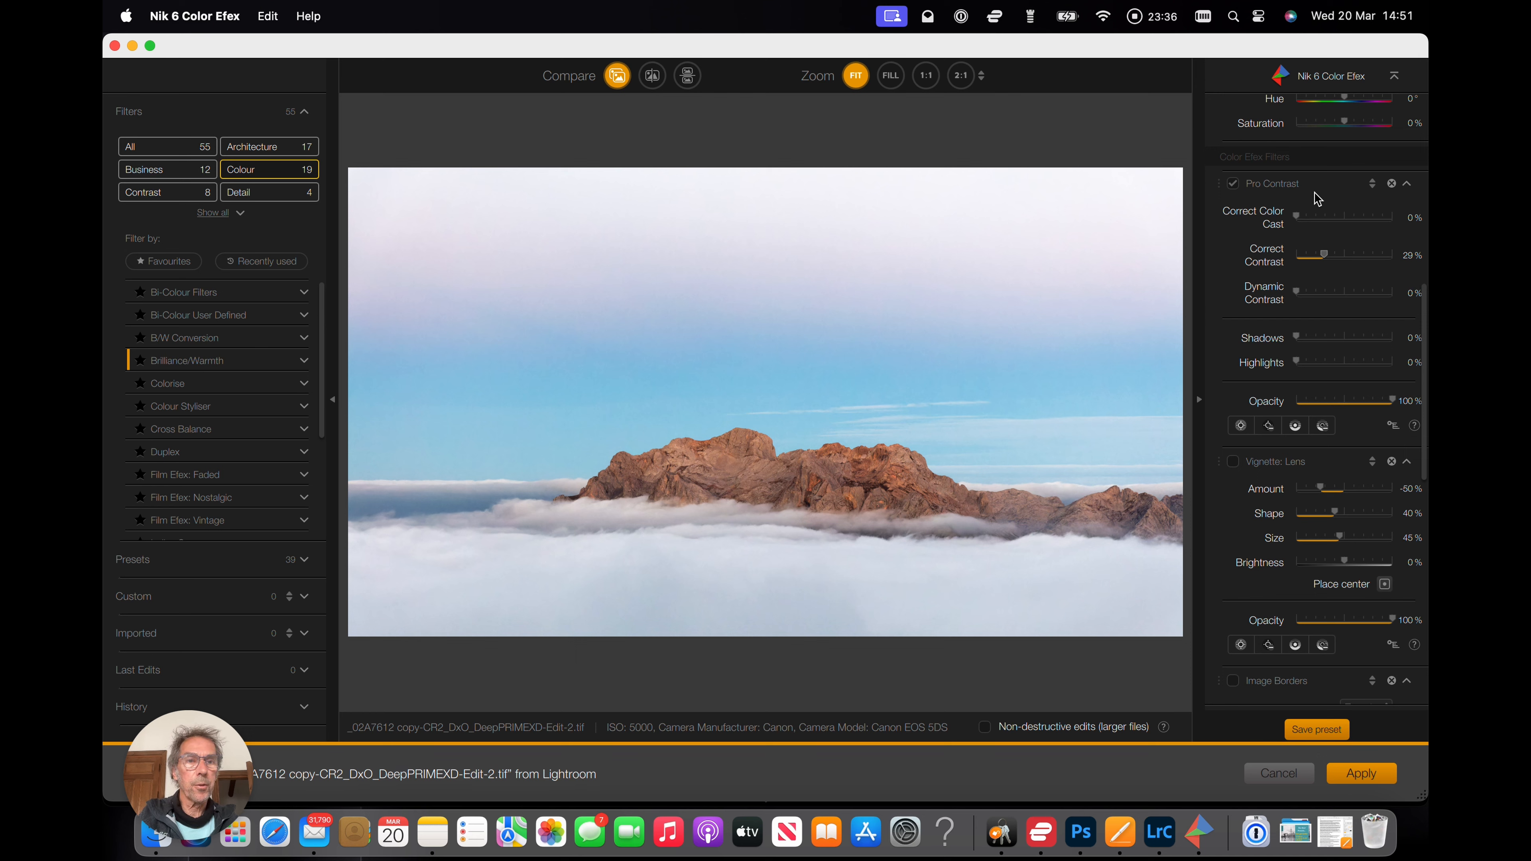
scroll(1278, 380, "down", 10)
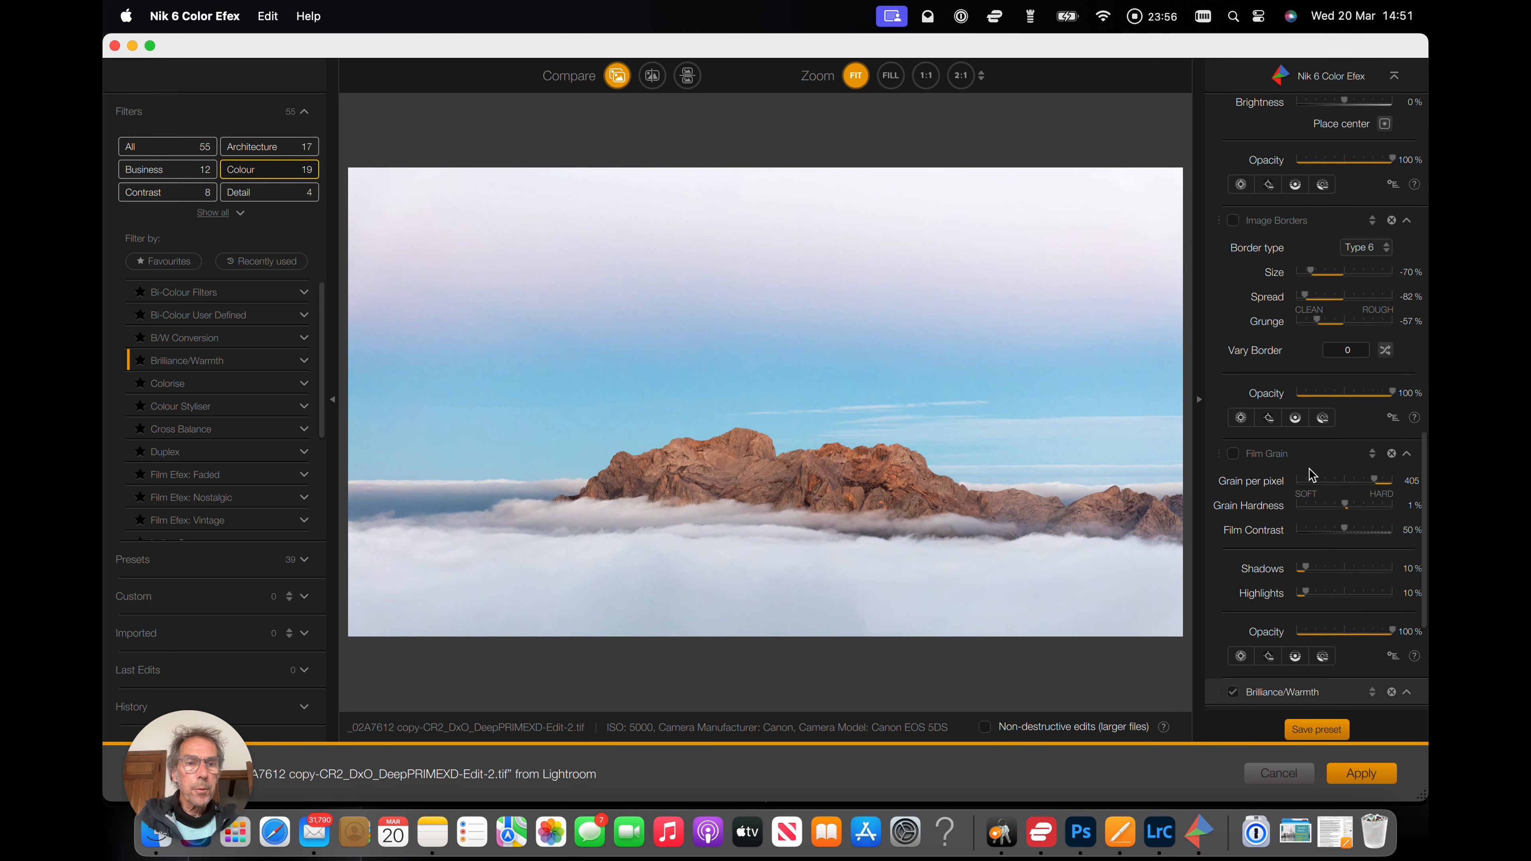
scroll(1308, 468, "down", 5)
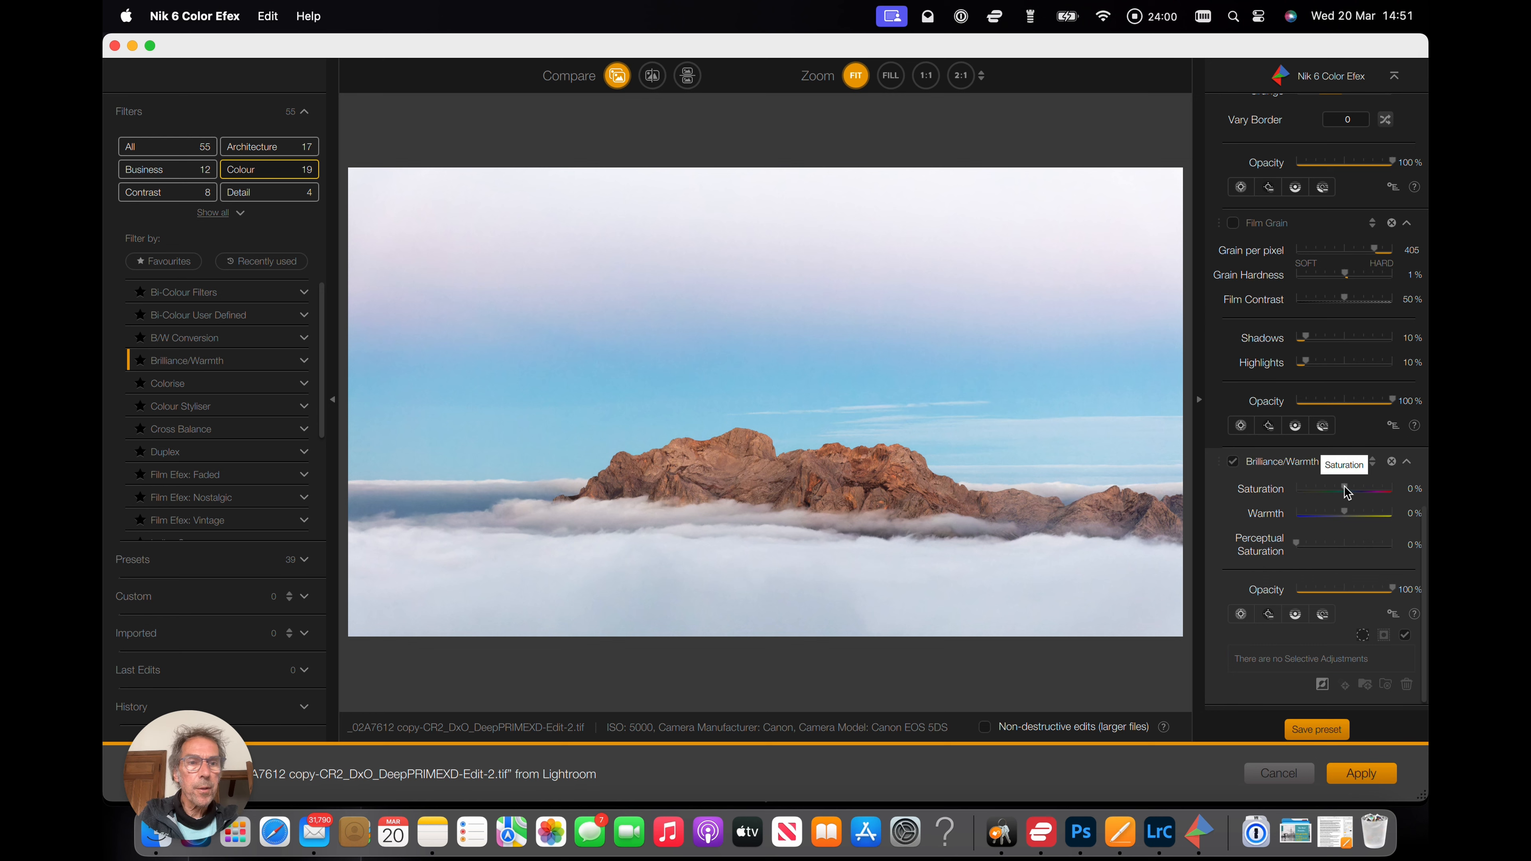
Set the Brilliance/Warmth Saturation to -45%, Warmth to 31% and Opacity to 71%, and apply the Color Efex edits.
left_click_drag(1344, 487, 1344, 487)
left_click_drag(1332, 490, 1359, 516)
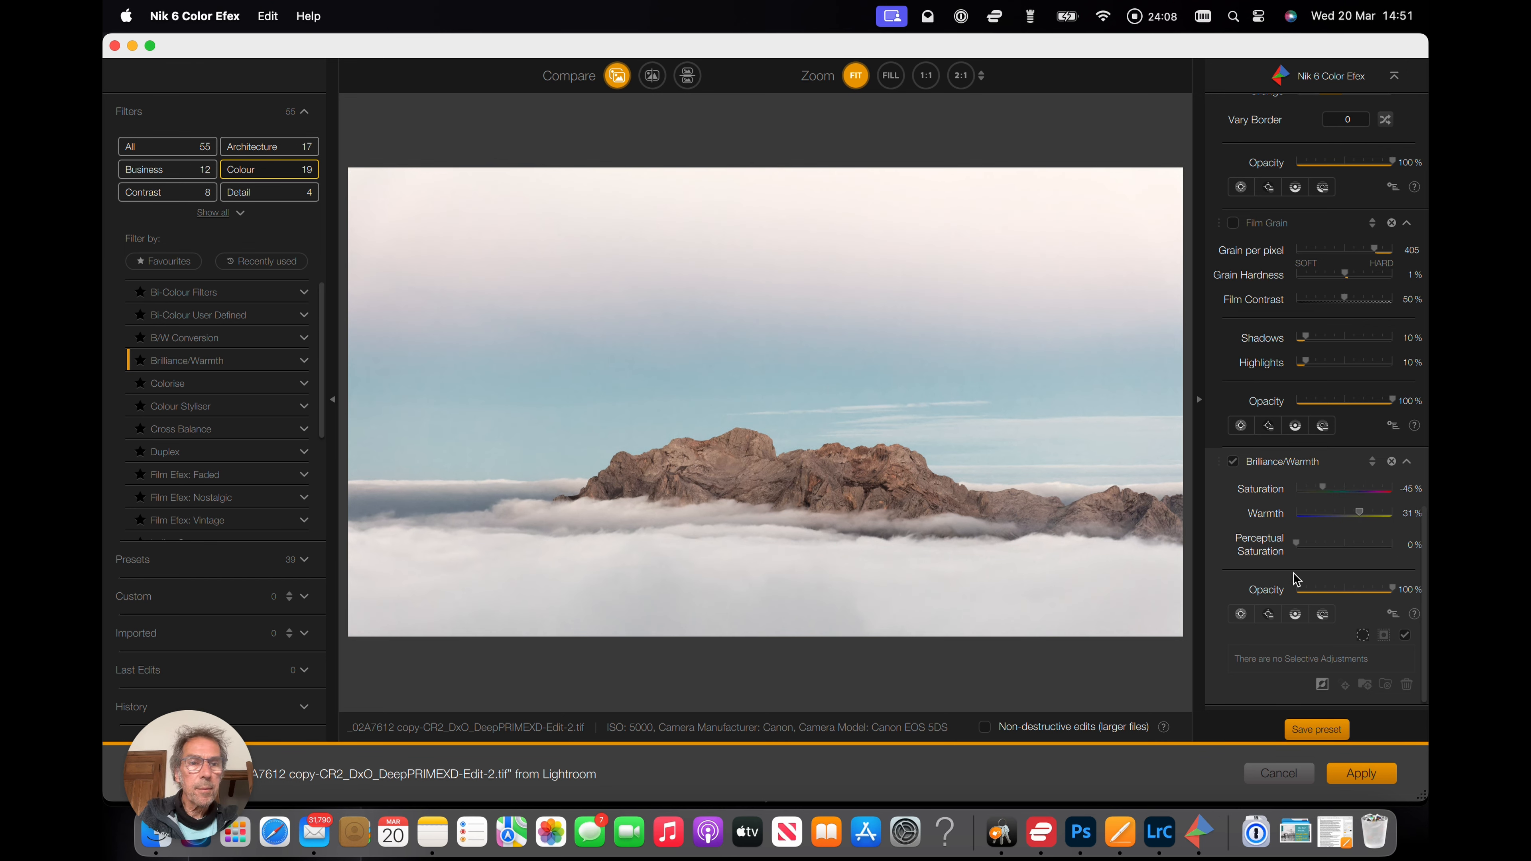
left_click_drag(1395, 592, 1365, 599)
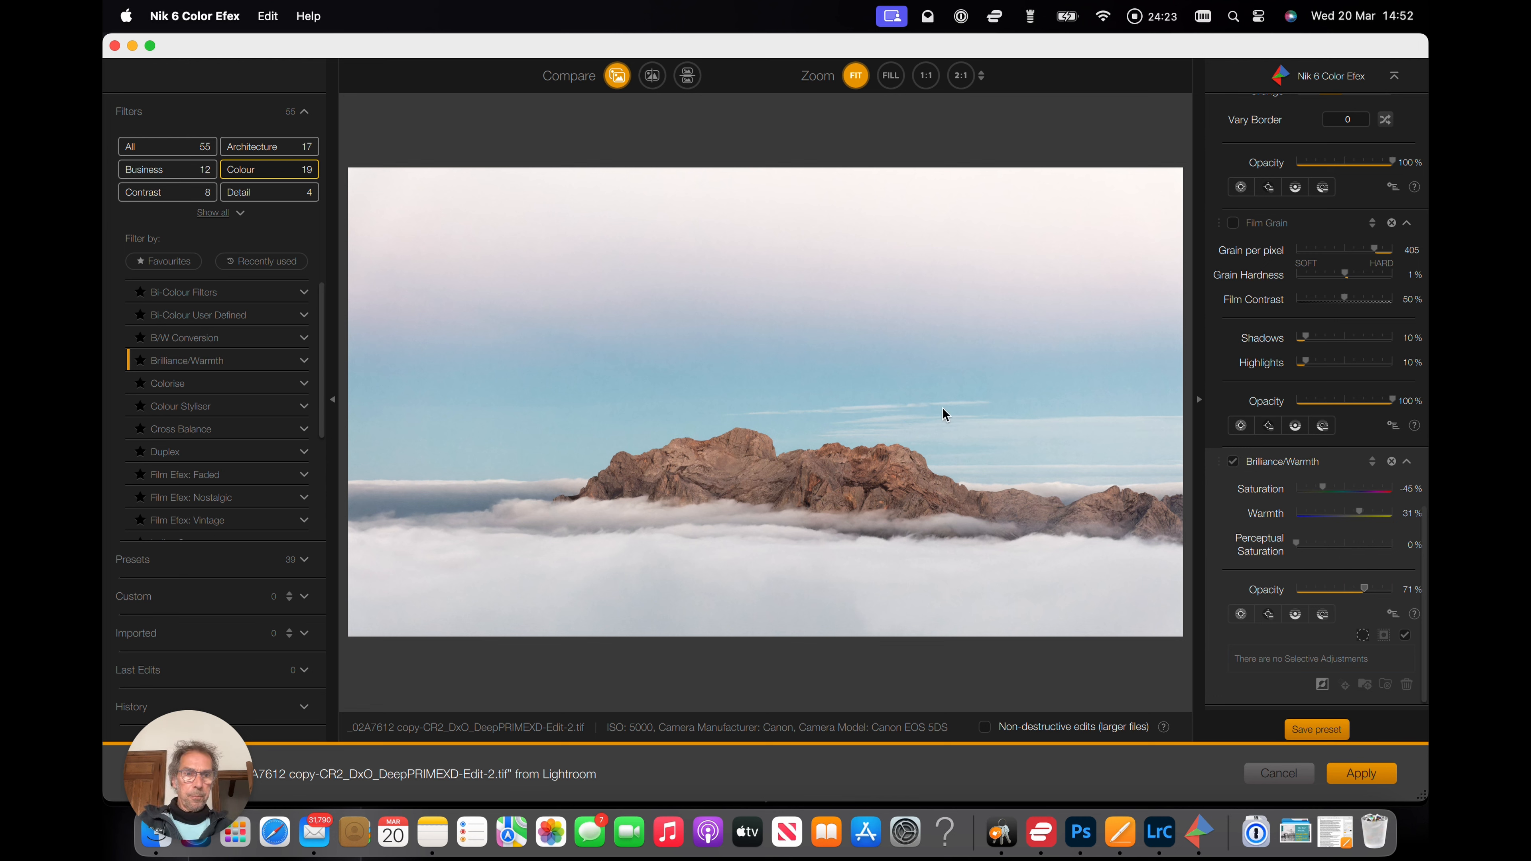
left_click(1363, 776)
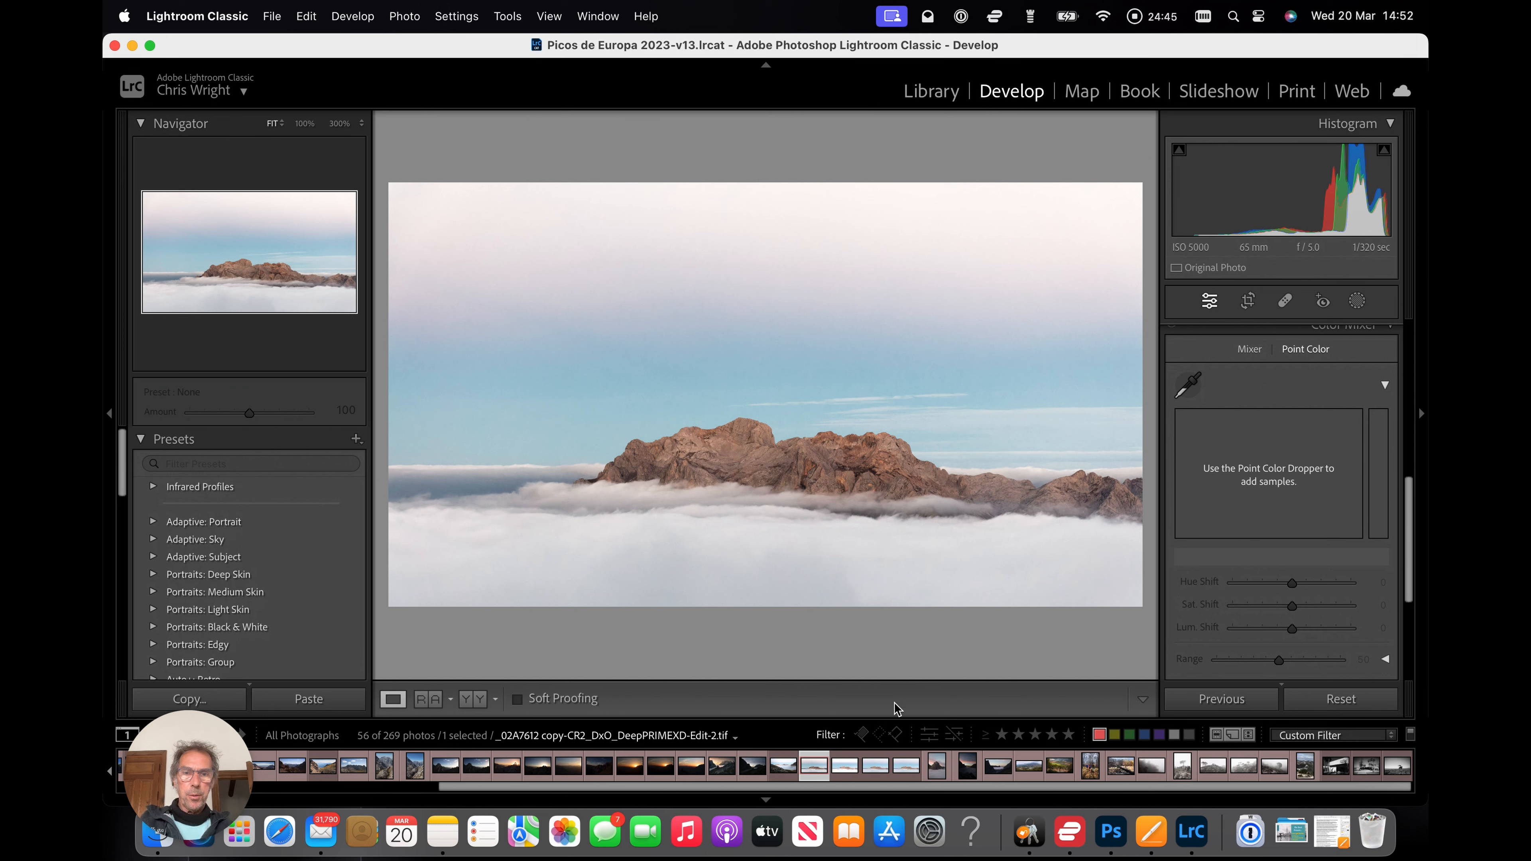
Open the selected photo in Nik 6 Silver Efex as a copy with Lightroom adjustments.
left_click(904, 763)
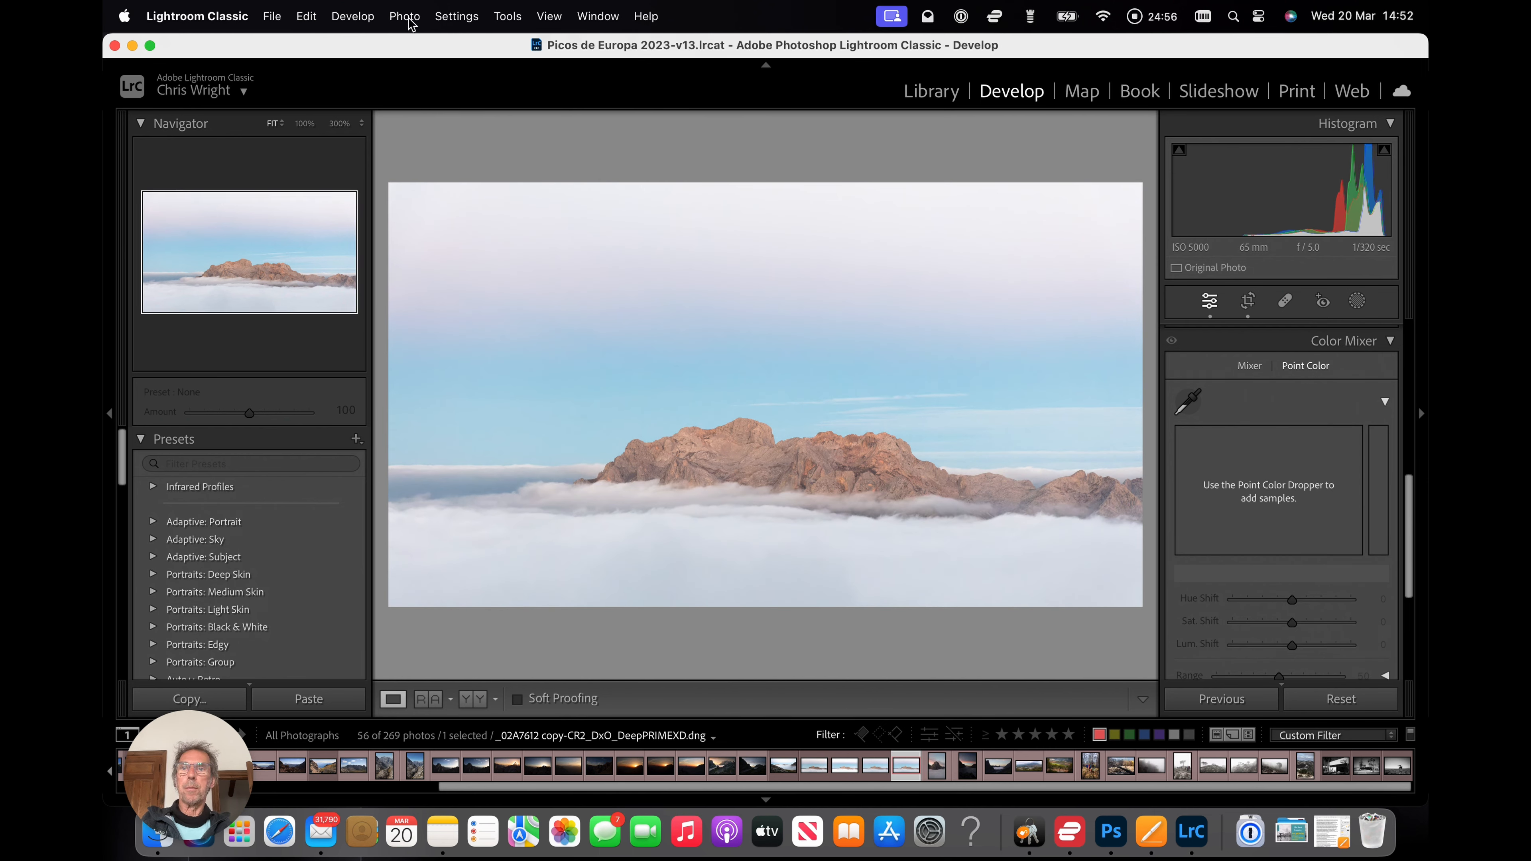
left_click(405, 16)
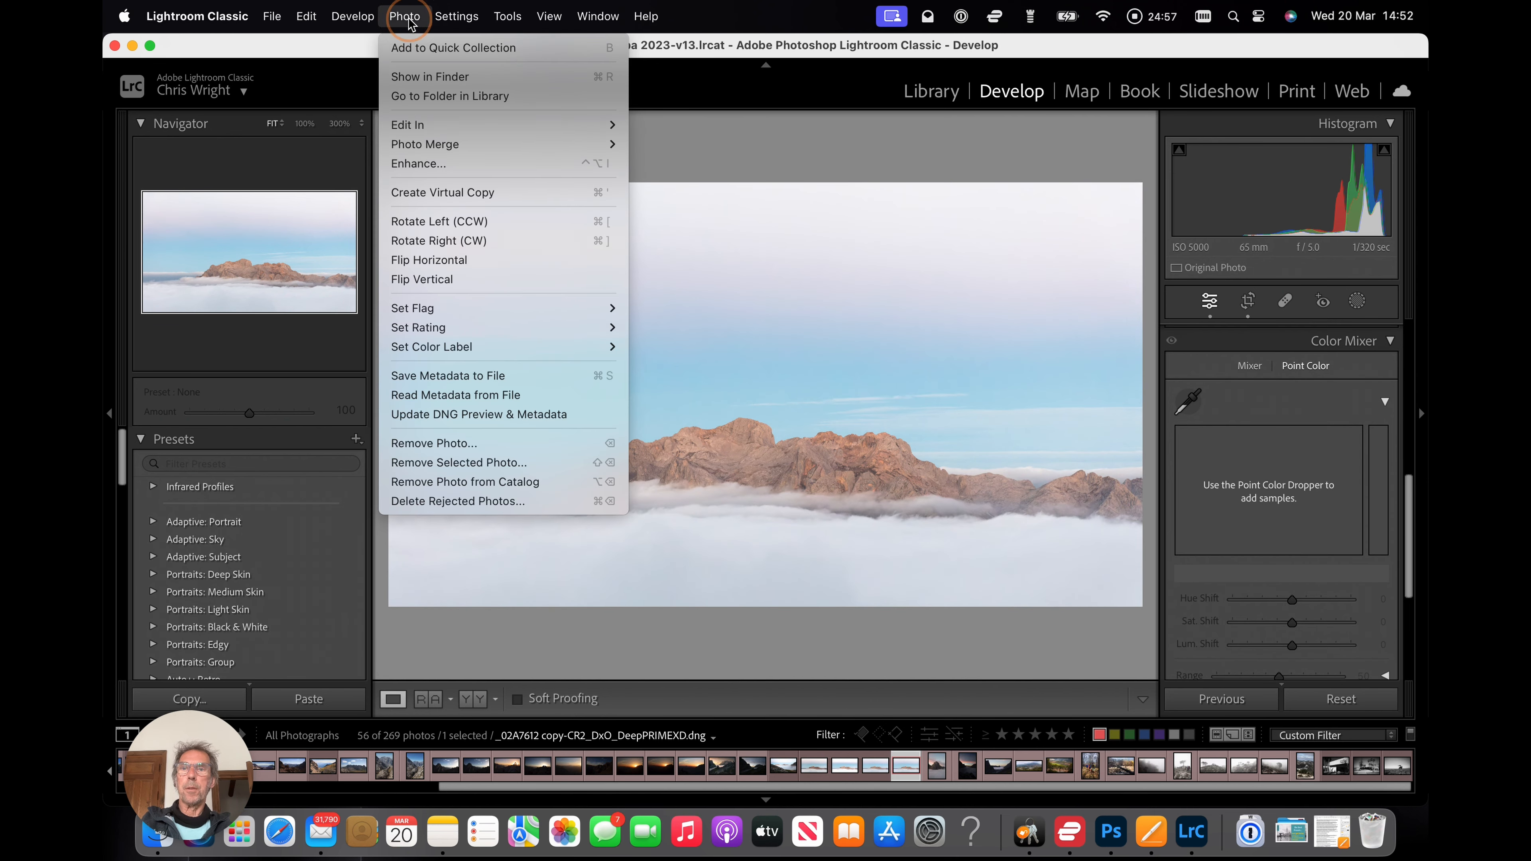
mouse_move(530, 125)
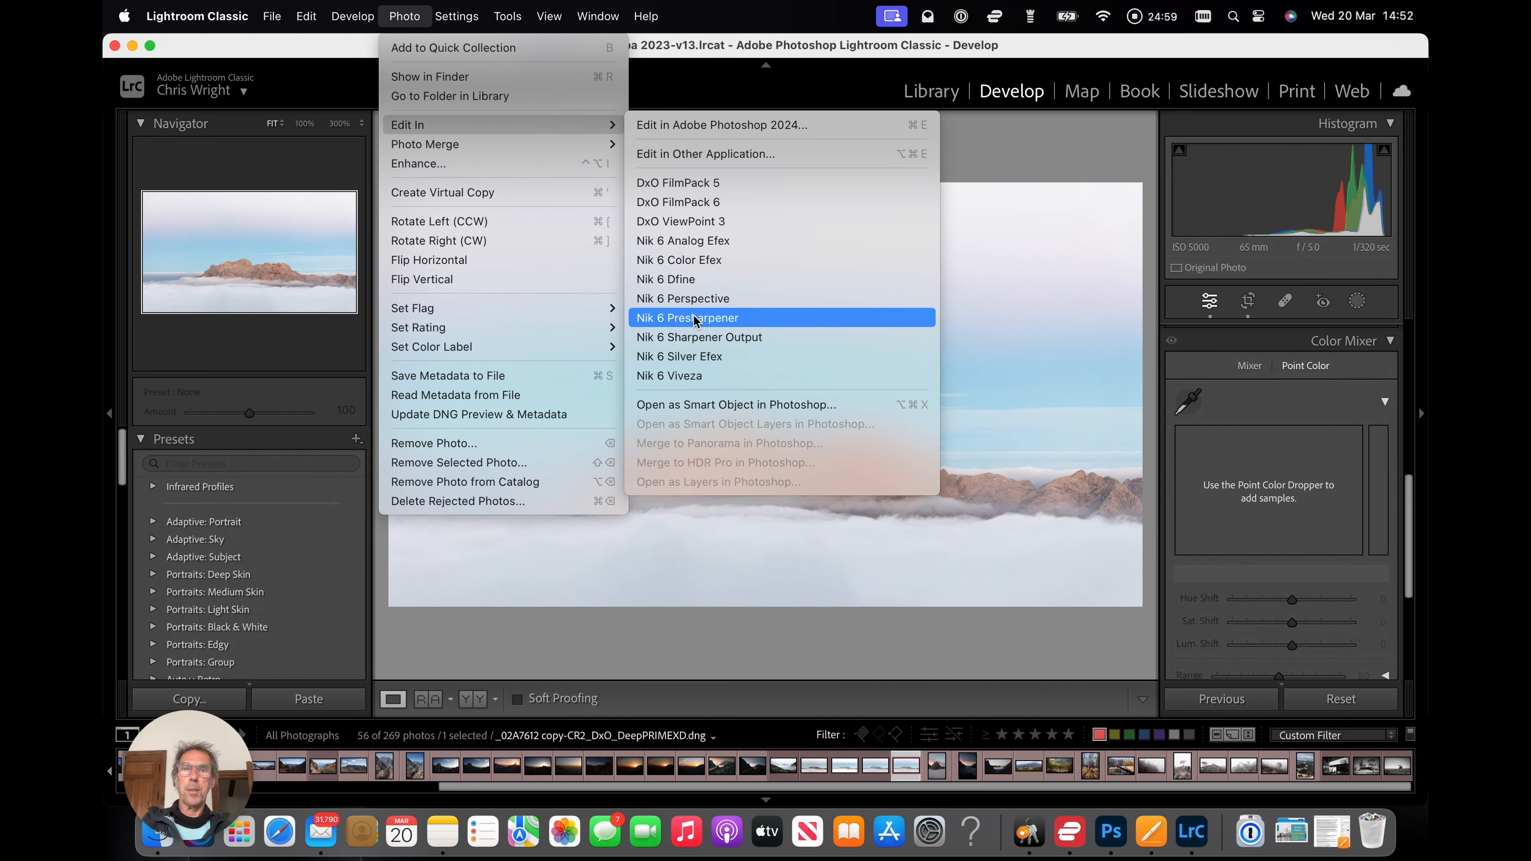
left_click(694, 356)
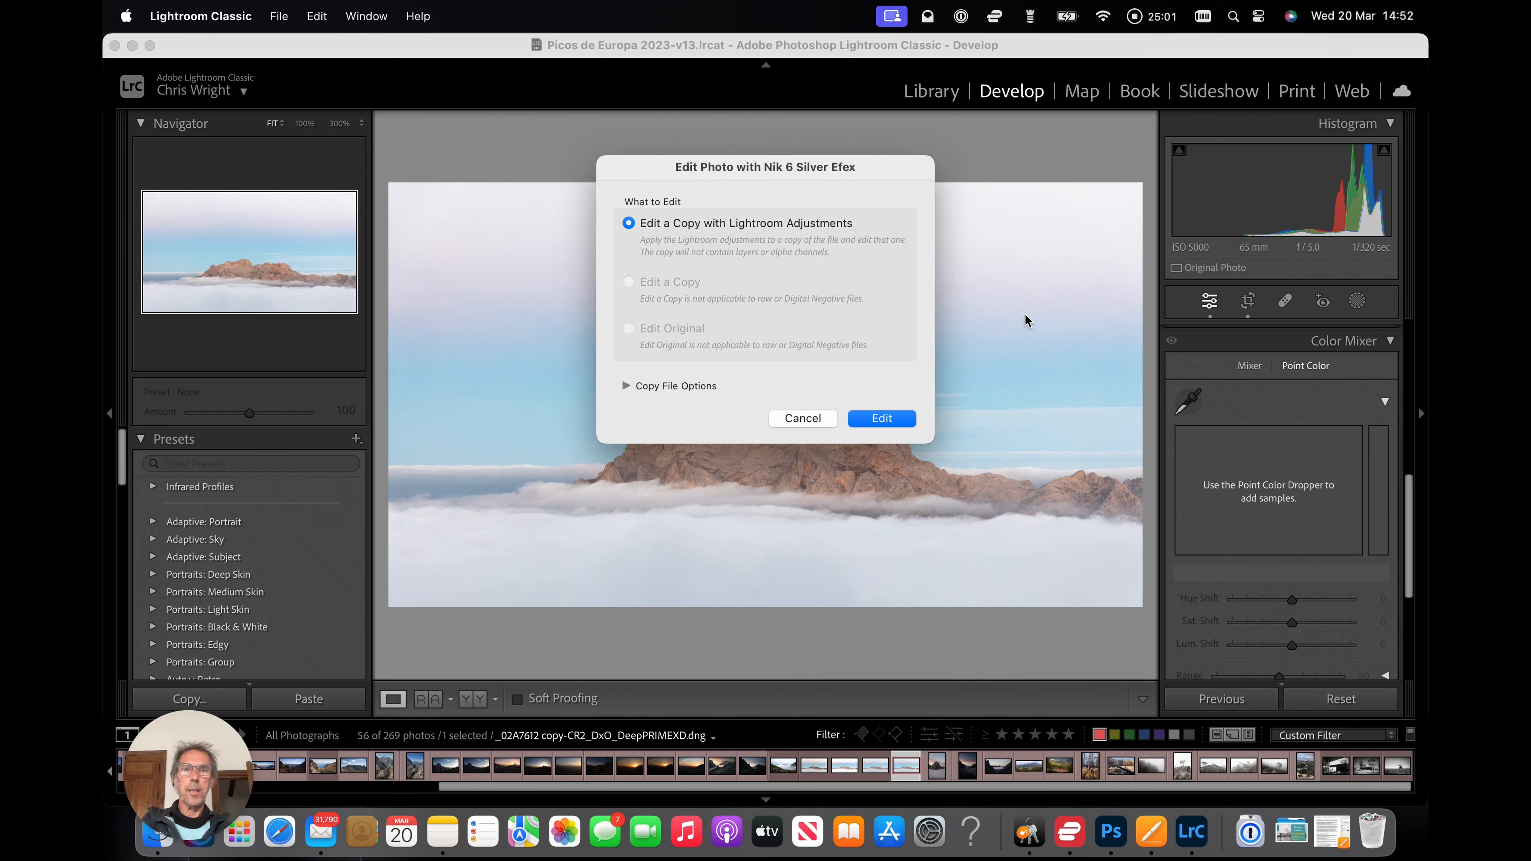
left_click(883, 418)
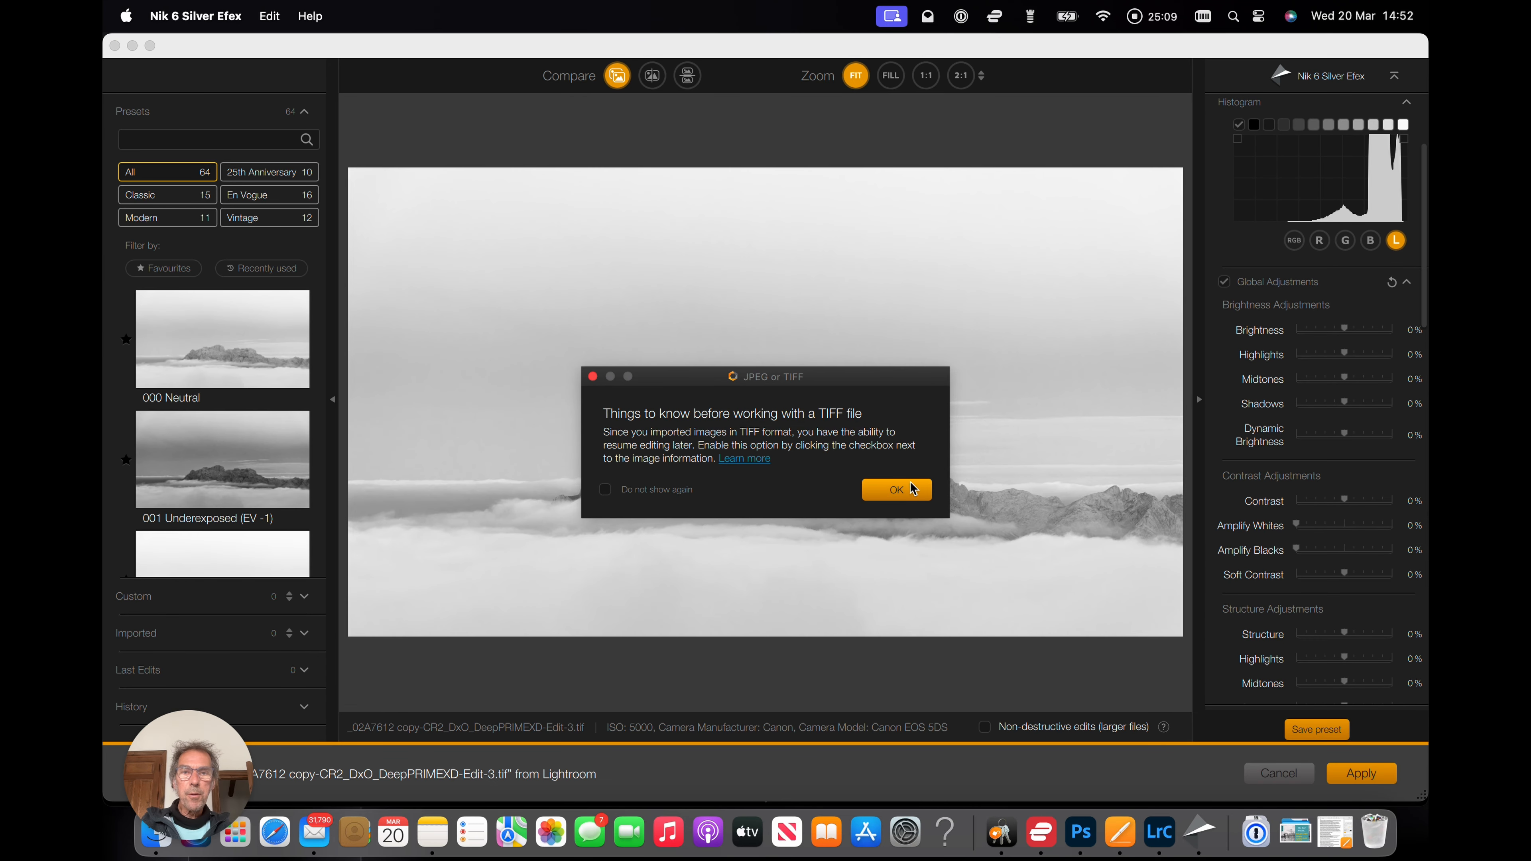
left_click(913, 488)
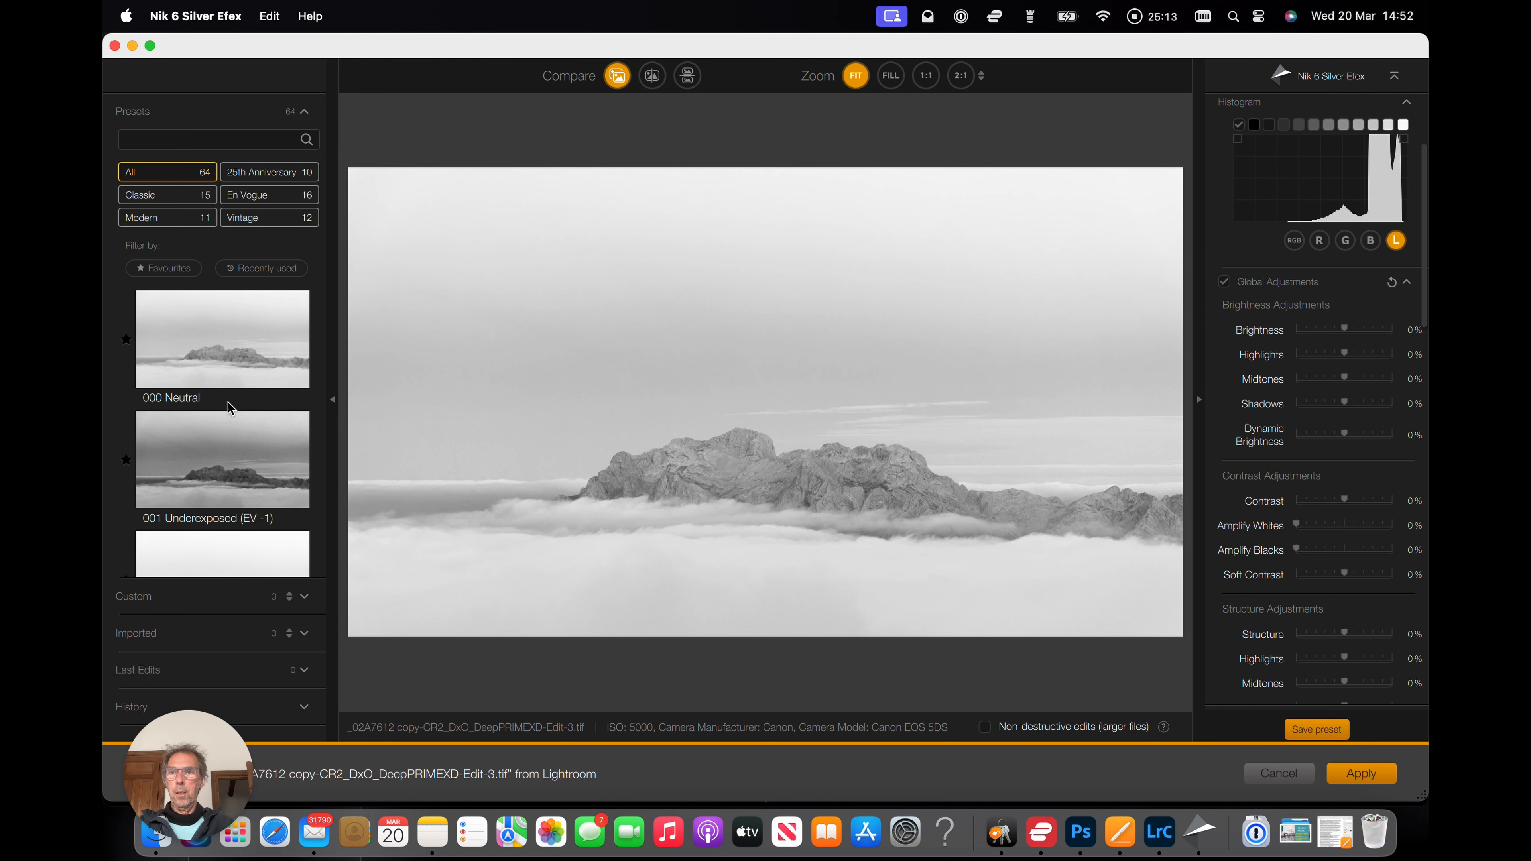
Browse the Silver Efex presets, trying the High Structure presets and settling on 006 High Structure (smooth).
scroll(224, 405, "down", 3)
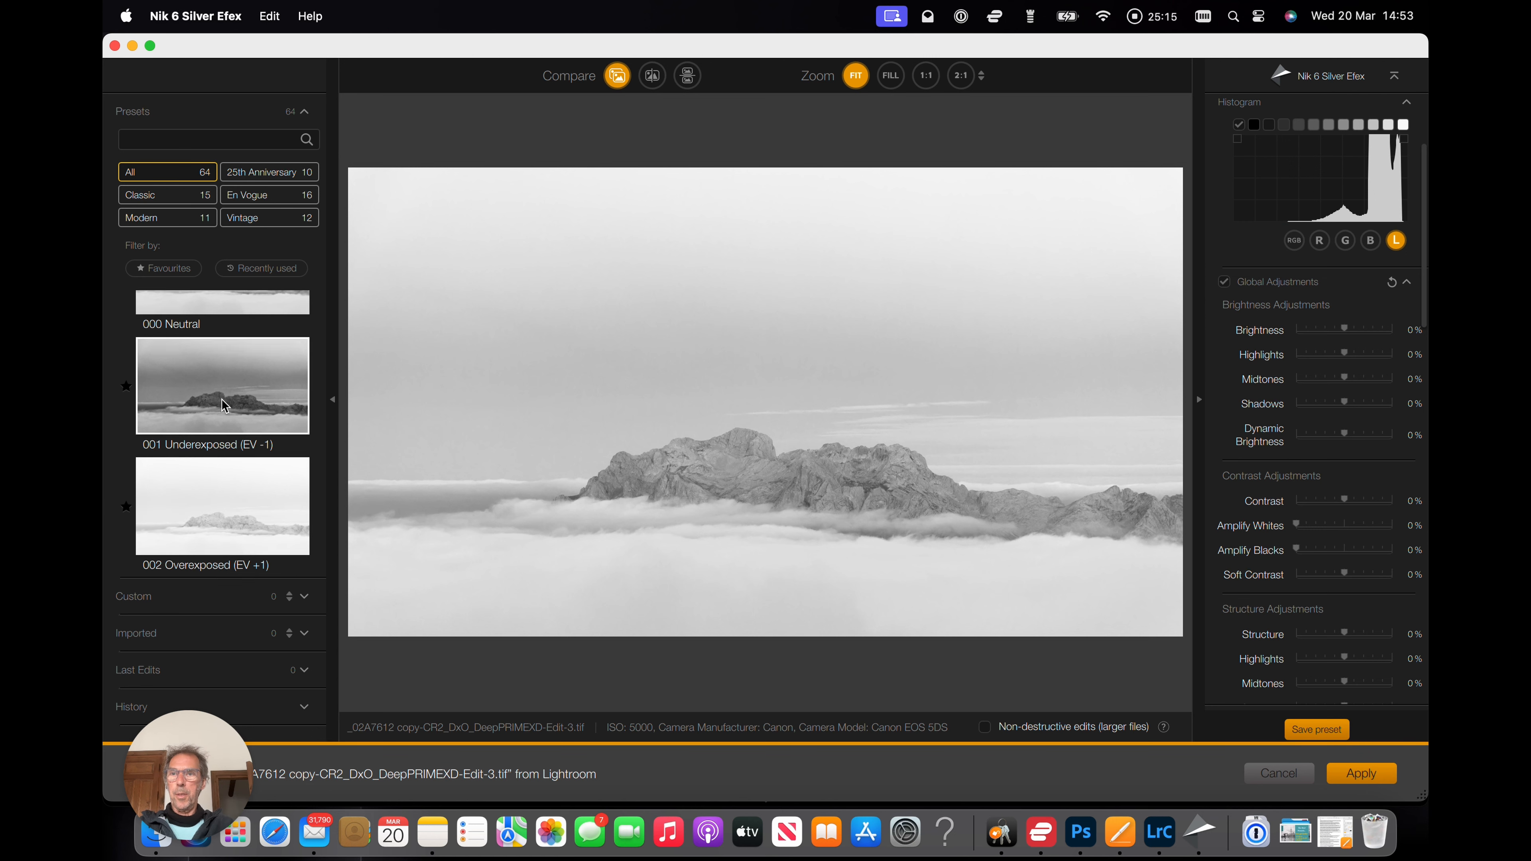
scroll(225, 405, "up", 3)
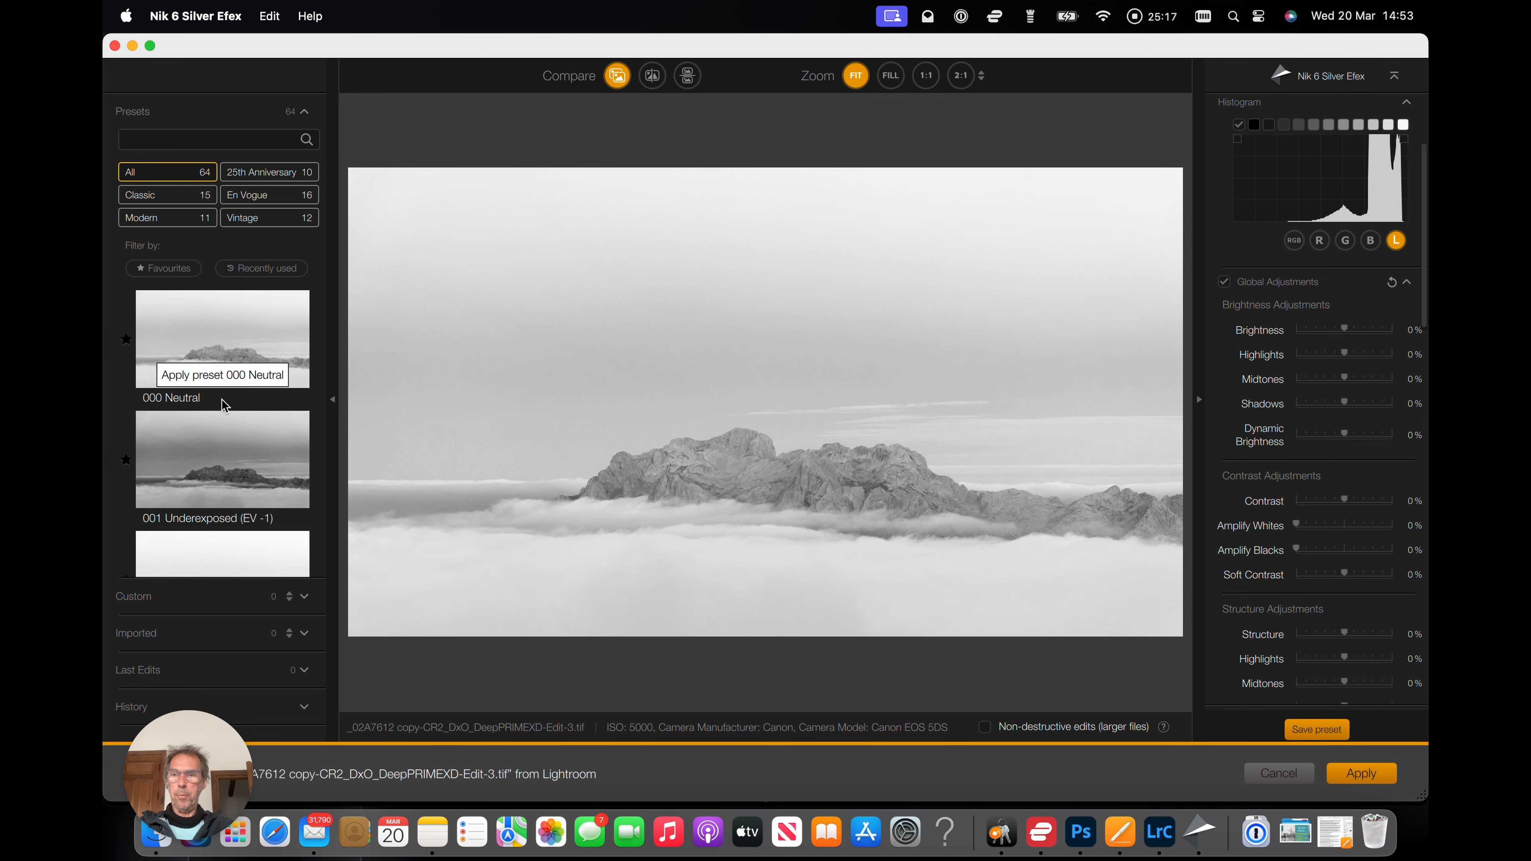
scroll(225, 406, "down", 3)
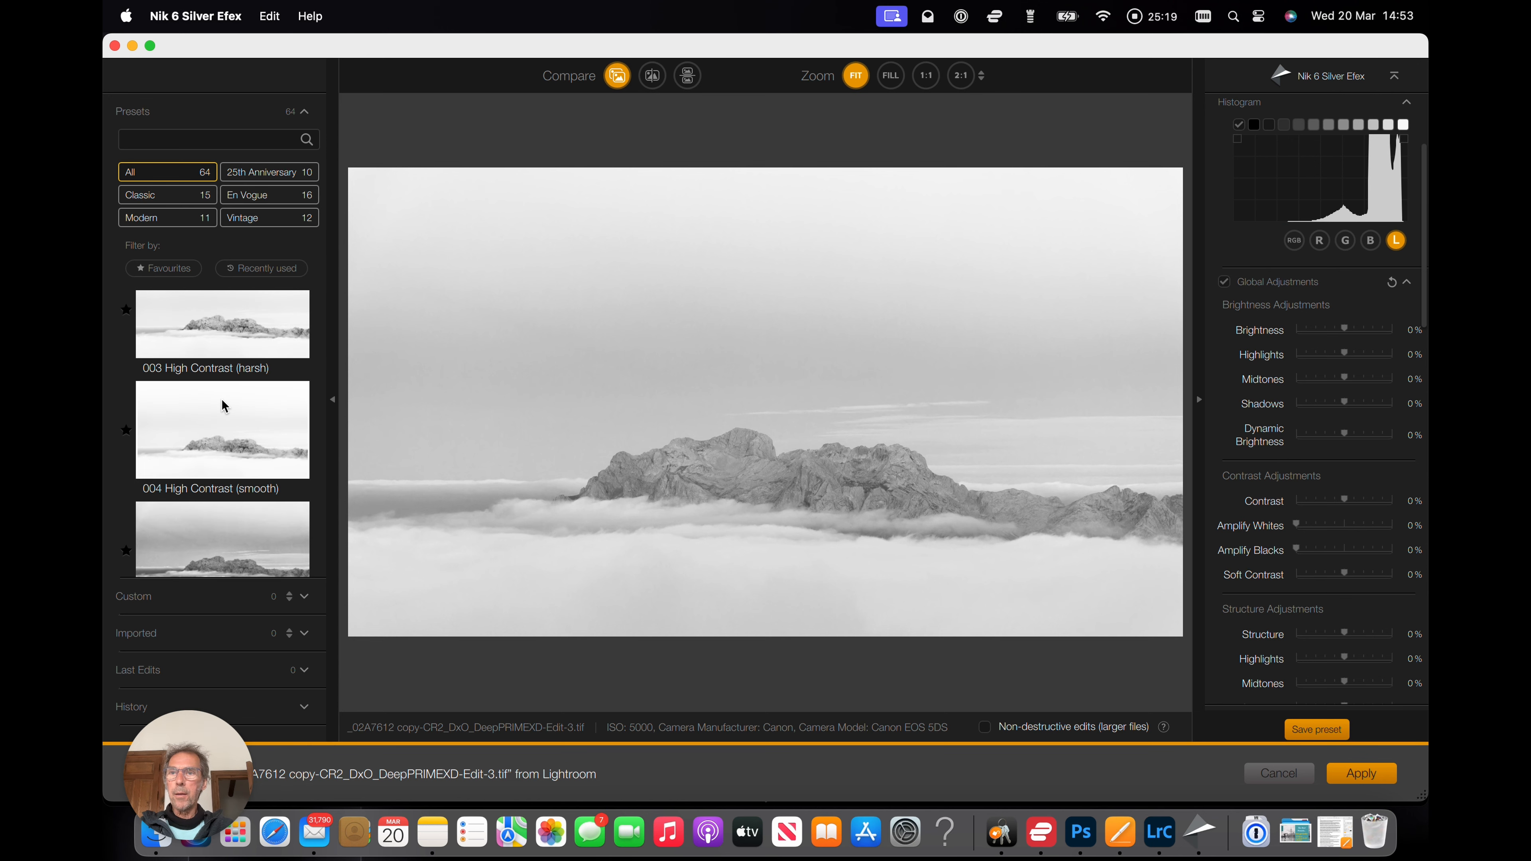
scroll(225, 405, "down", 3)
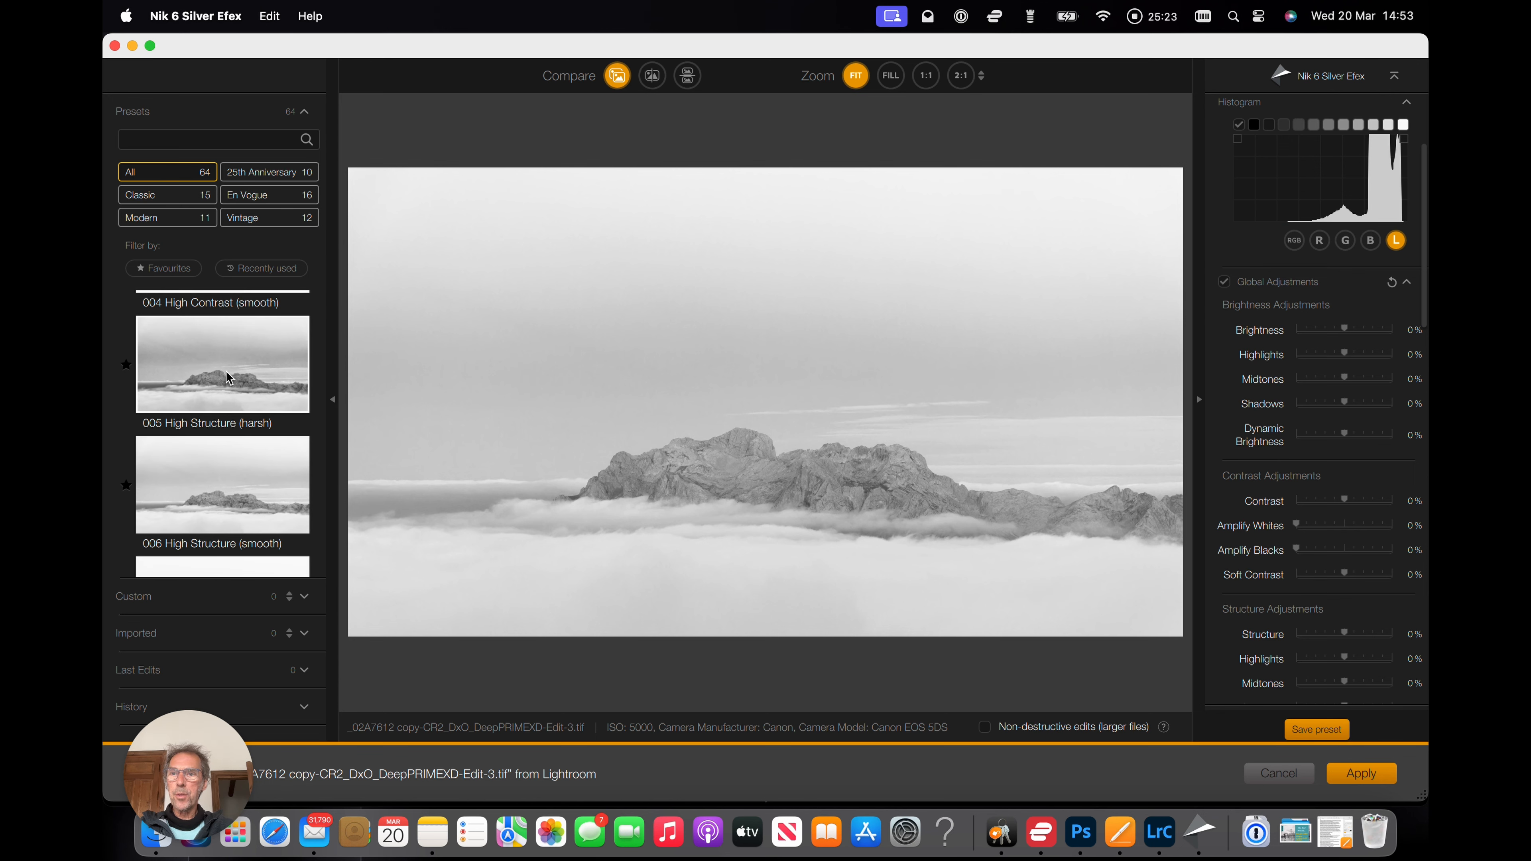
scroll(224, 416, "down", 2)
left_click(224, 426)
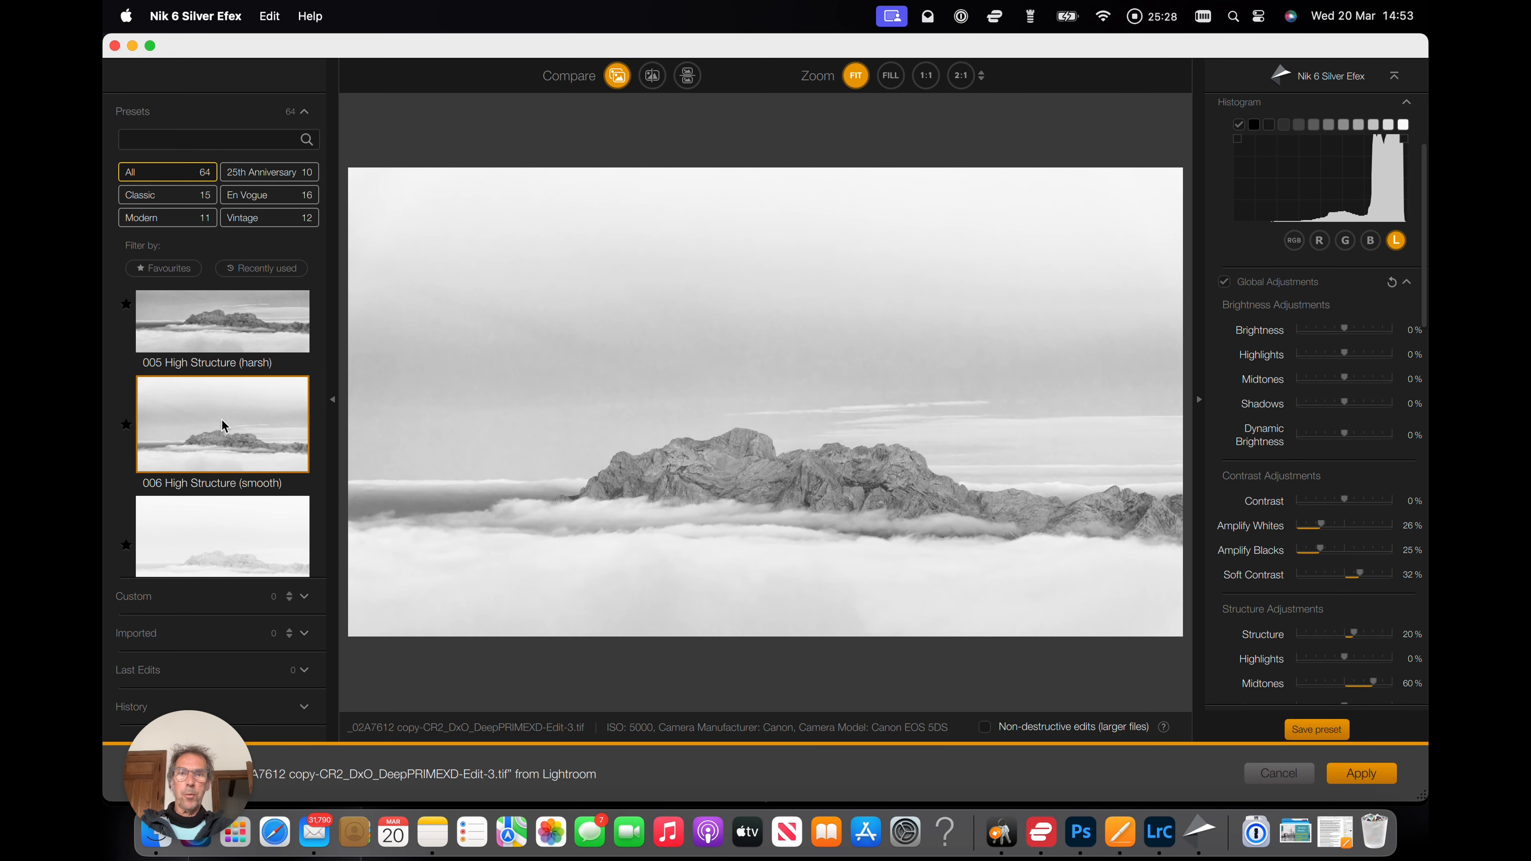
scroll(224, 425, "down", 2)
scroll(225, 423, "up", 1)
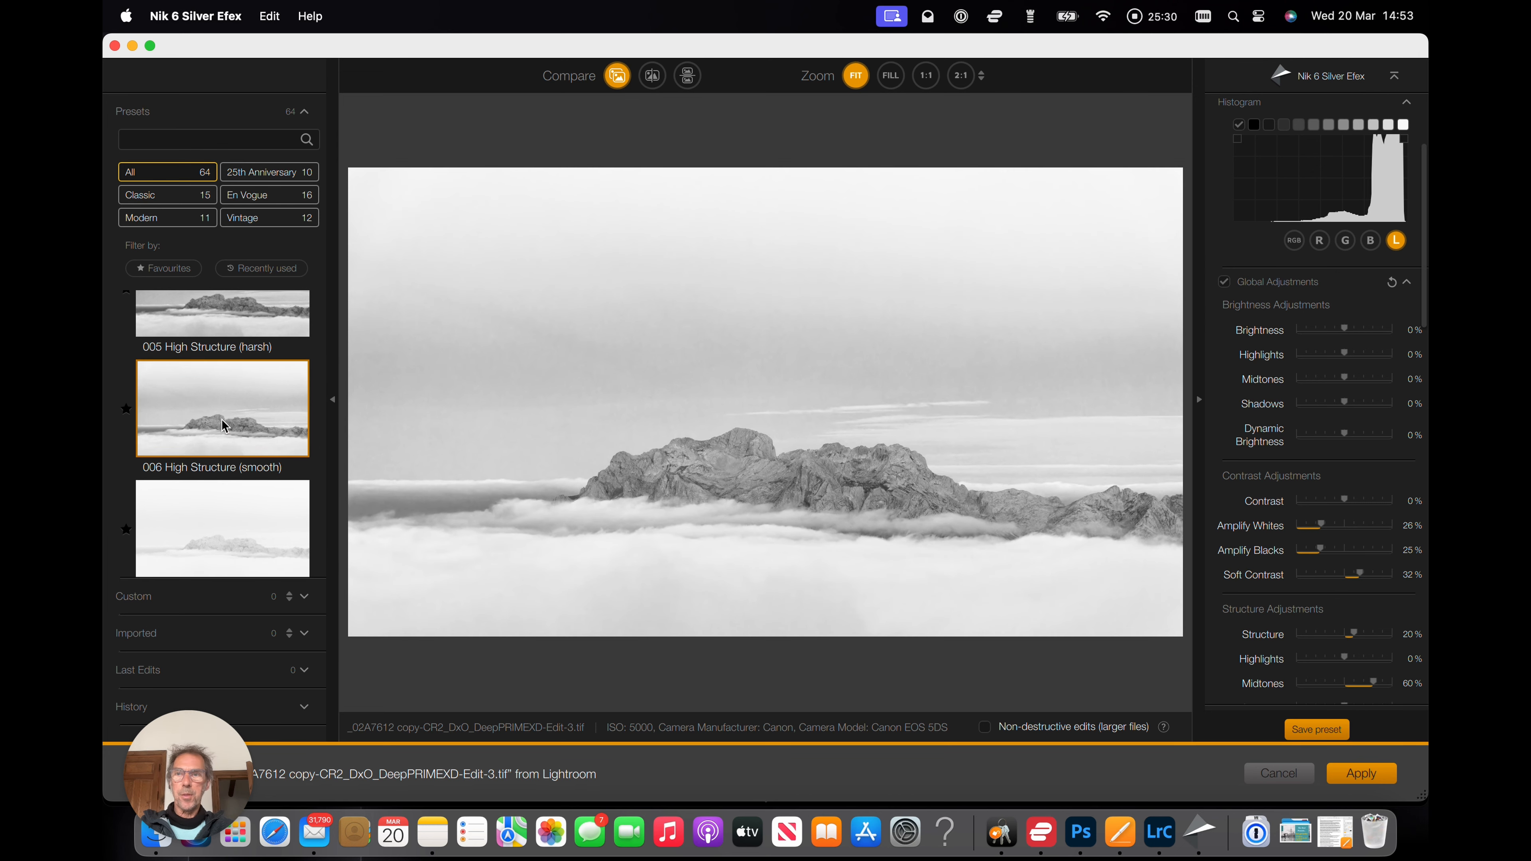
left_click(225, 308)
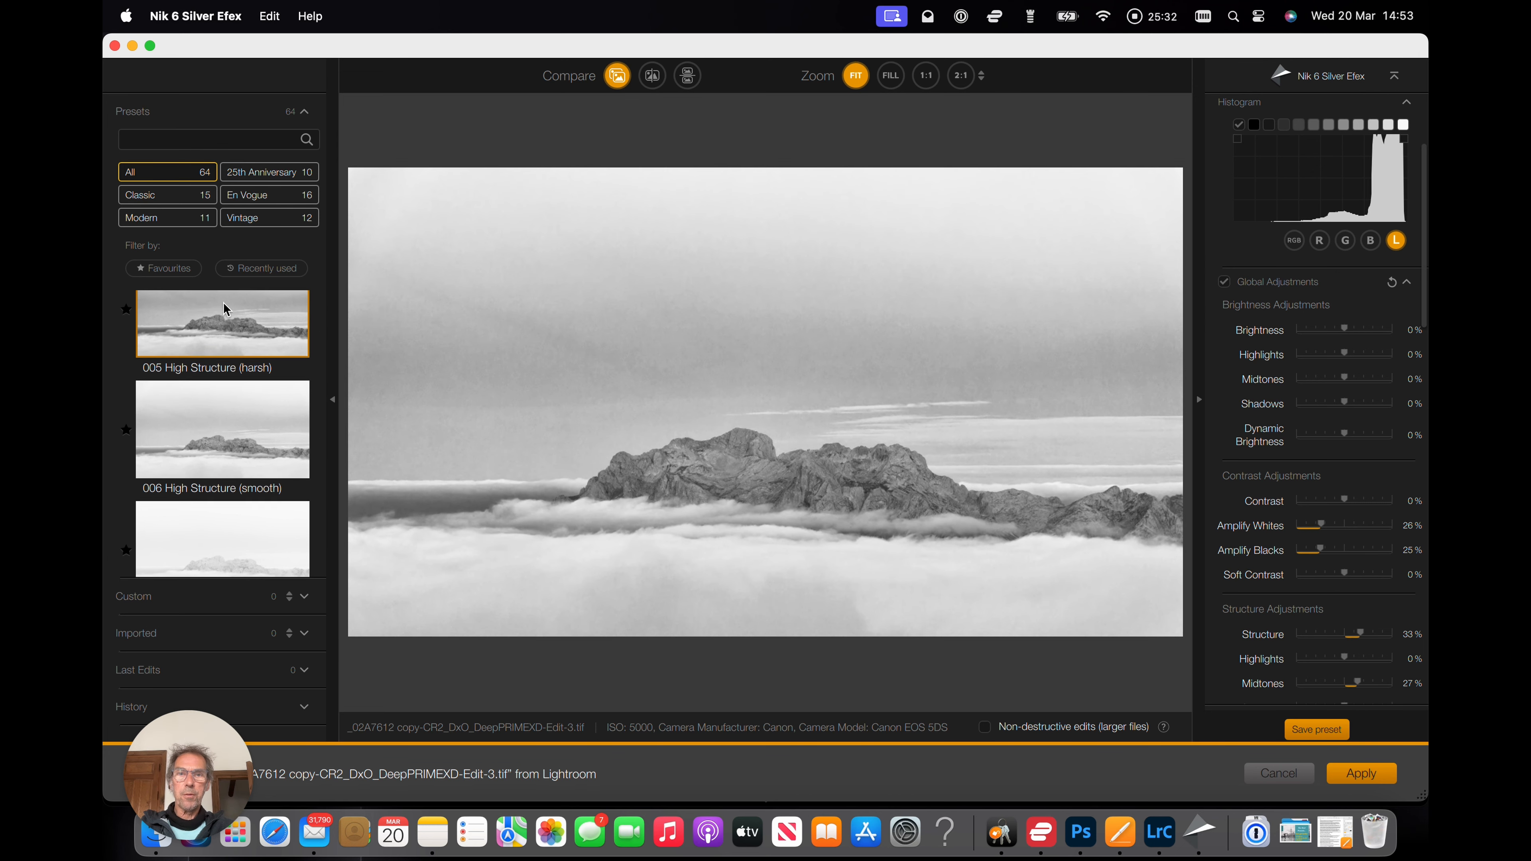
left_click(222, 452)
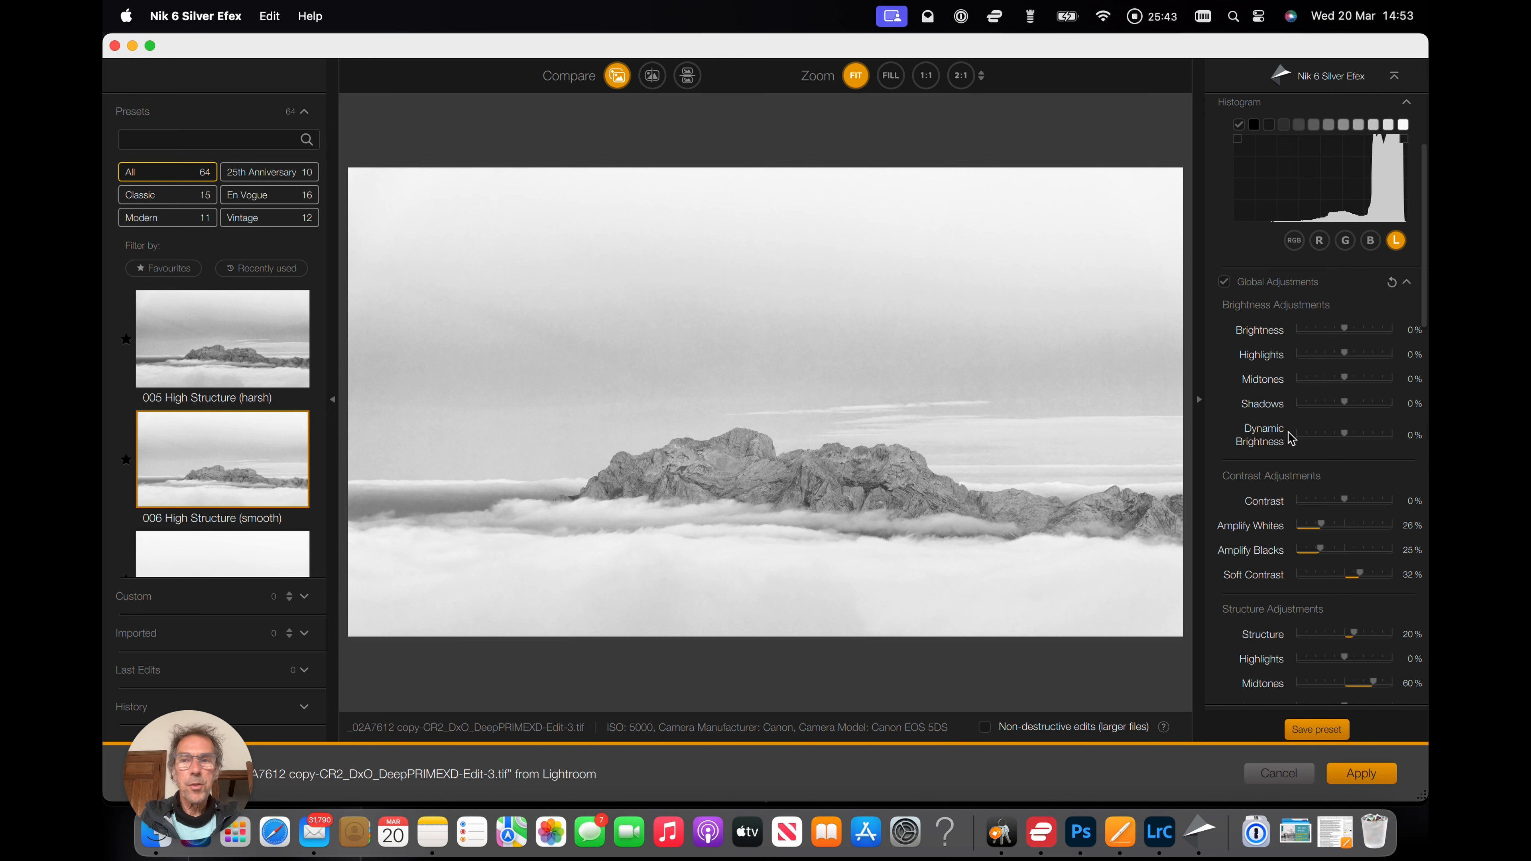
Set the structure Midtones to 37%, Shadows to -74% and Fine Structure to -5%.
scroll(226, 349, "up", 10)
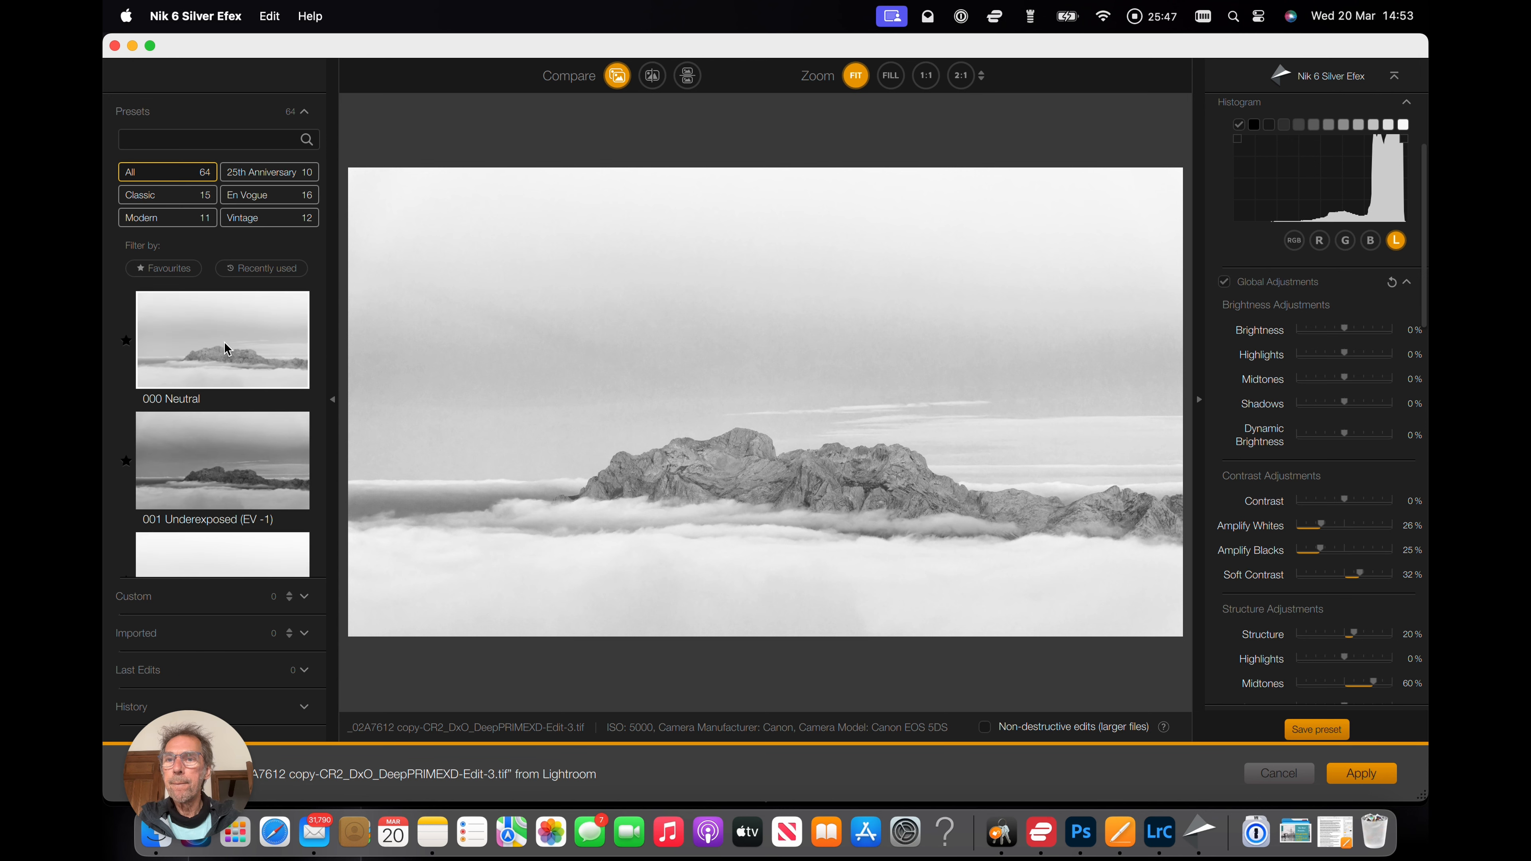
scroll(226, 349, "down", 10)
scroll(226, 348, "down", 5)
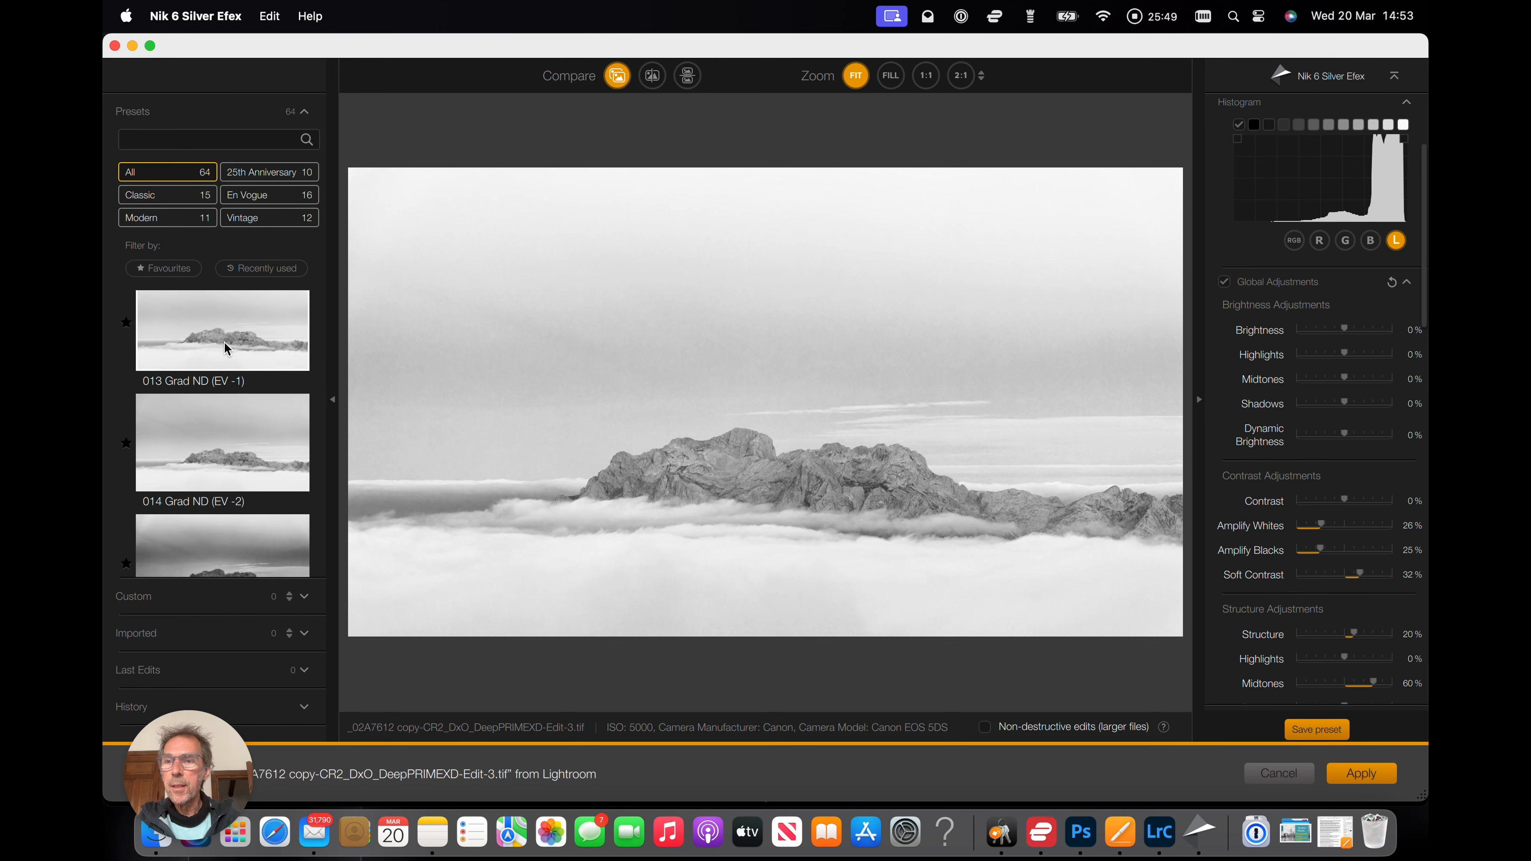
scroll(226, 349, "up", 5)
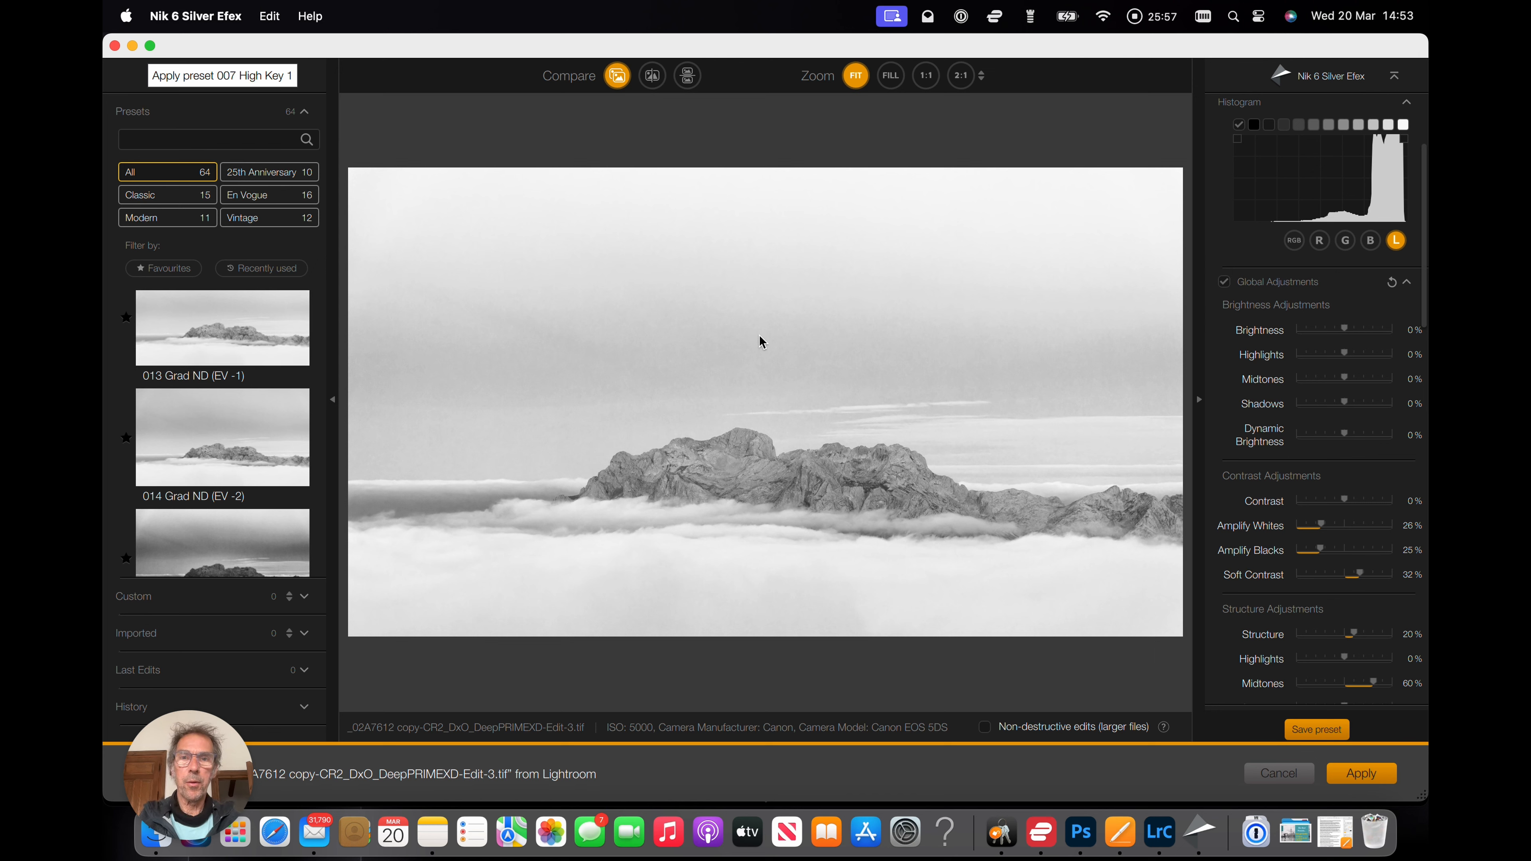
scroll(1330, 462, "down", 3)
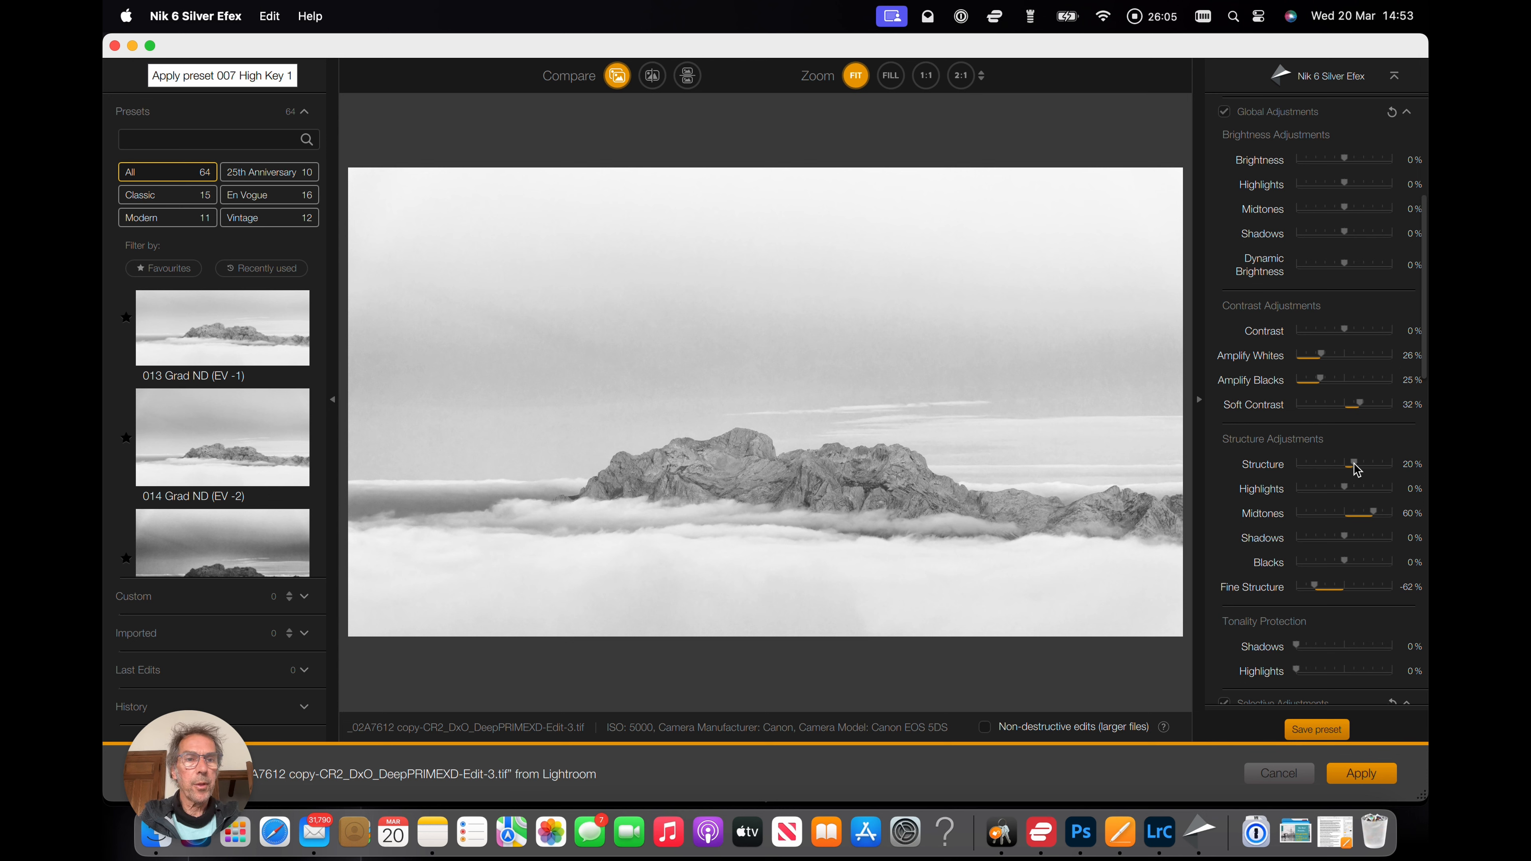
left_click_drag(1376, 519, 1308, 537)
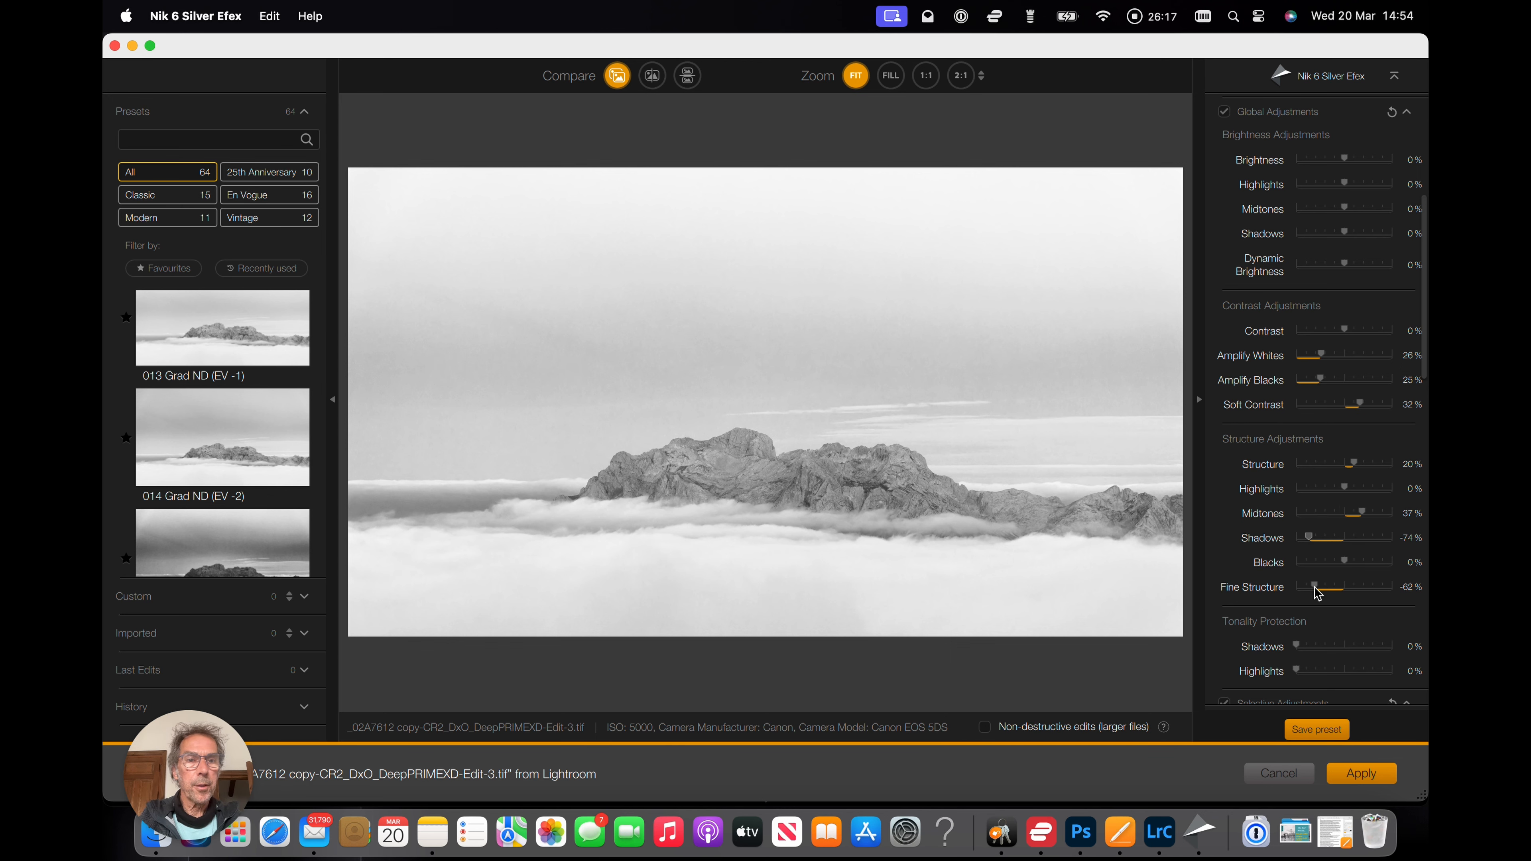
left_click_drag(1318, 589, 1344, 588)
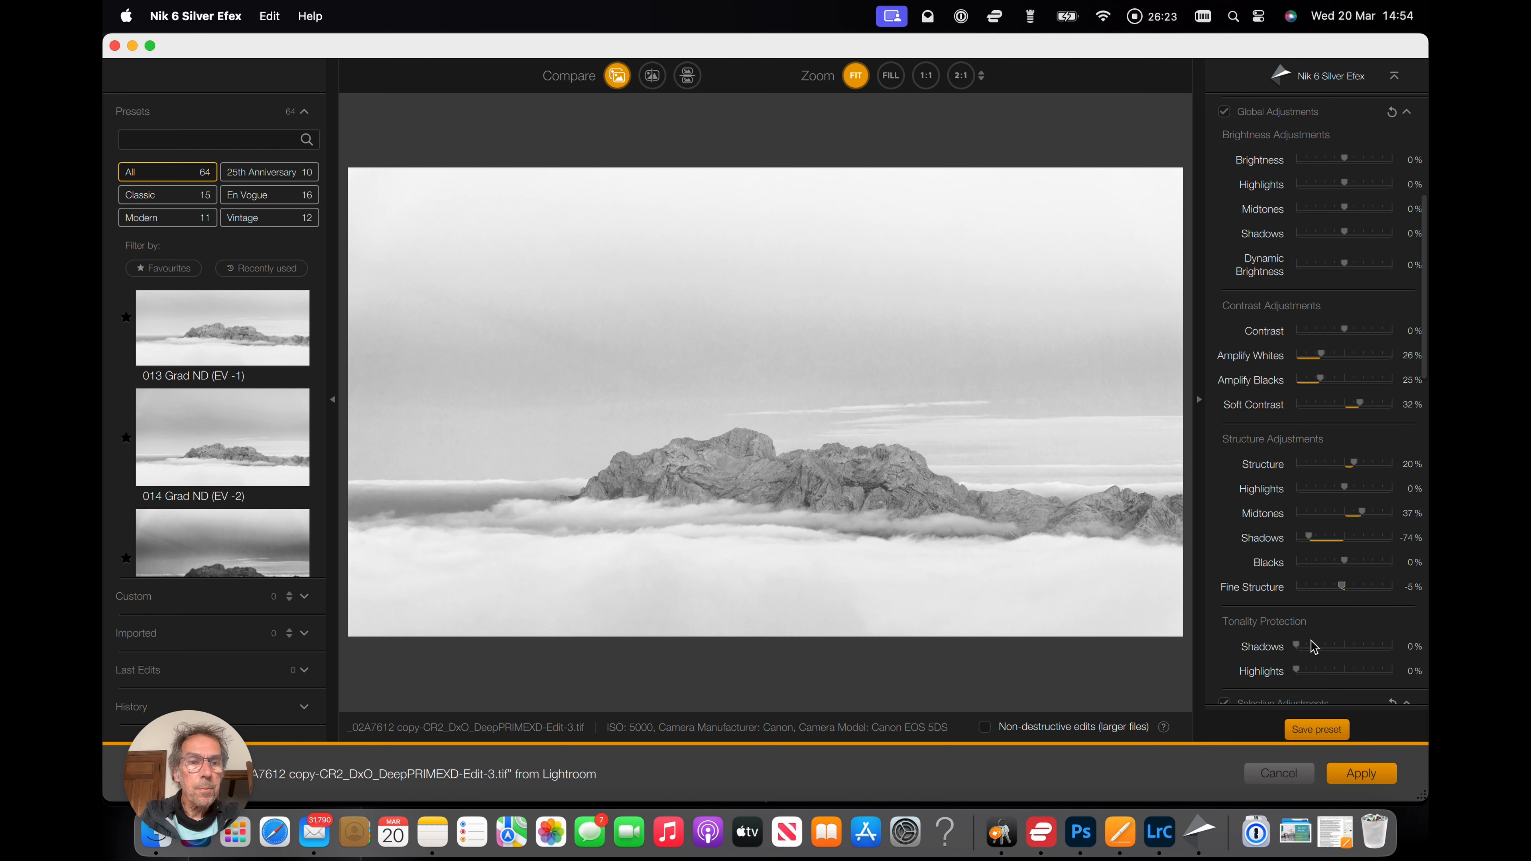
Set Amplify Whites to 62% and Contrast to 35%, and apply the Silver Efex edit.
scroll(1347, 492, "up", 3)
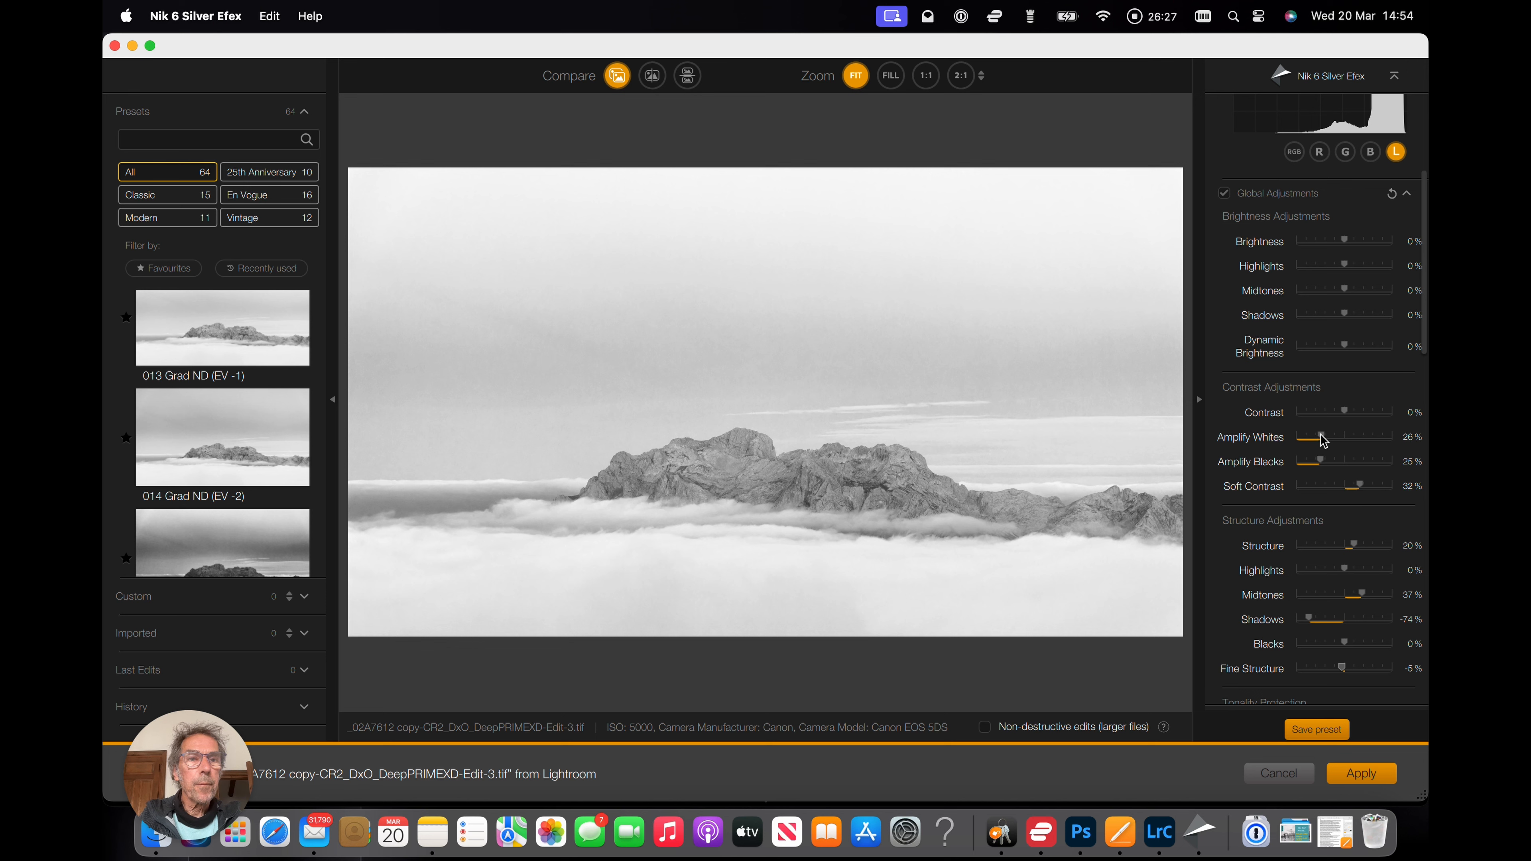
left_click_drag(1322, 438, 1356, 449)
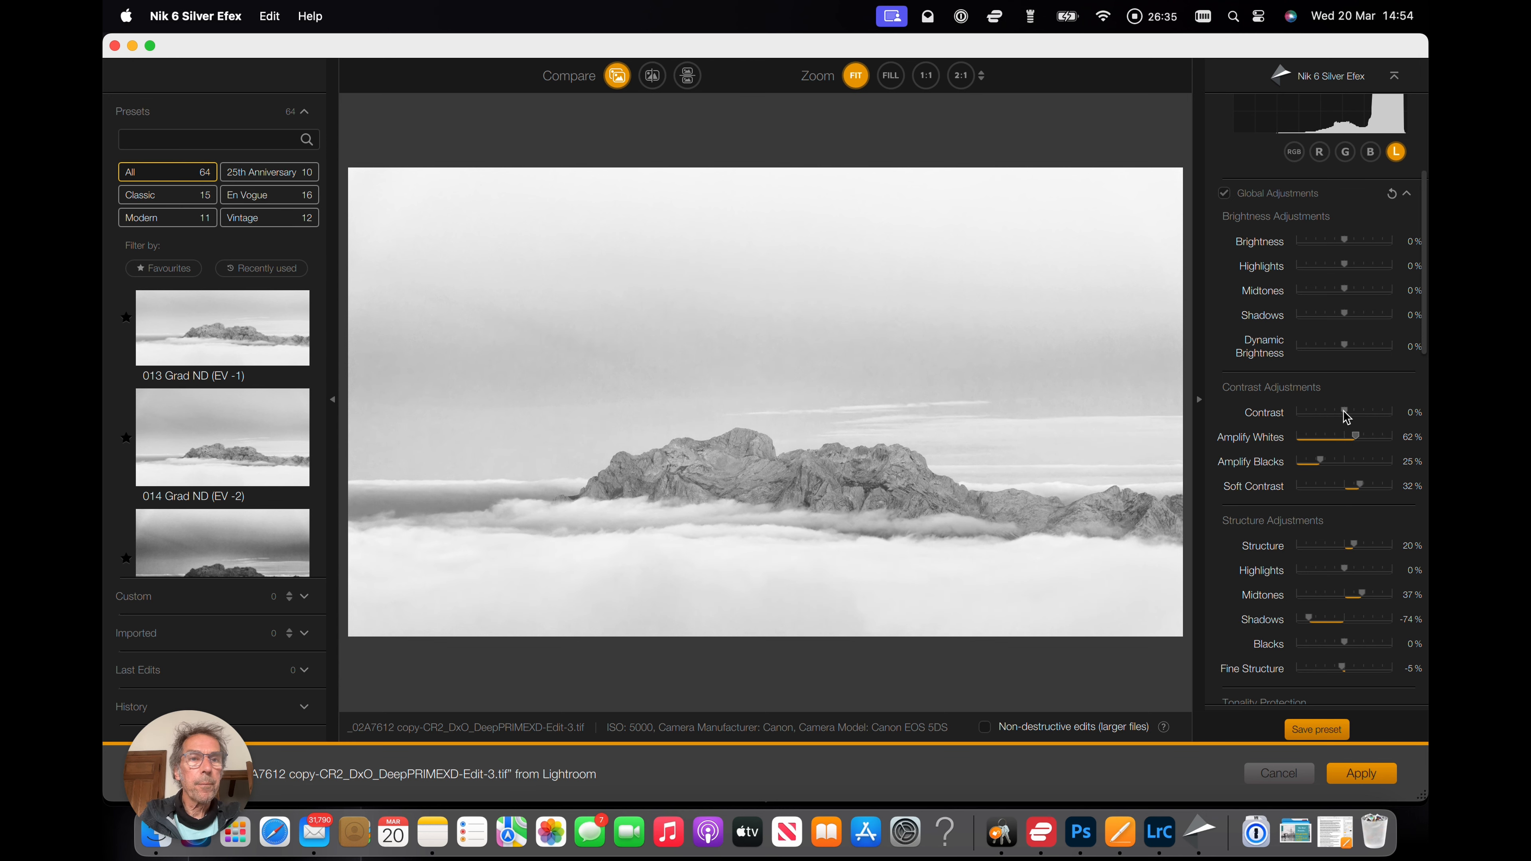
left_click_drag(1345, 416, 1361, 417)
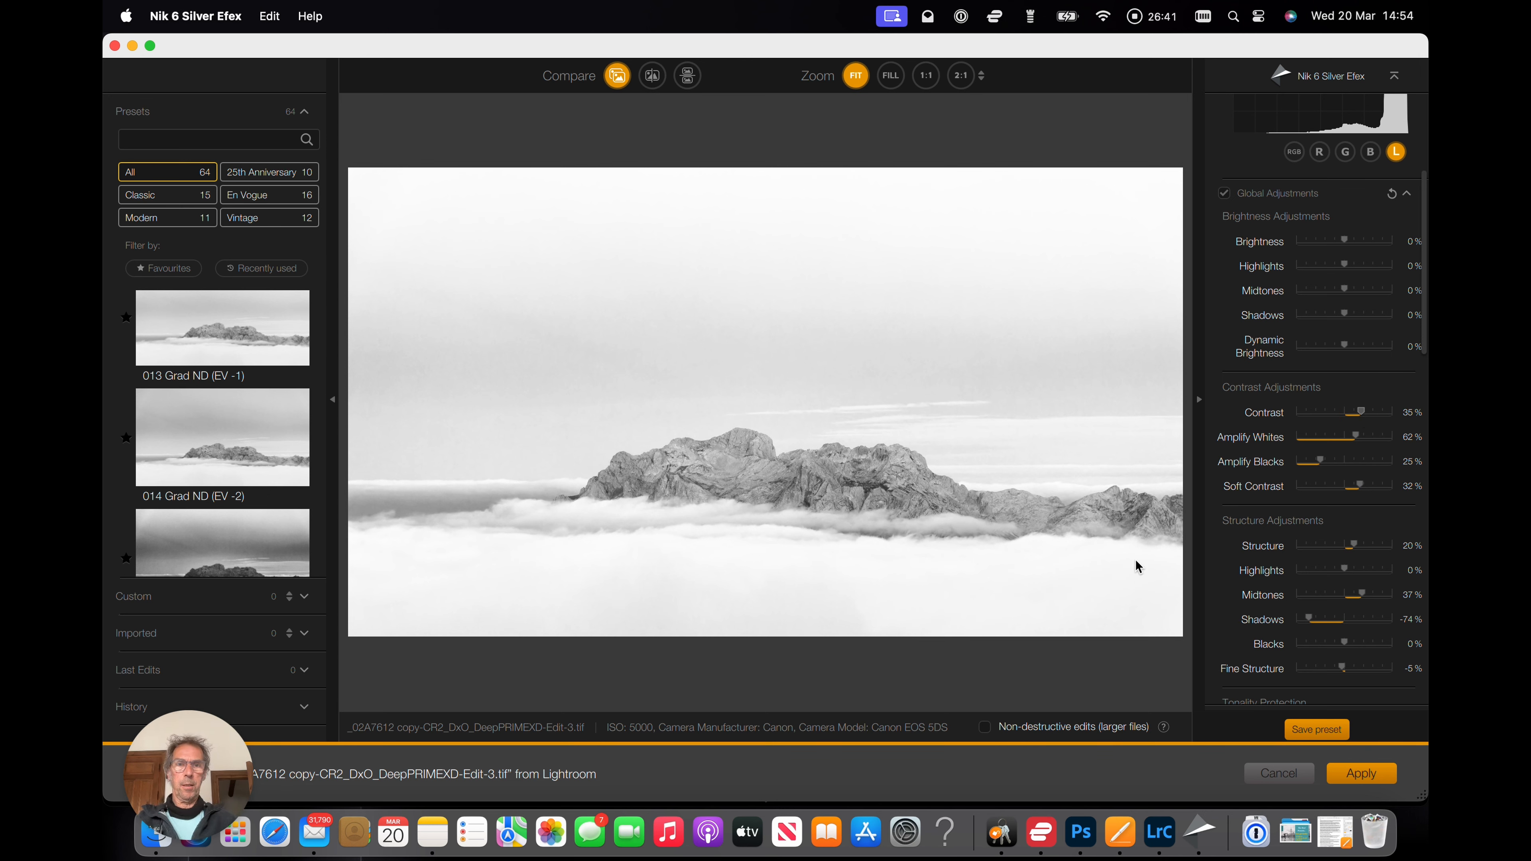
left_click(1359, 777)
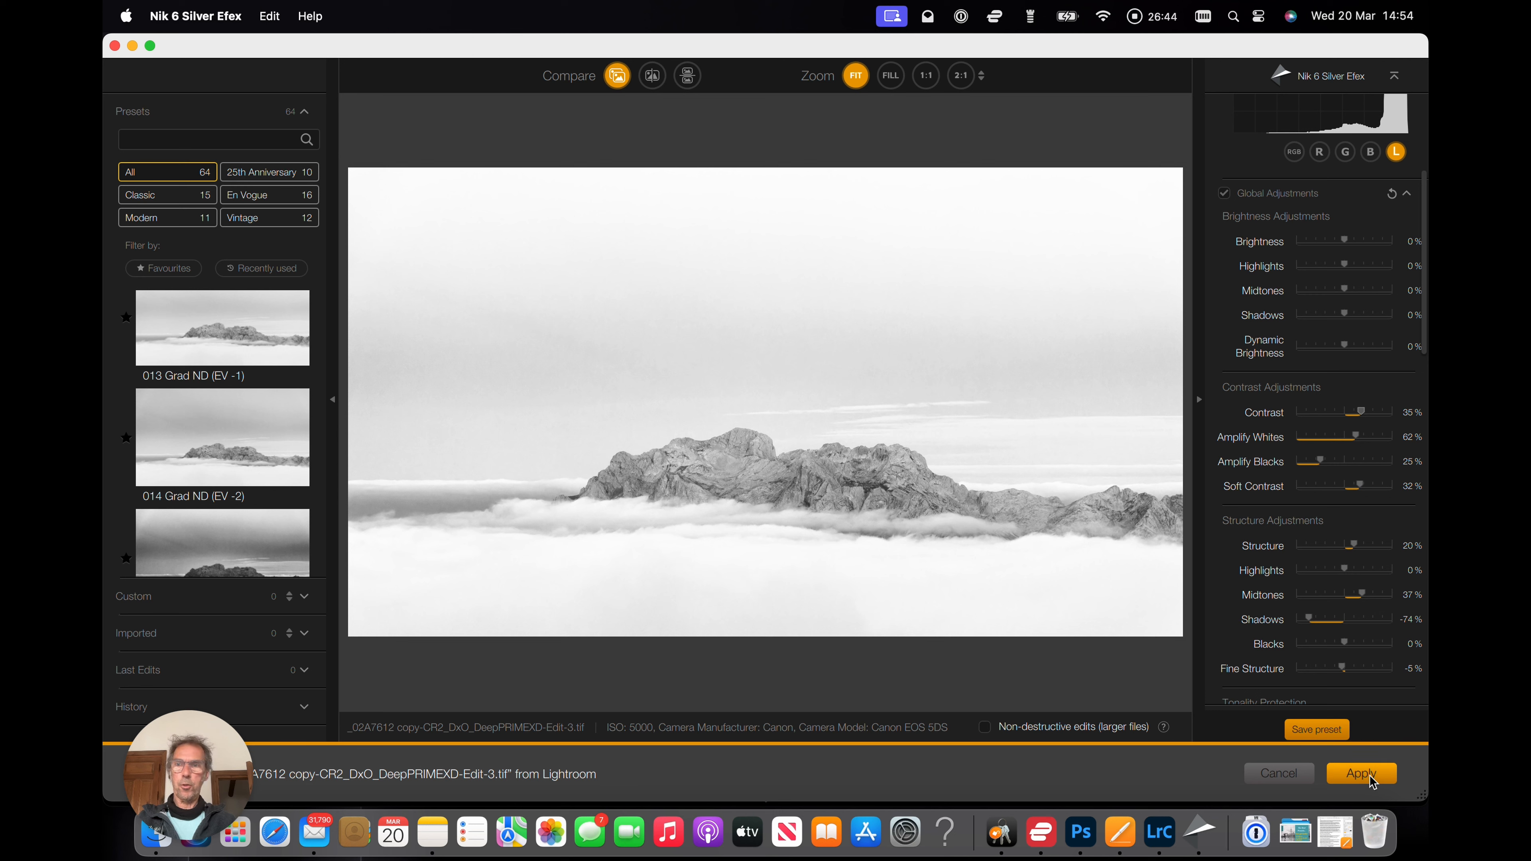
left_click(1370, 778)
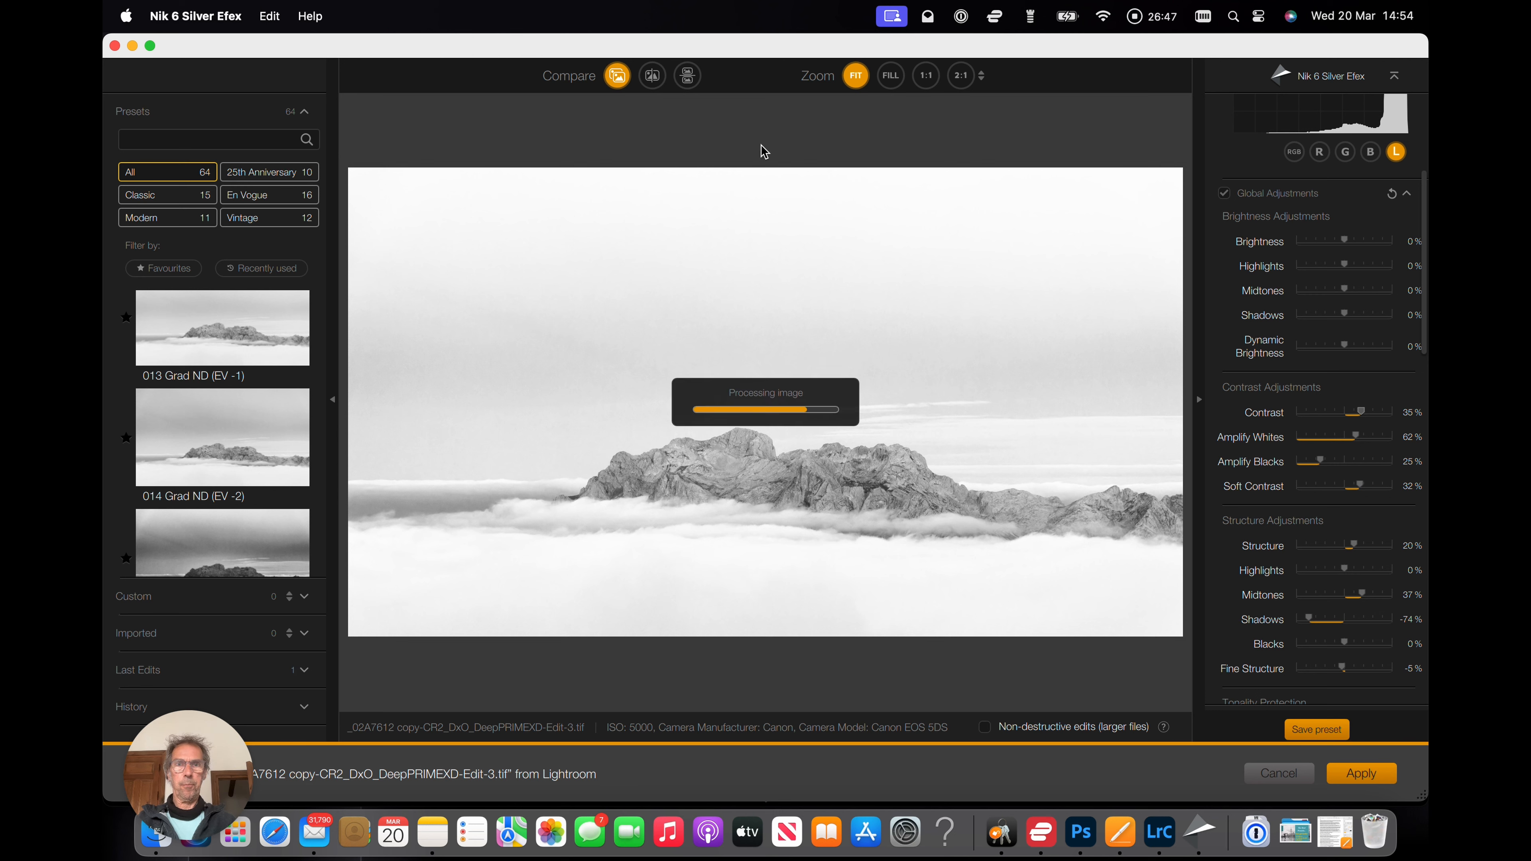